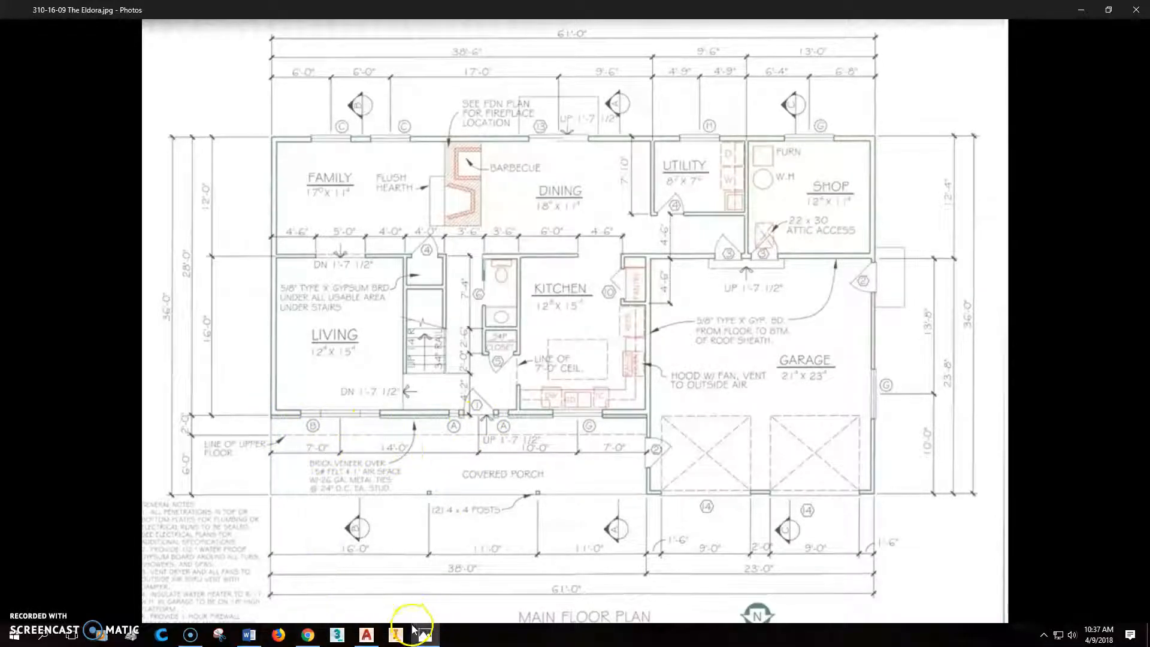
- Switch to AutoCAD and insert an Imperial door where the front exterior wall's outer line meets the guideline east of the stairs
click(366, 634)
scroll(572, 383, down, 5)
middle_drag(569, 389, 596, 353)
scroll(596, 354, up, 4)
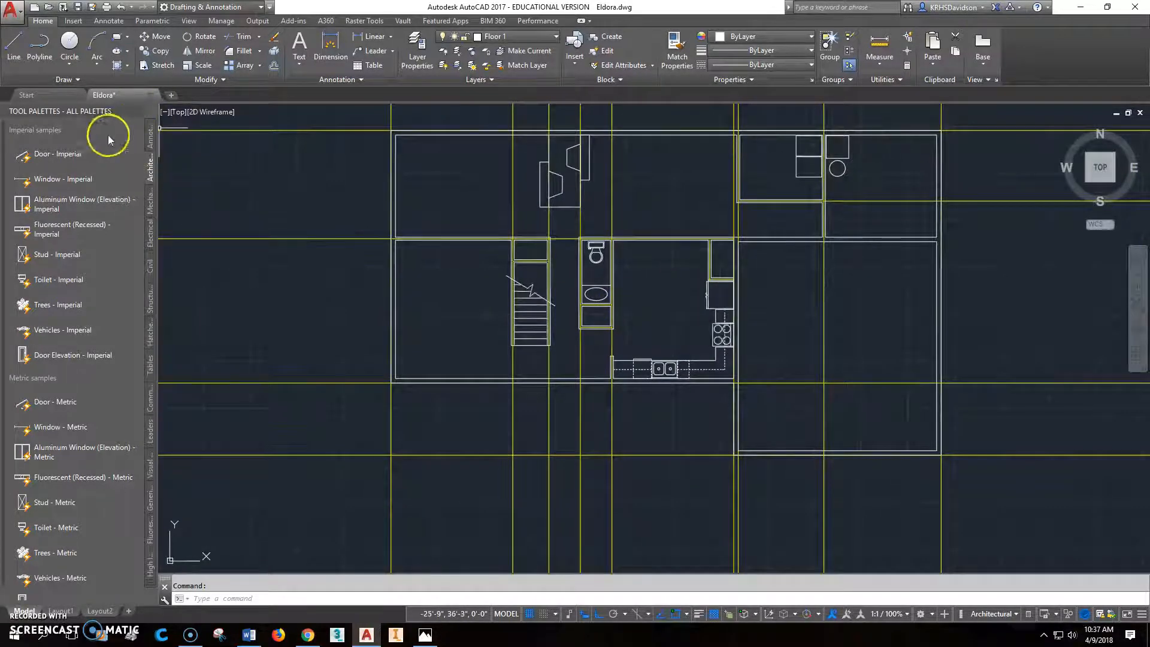
click(51, 153)
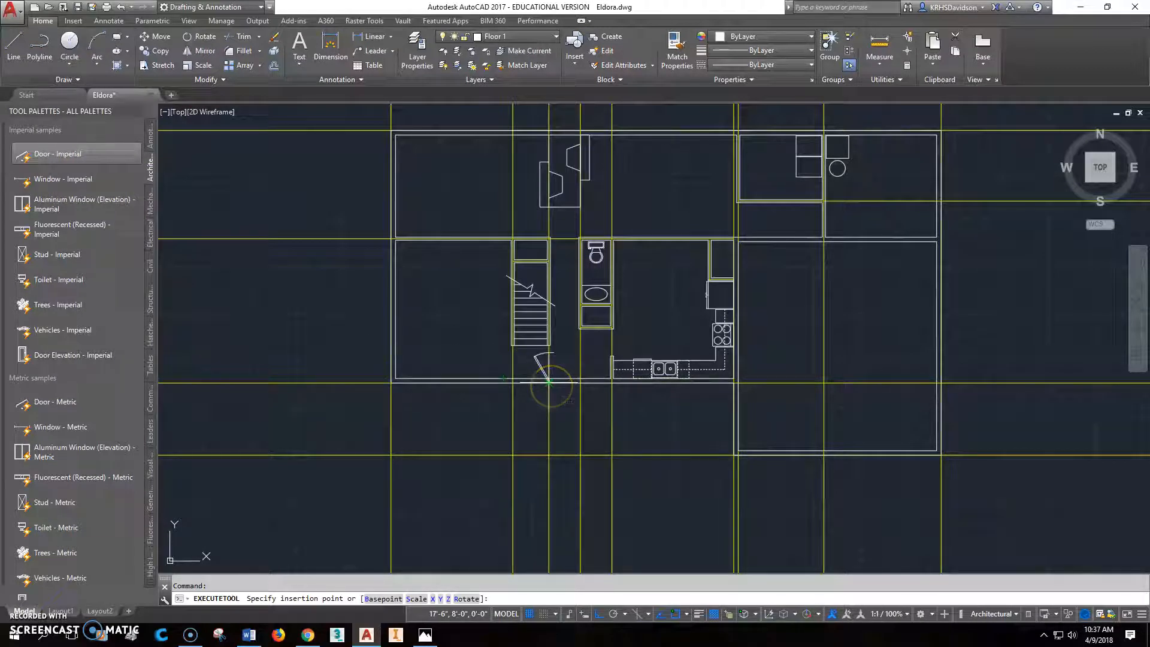
click(550, 384)
- Move the door from its hinge corner on the outer wall line straight up to the inner wall line
scroll(550, 384, up, 8)
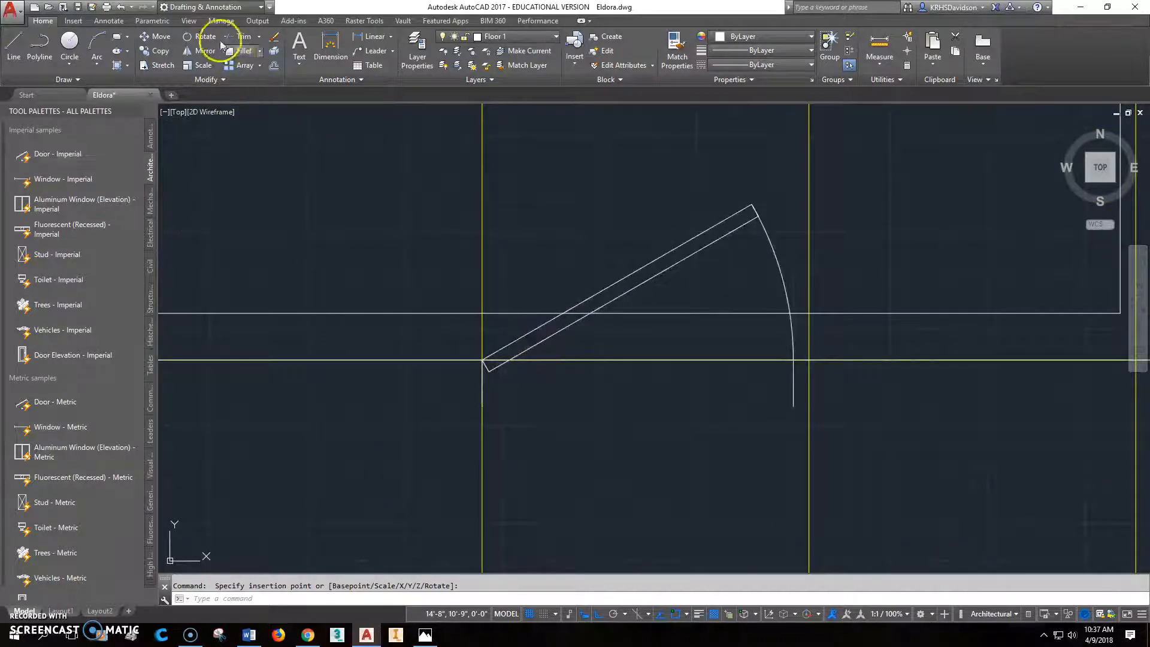
click(156, 36)
click(542, 335)
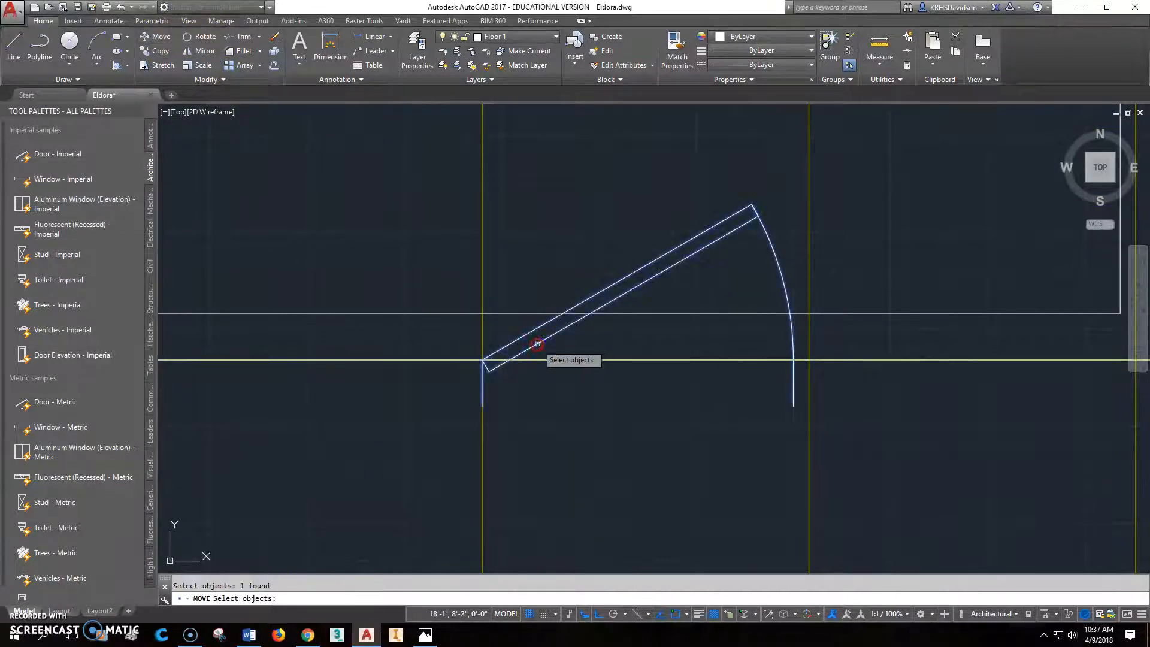
key(Return)
click(481, 360)
click(482, 312)
- Check the front door's opening width using its width grip
scroll(711, 385, down, 2)
click(668, 295)
click(762, 339)
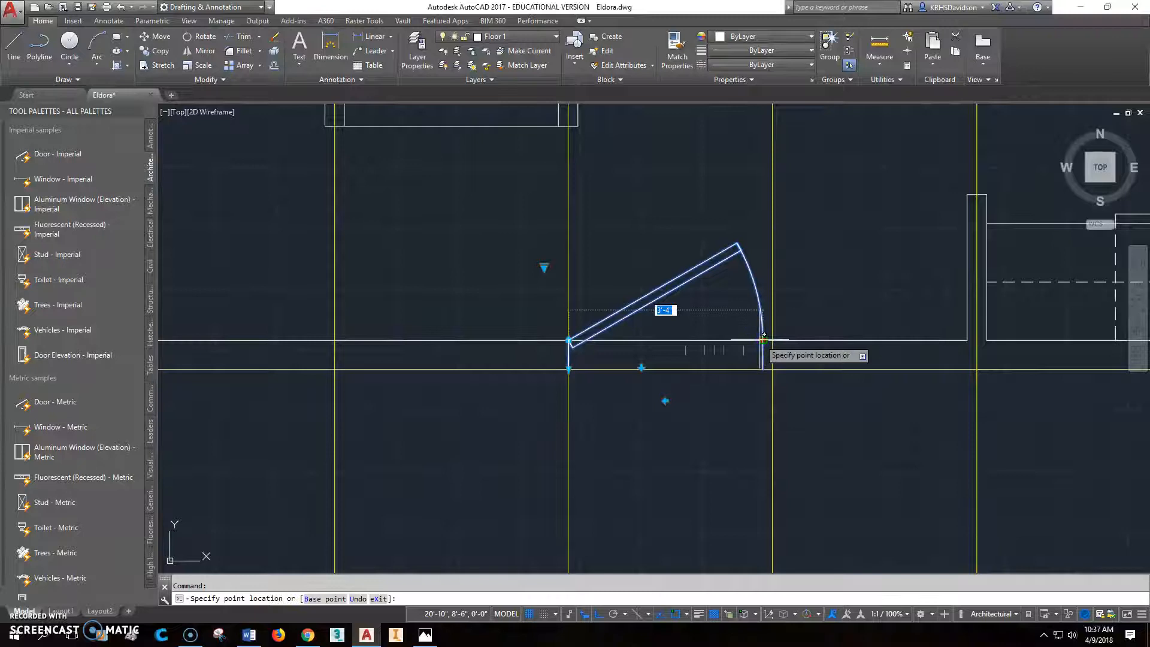
click(762, 339)
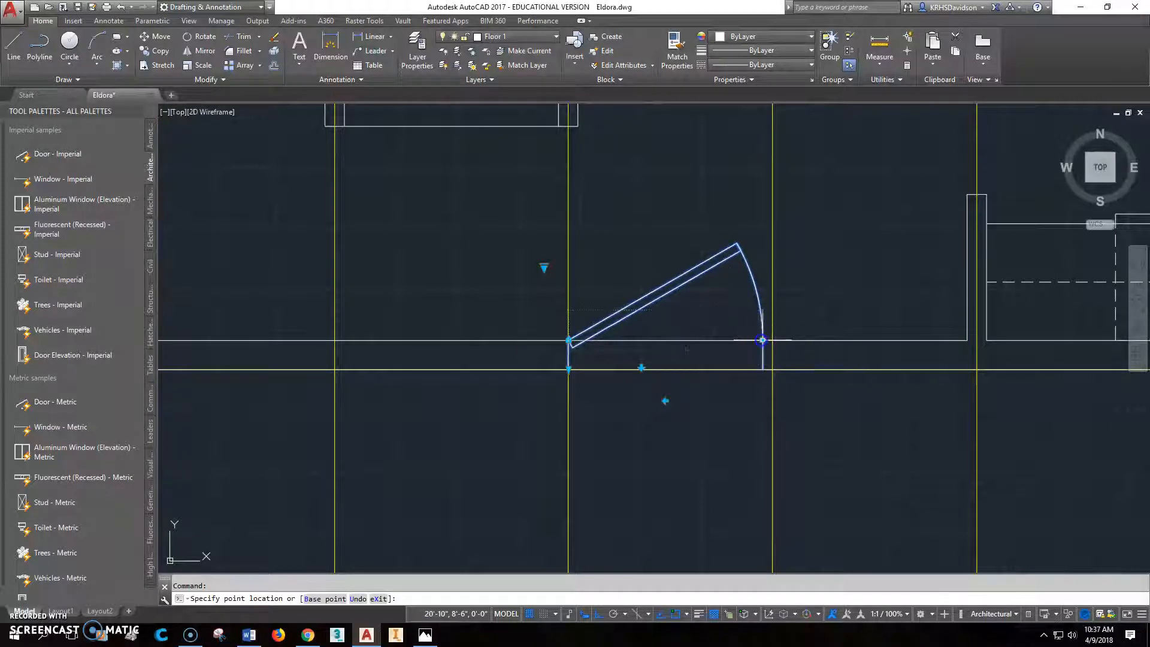
scroll(768, 368, down, 2)
middle_drag(539, 411, 637, 395)
key(Escape)
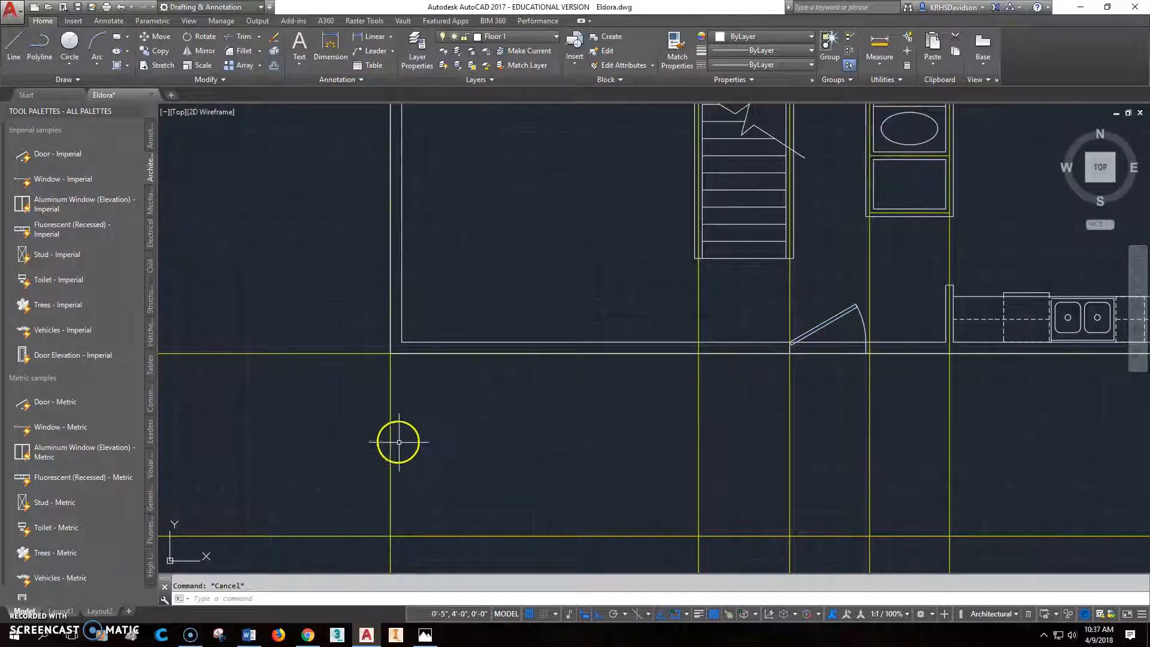
- Try offsetting the west exterior guideline 21' eastward, and undo the offset
click(276, 67)
text(21')
key(Return)
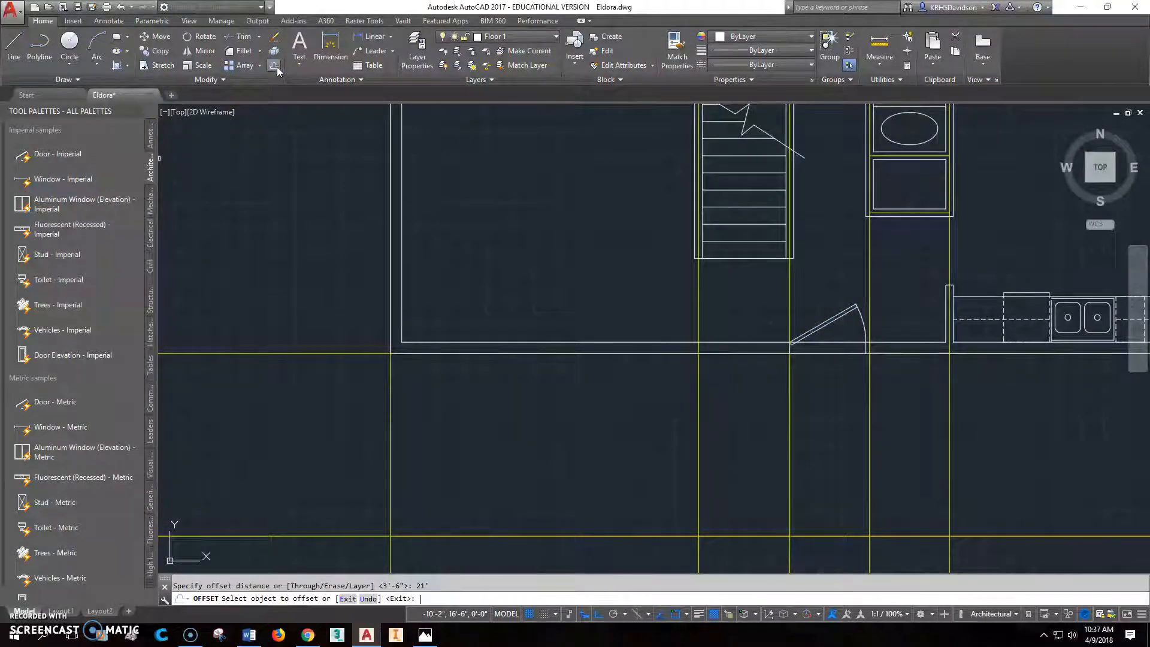
click(392, 395)
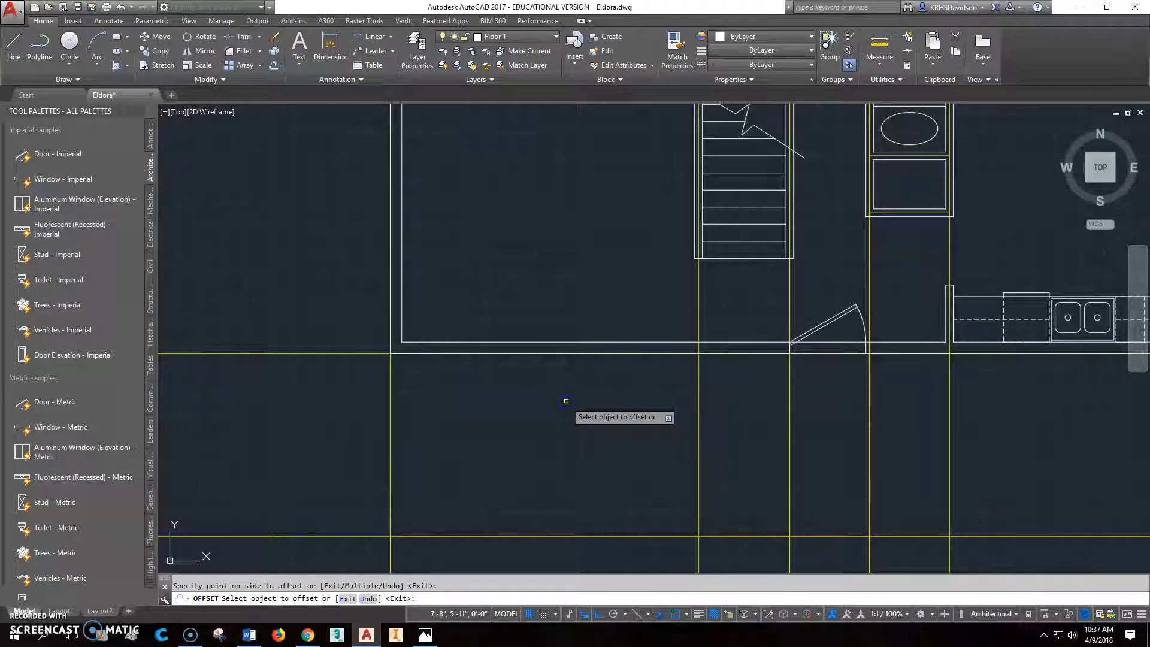
scroll(604, 437, down, 2)
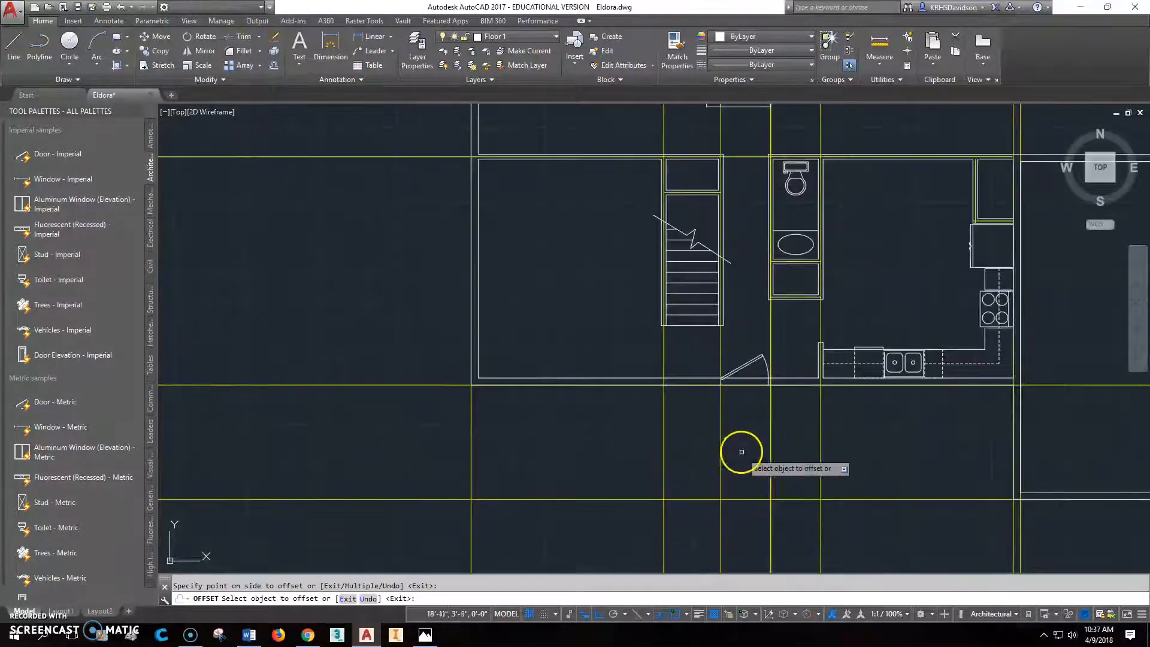
scroll(771, 411, up, 5)
scroll(770, 404, down, 3)
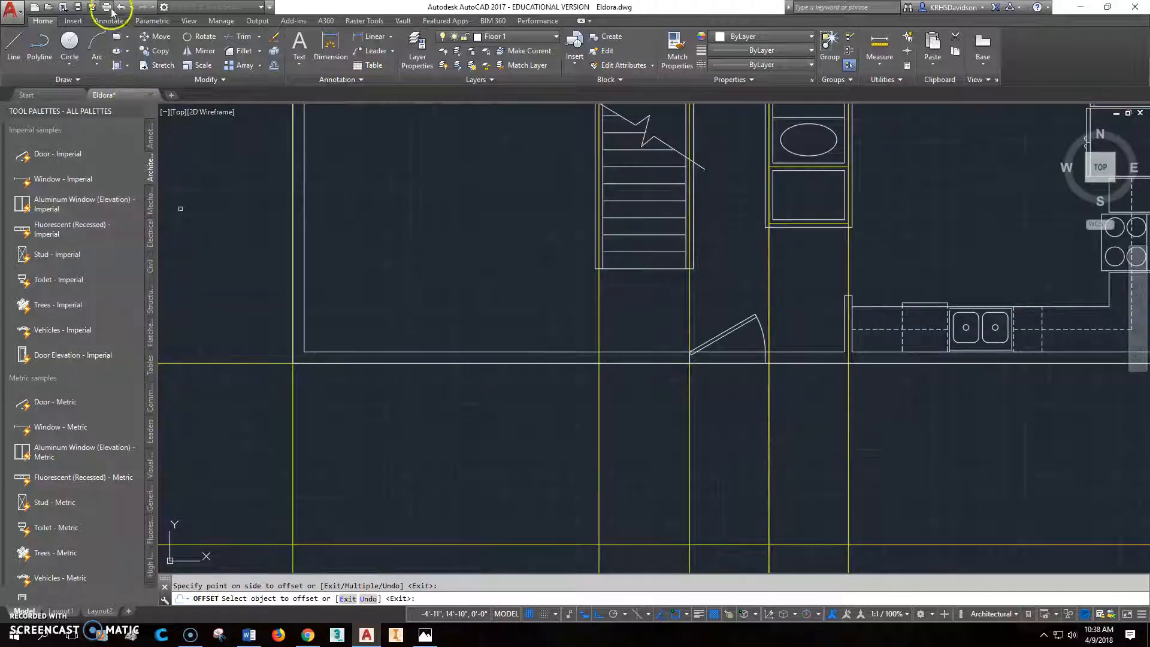
click(121, 9)
- Move the front door from the midpoint of its leaf perpendicular to the vertical guideline at the bathroom's west wall
scroll(770, 367, up, 6)
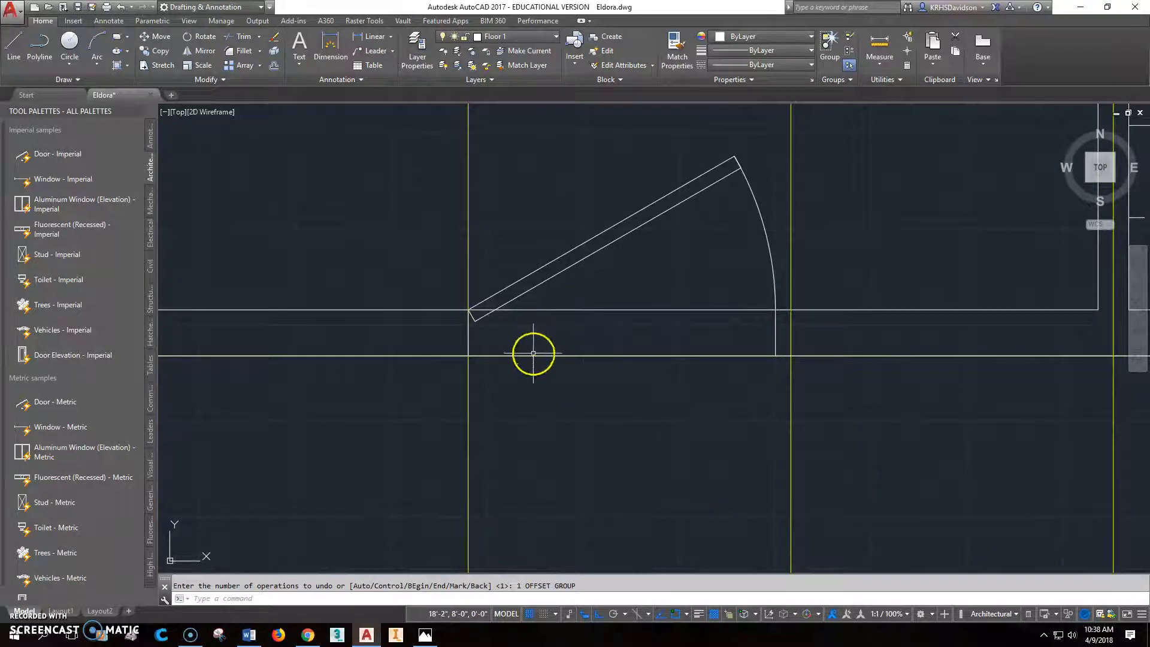
click(602, 249)
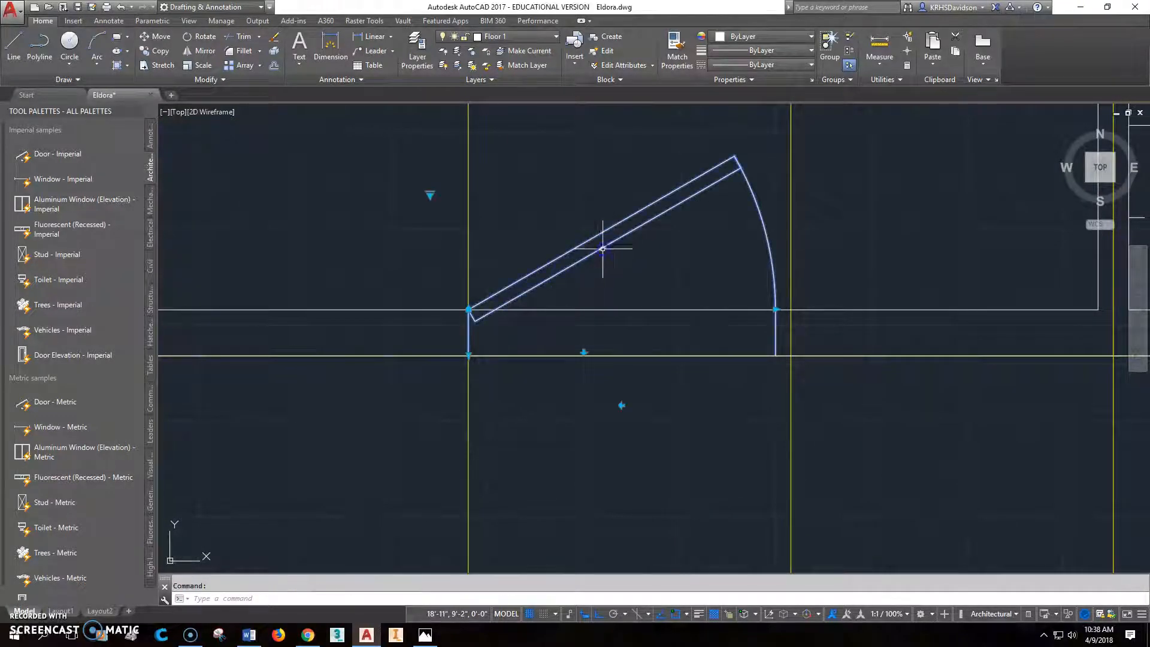
key(Escape)
text(m)
key(Return)
click(605, 254)
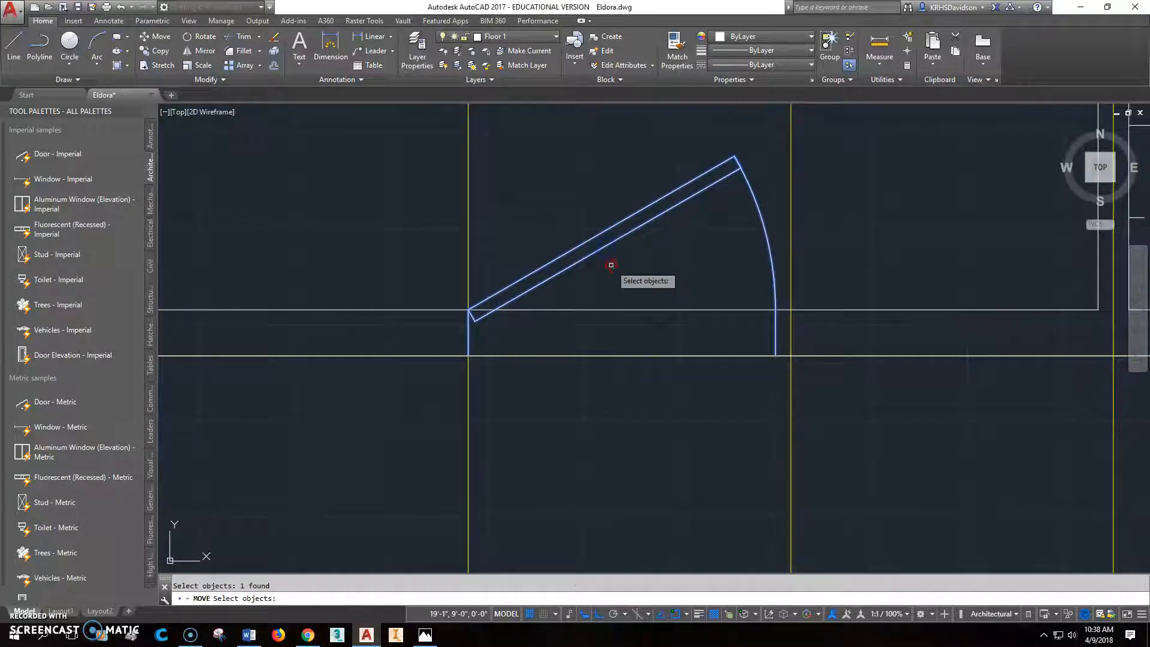
right_click(611, 264)
shift+right_click(637, 277)
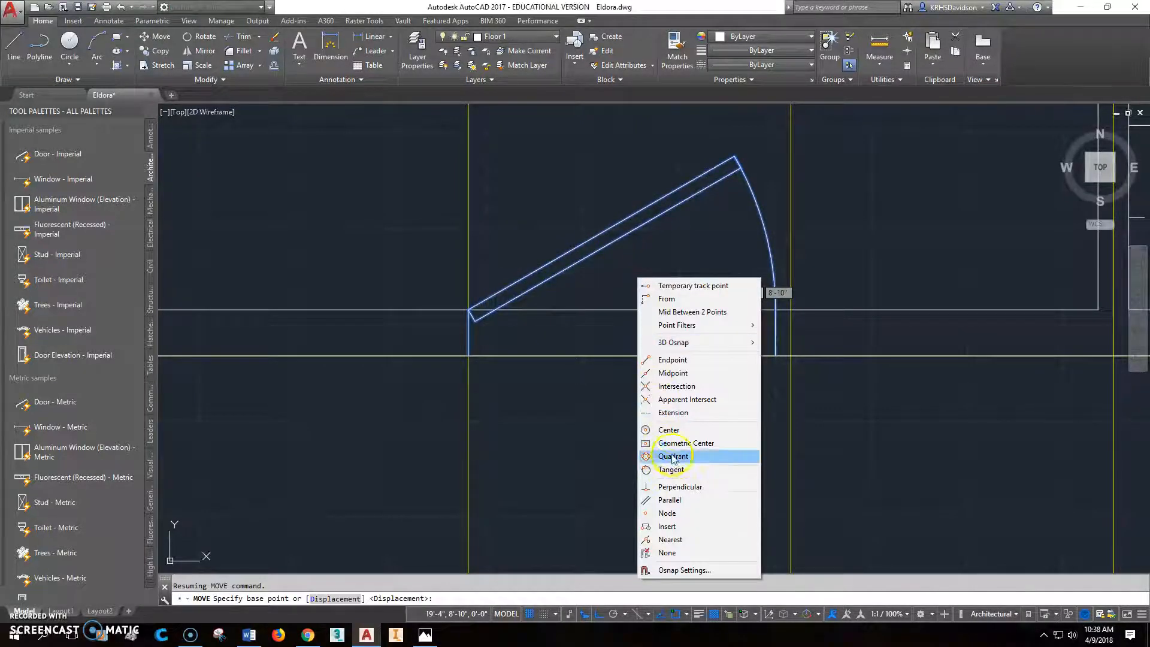
click(664, 373)
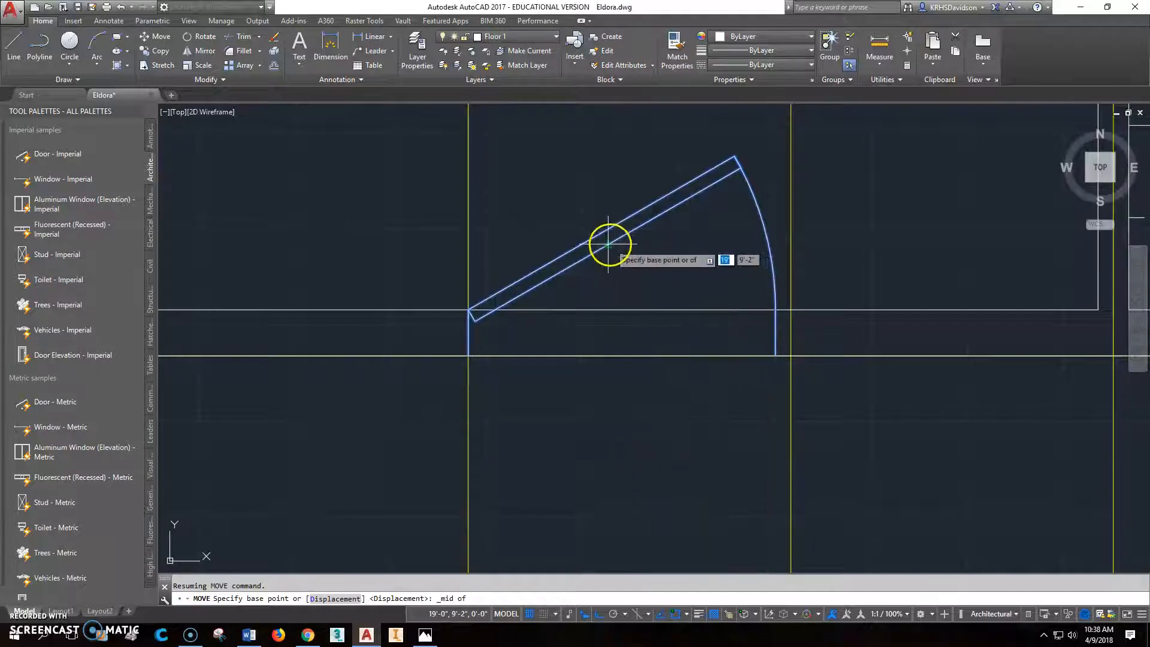
click(608, 245)
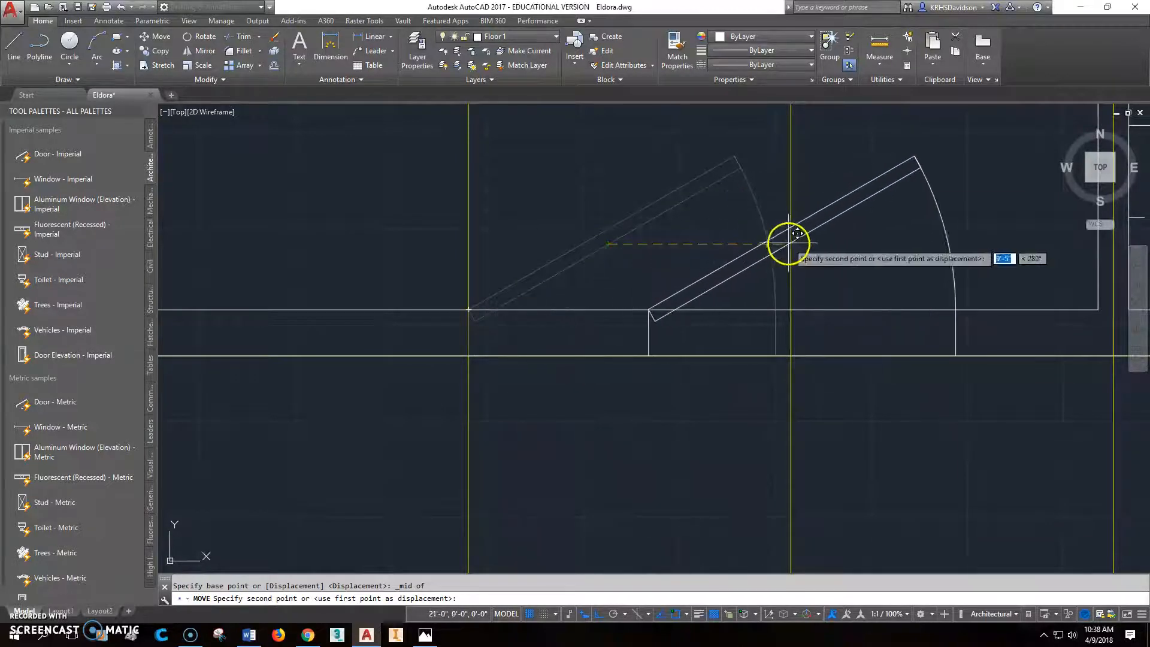
shift+right_click(789, 243)
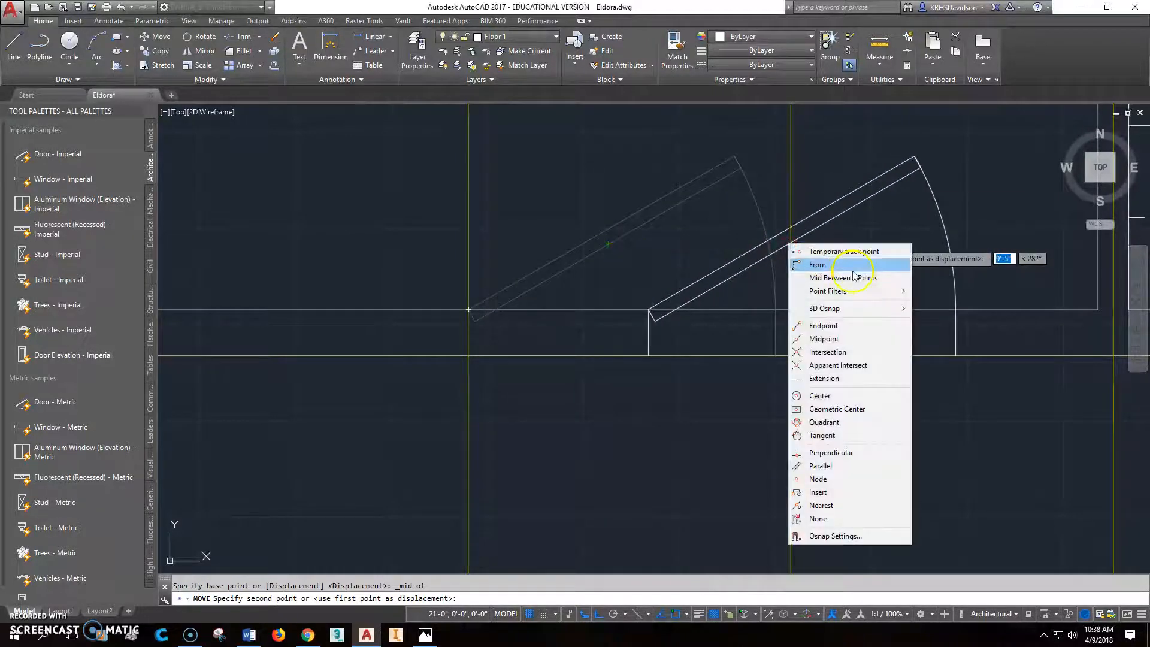
click(838, 450)
click(790, 259)
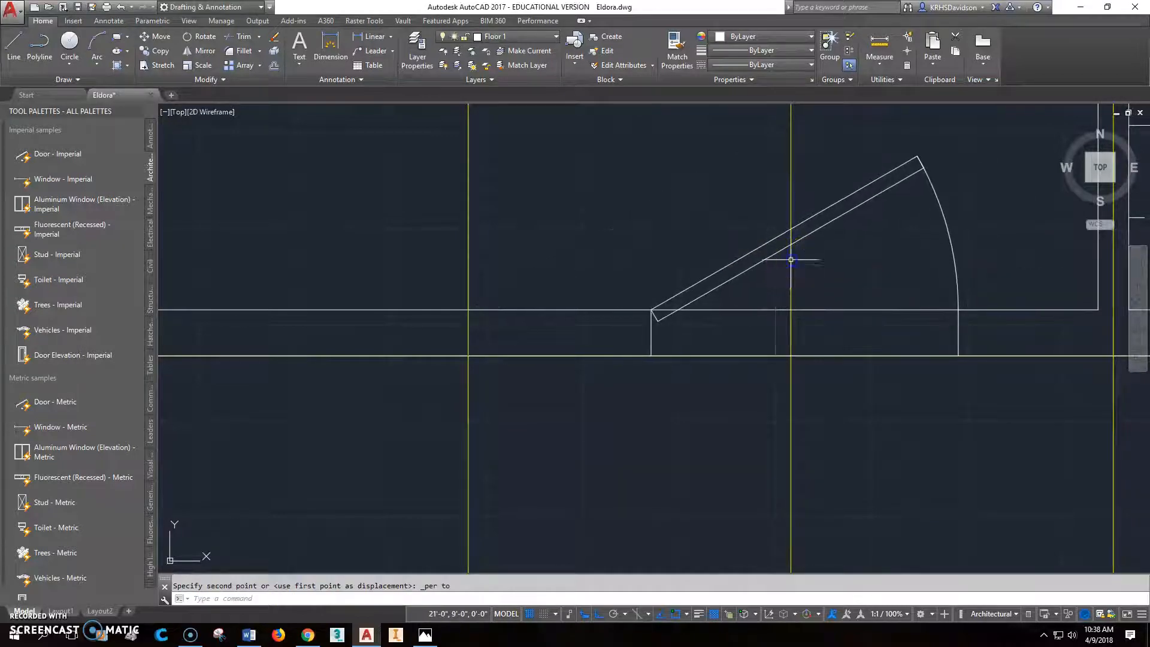
- Consult the main floor plan image in Photos, return to AutoCAD and flip the front door's hinge to the opposite jamb
scroll(935, 344, down, 4)
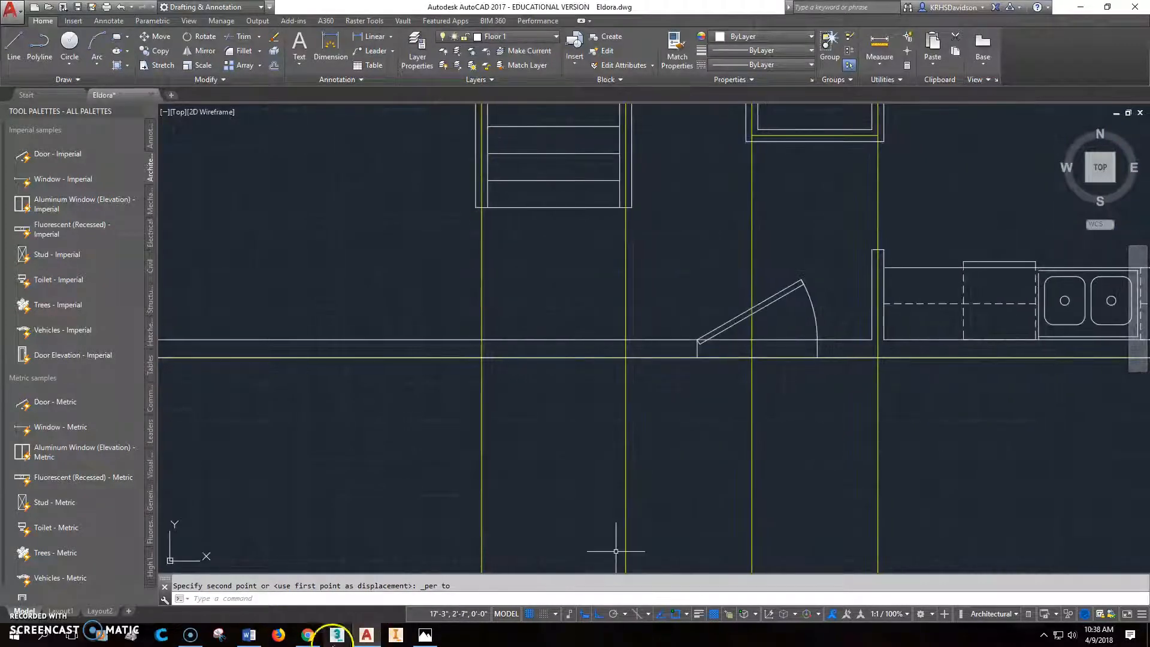
click(425, 636)
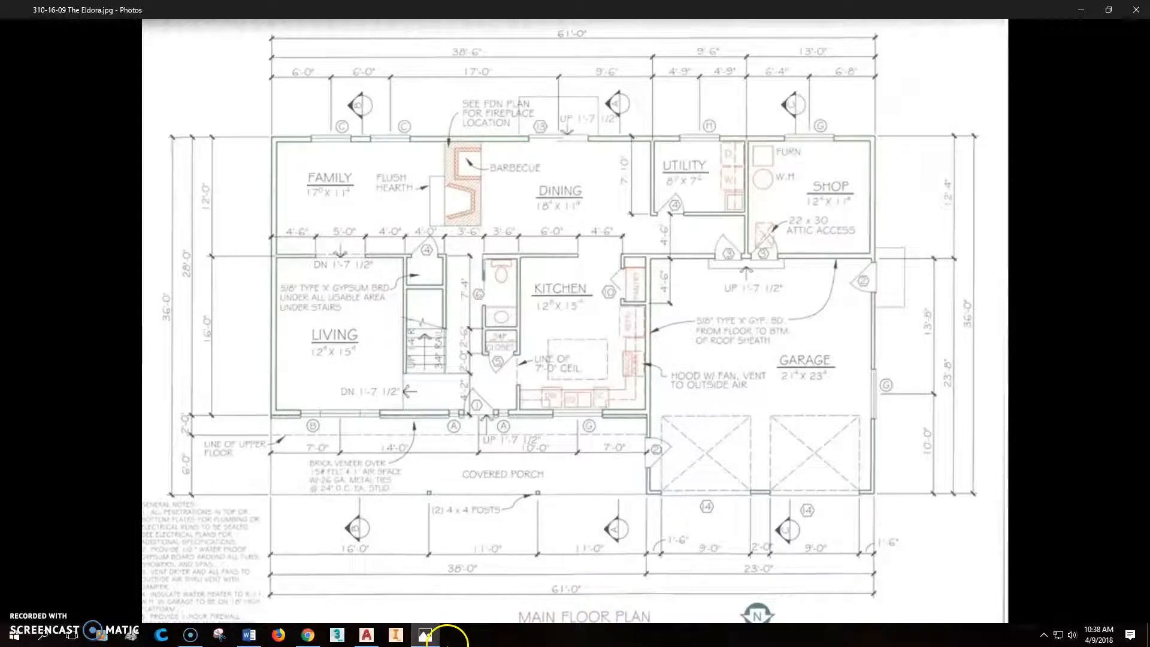
click(366, 636)
click(760, 309)
click(757, 377)
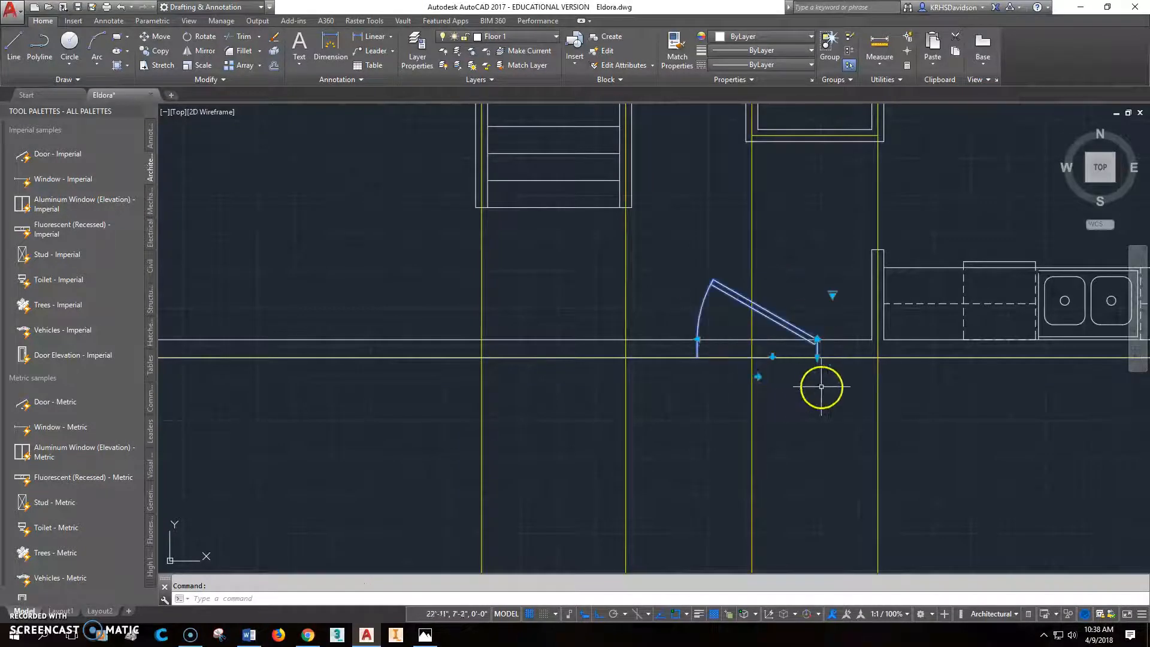
- Set the front door's opening angle to Open 45º
scroll(786, 380, up, 2)
scroll(790, 378, down, 2)
middle_drag(834, 393, 785, 478)
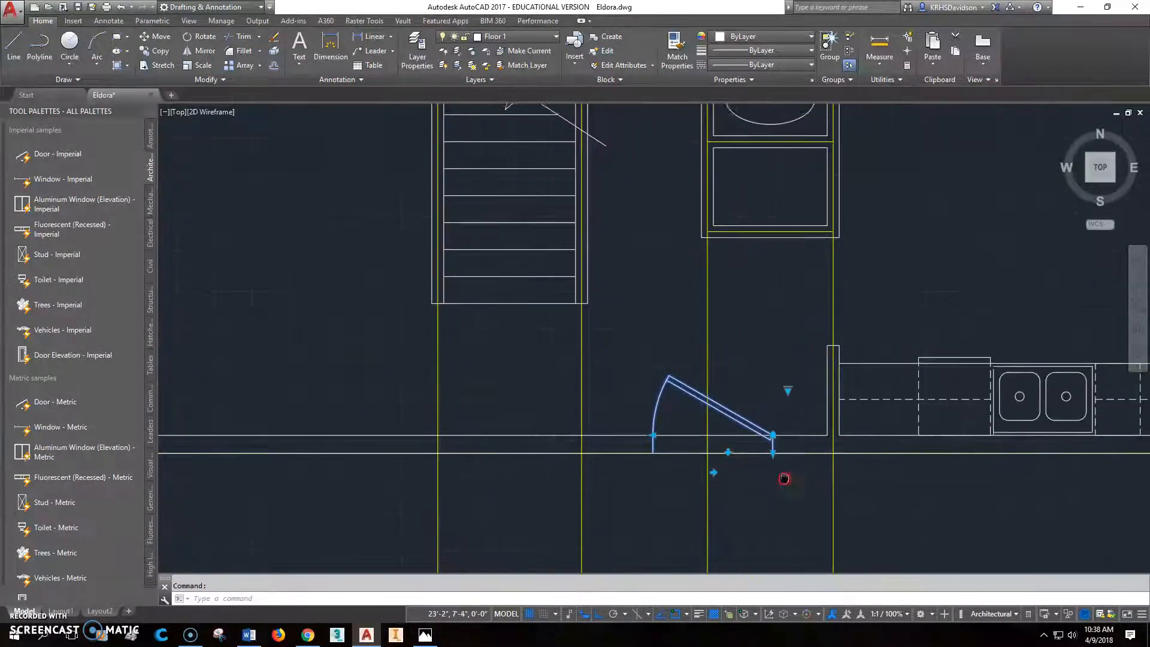
click(788, 388)
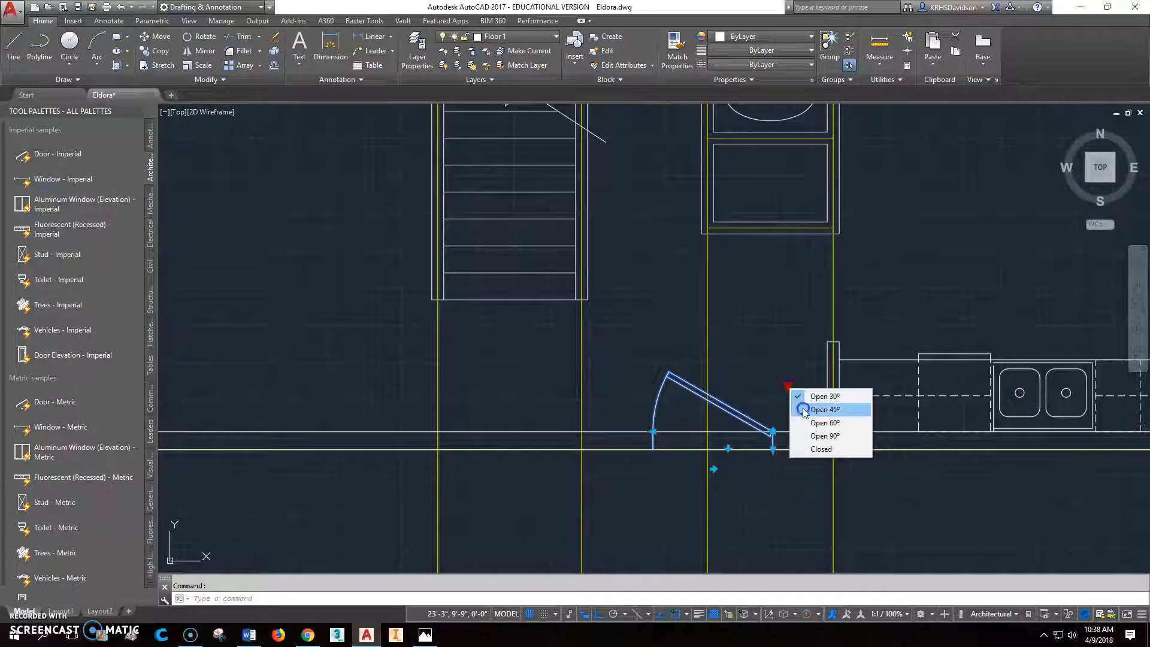
click(802, 410)
key(Escape)
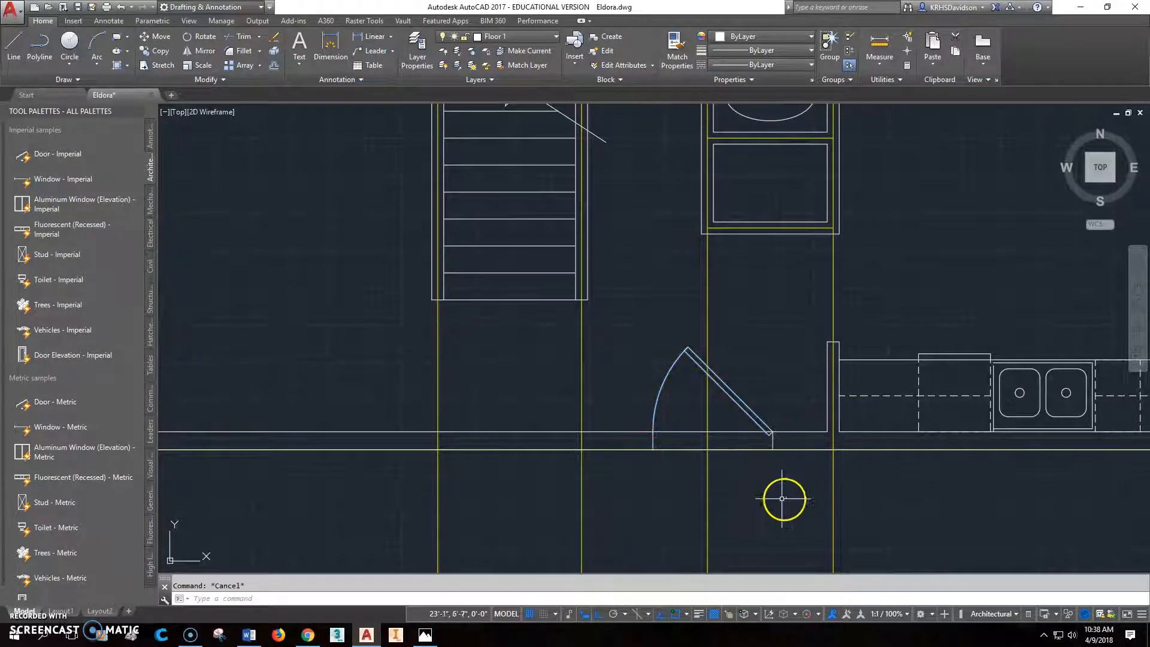
- Trim the inner and outer front wall lines between the front door's two jambs
scroll(731, 442, down, 3)
scroll(742, 443, up, 5)
click(745, 402)
key(Escape)
click(244, 36)
click(585, 441)
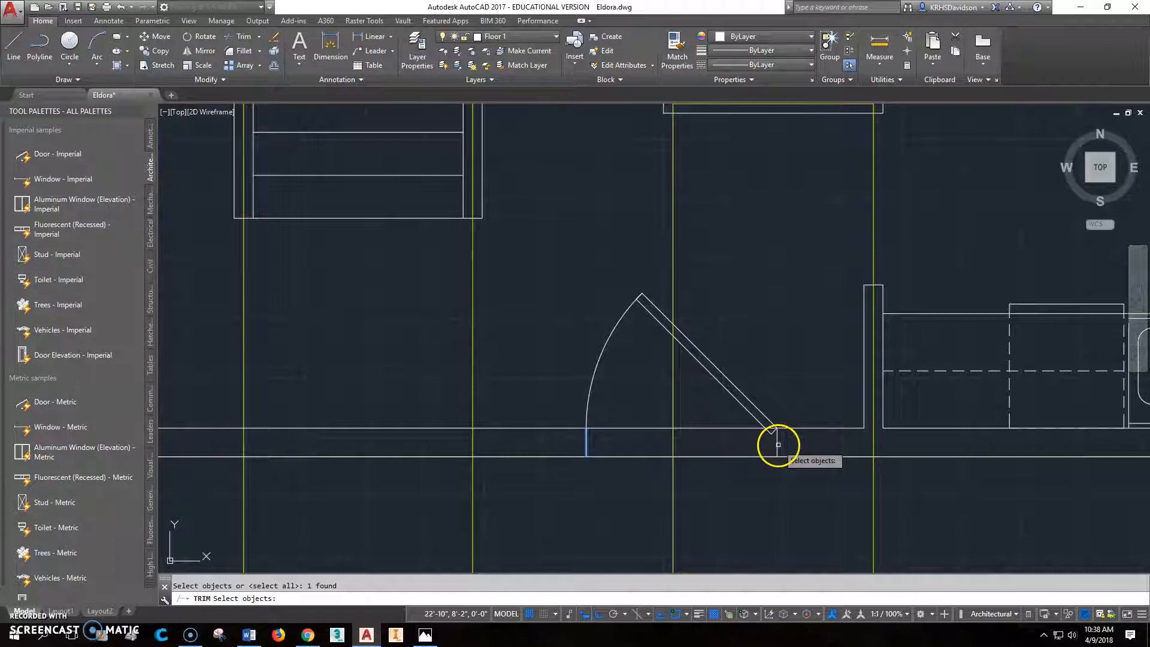
key(Return)
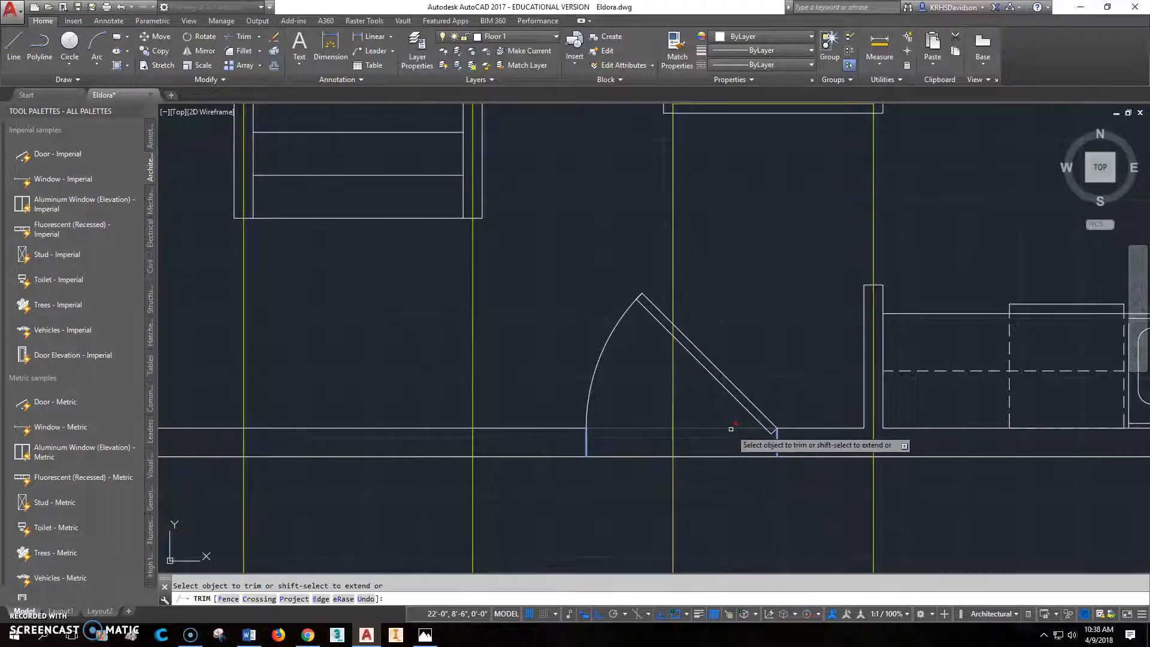
click(742, 499)
key(Escape)
scroll(741, 499, down, 4)
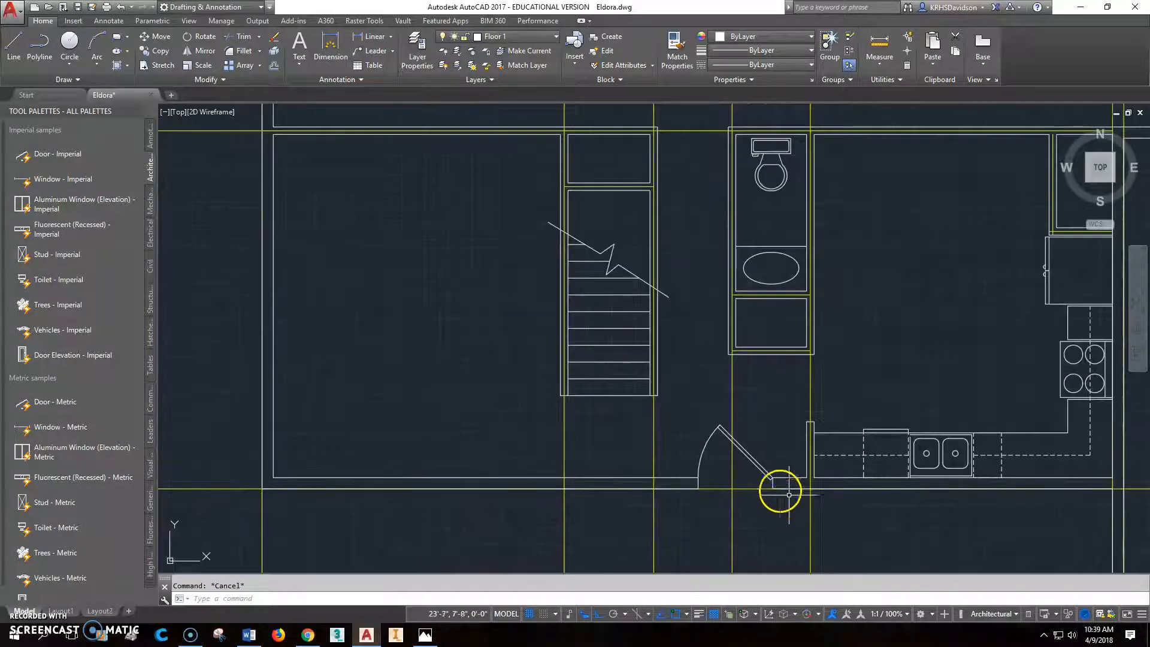
- Measure the inside width of the closet below the bathroom sink between its two lower inner corners
scroll(726, 513, up, 4)
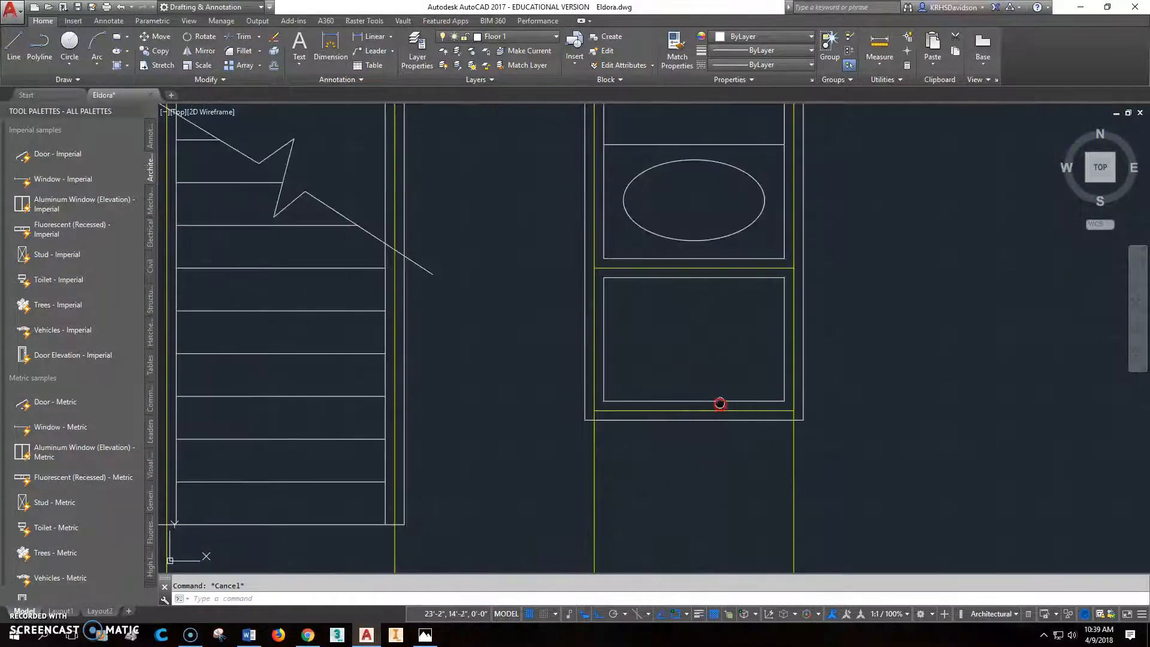
middle_drag(720, 411, 674, 363)
text(di)
key(Return)
click(579, 353)
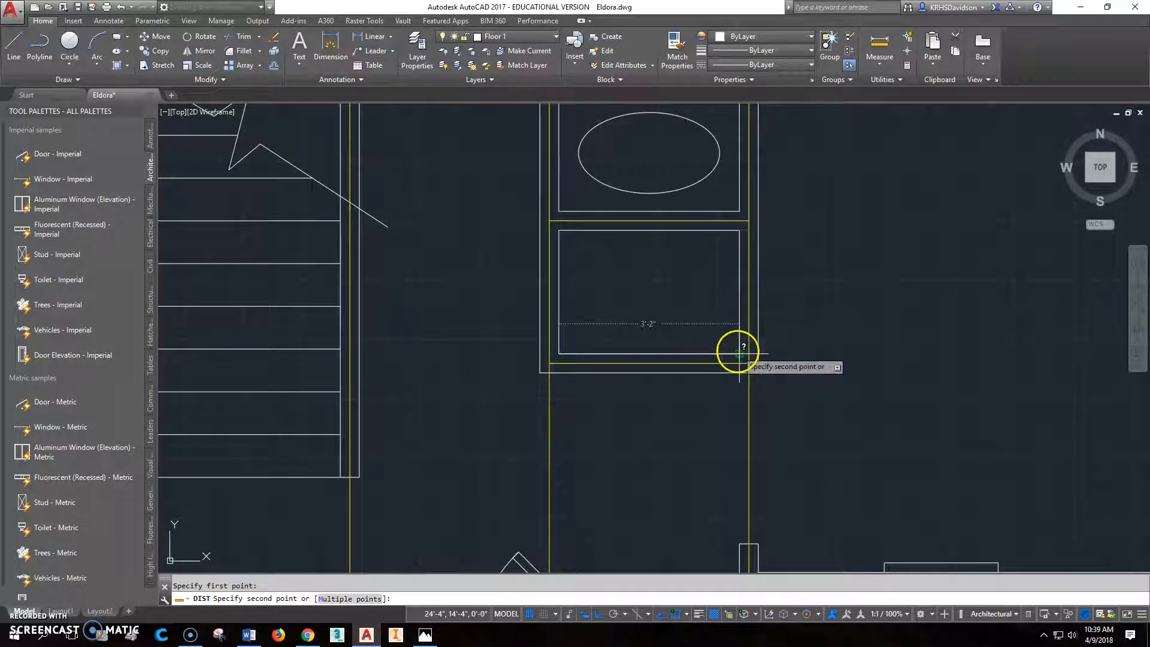
click(738, 353)
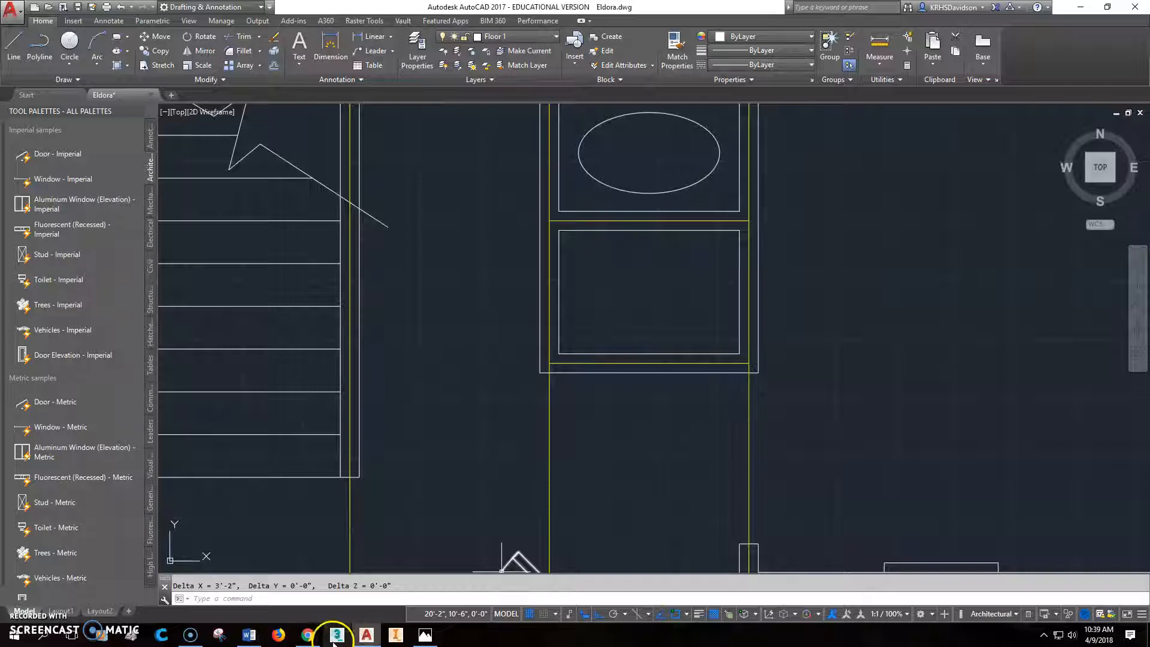
- Insert an Imperial door at the closet's lower-left inner corner and set its width to 2'-8"
click(42, 154)
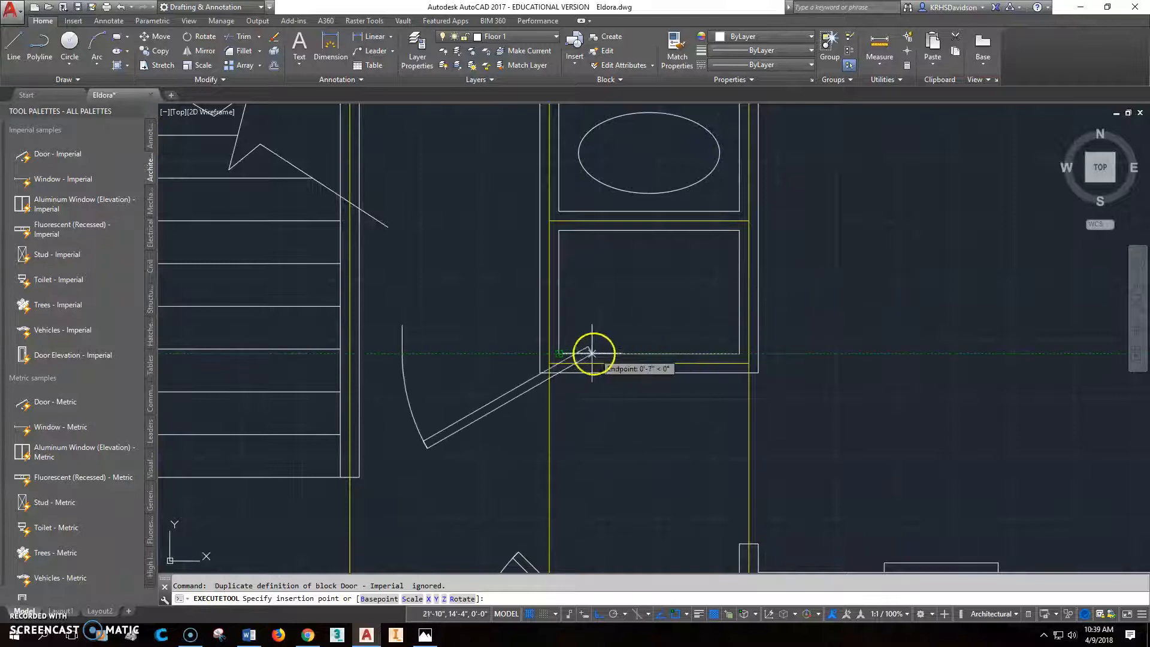
click(560, 353)
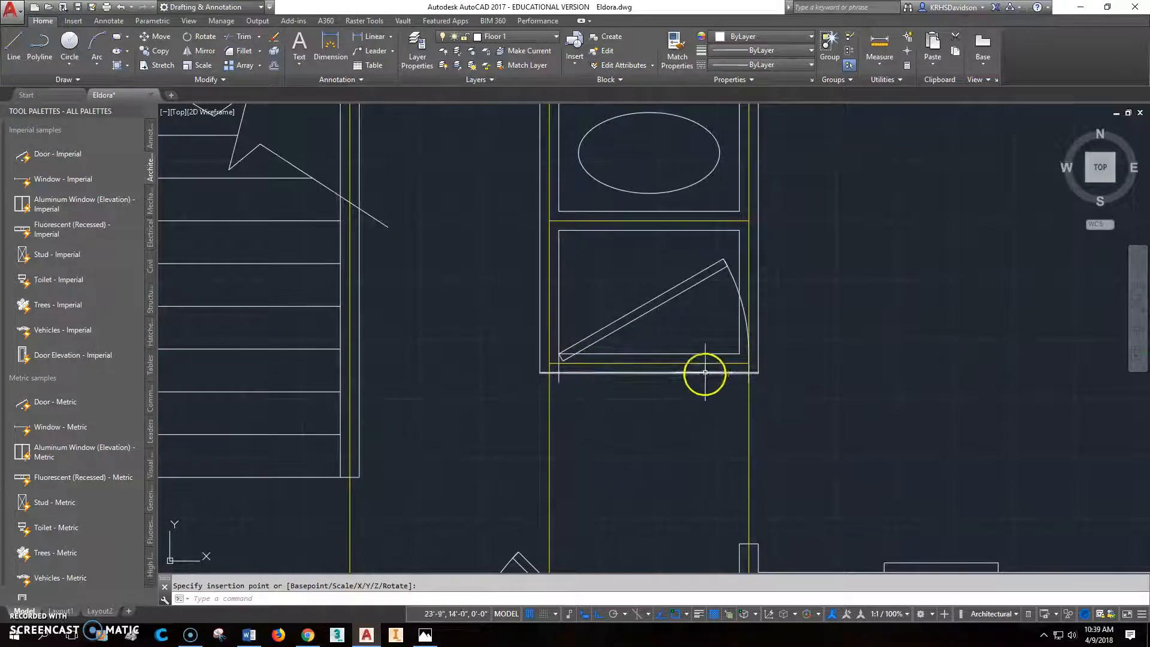
scroll(724, 359, up, 2)
click(649, 249)
click(621, 299)
click(762, 348)
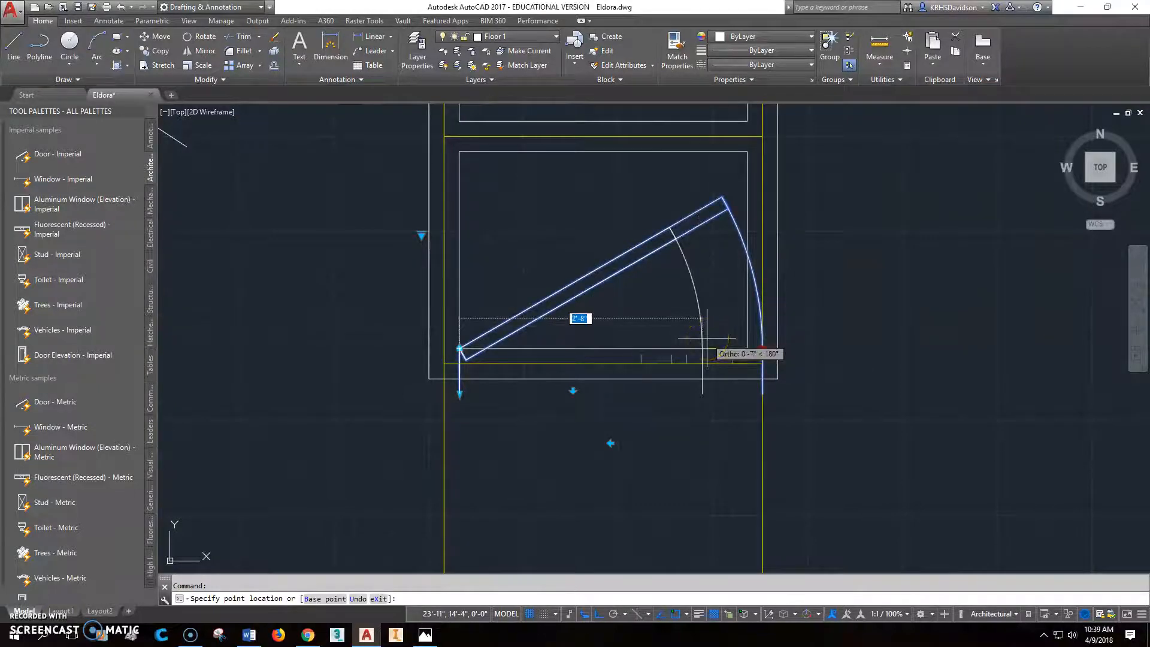
click(703, 338)
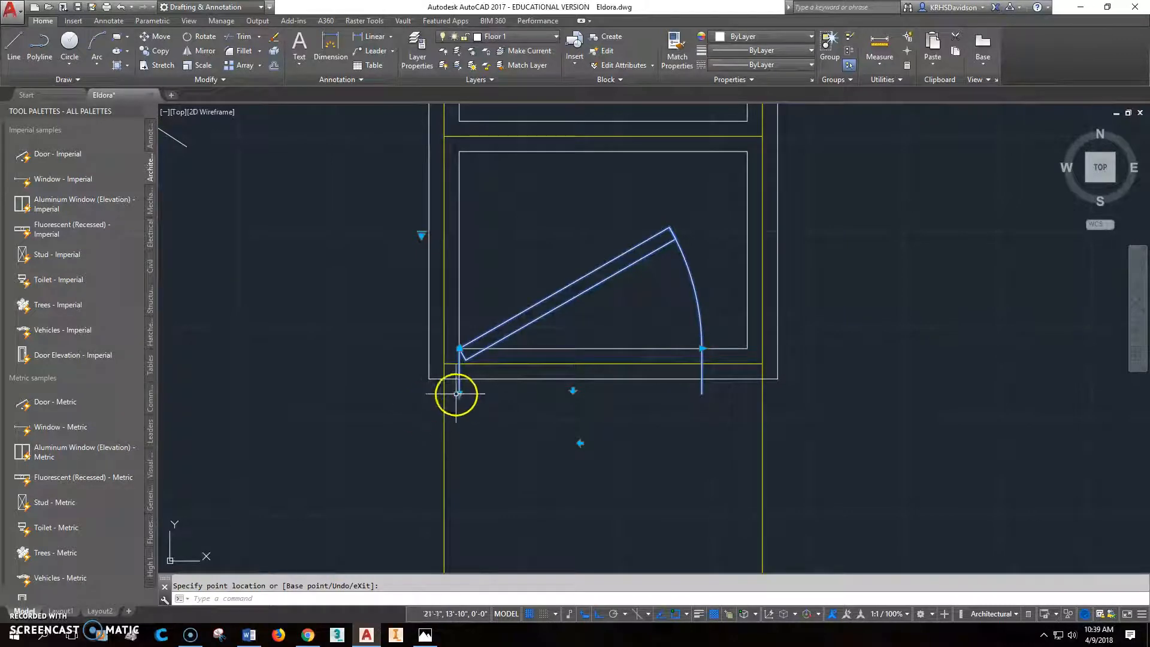
- Flip the hall closet door so it swings outward into the hall below the closet
key(Escape)
key(Escape)
click(497, 323)
click(571, 383)
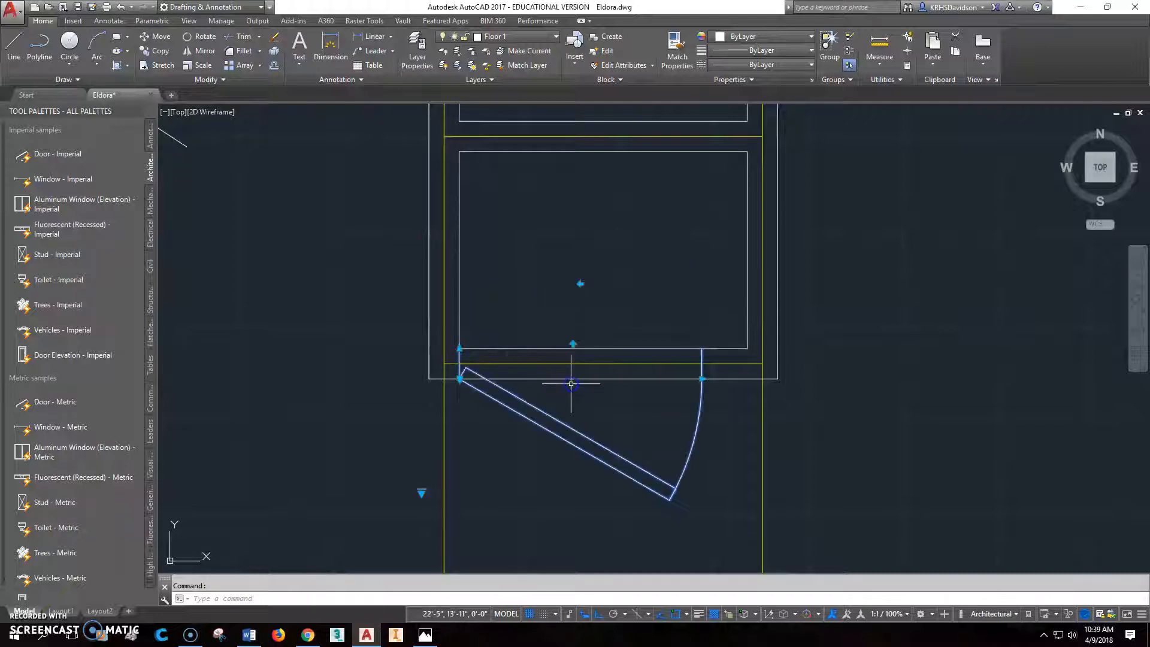
scroll(681, 432, up, 1)
scroll(680, 433, down, 3)
middle_drag(548, 491, 564, 448)
- Check the hall closet door on the reference floor plan and flip its hinge to the right-hand jamb
click(425, 635)
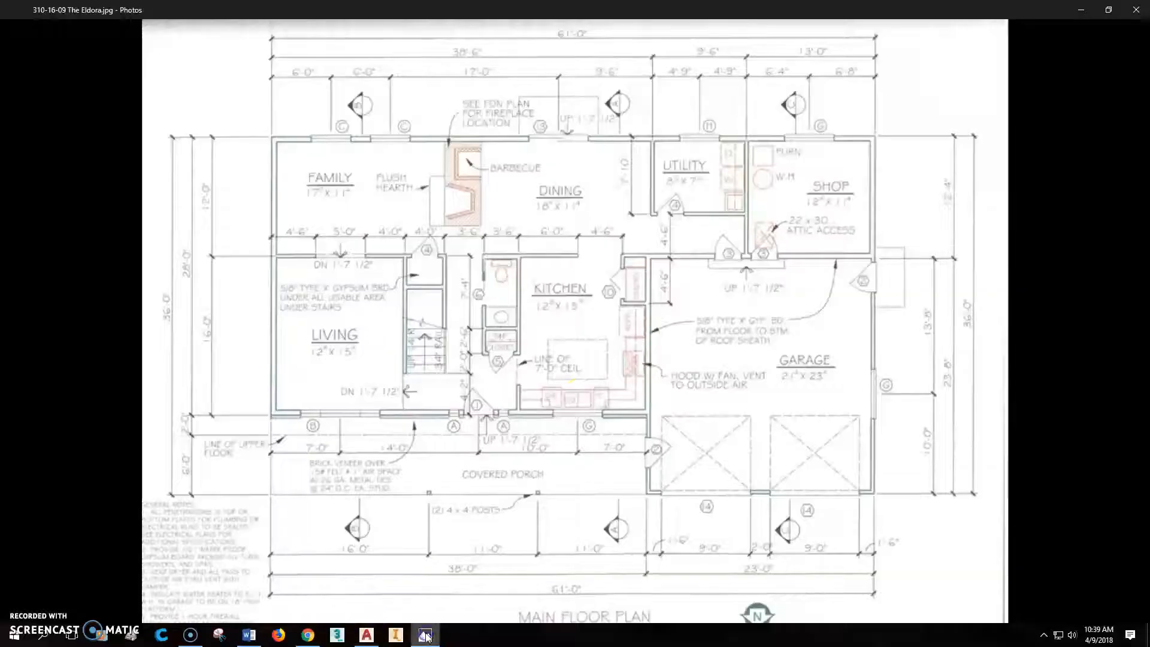
click(365, 636)
scroll(661, 304, up, 1)
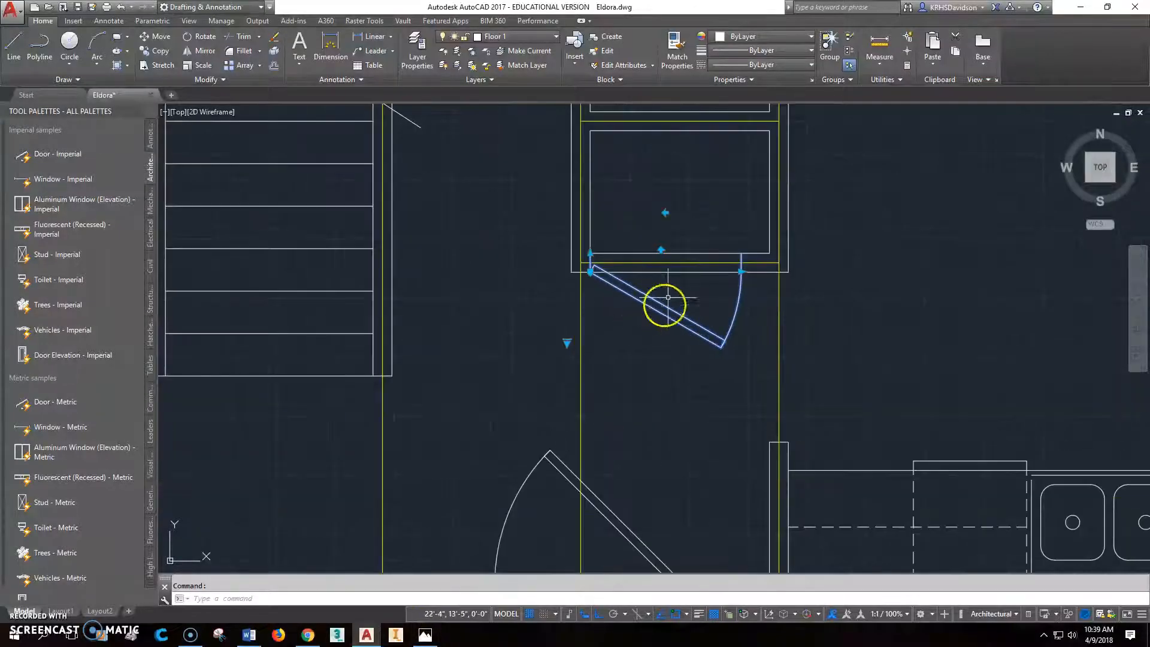
click(665, 212)
scroll(750, 273, up, 2)
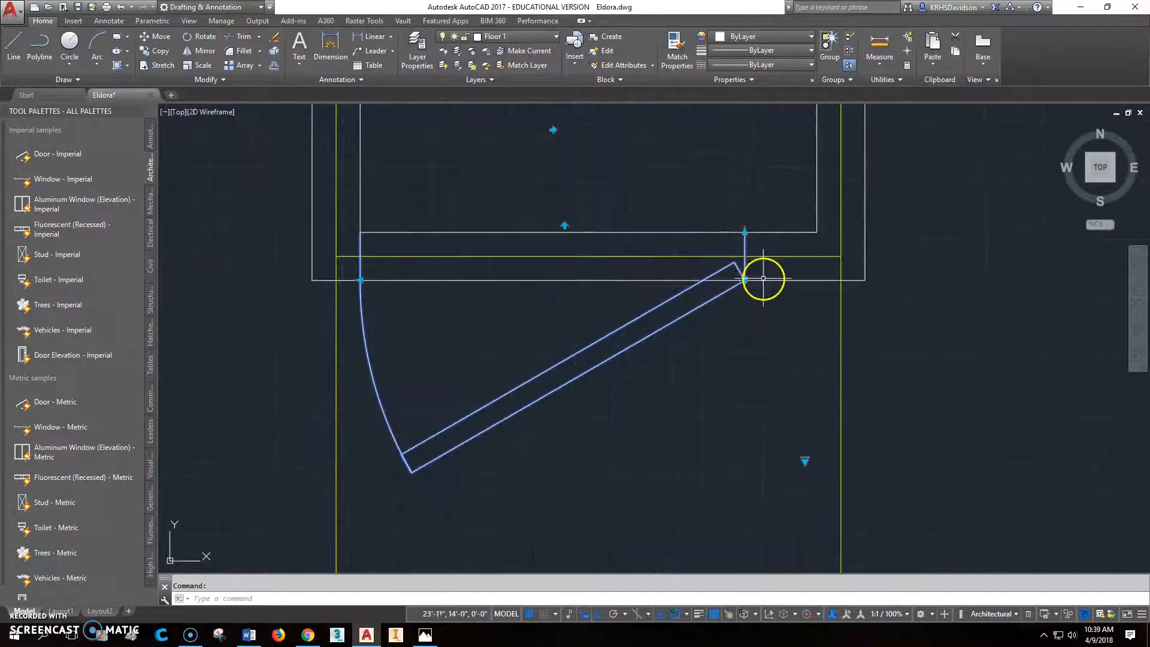
key(Escape)
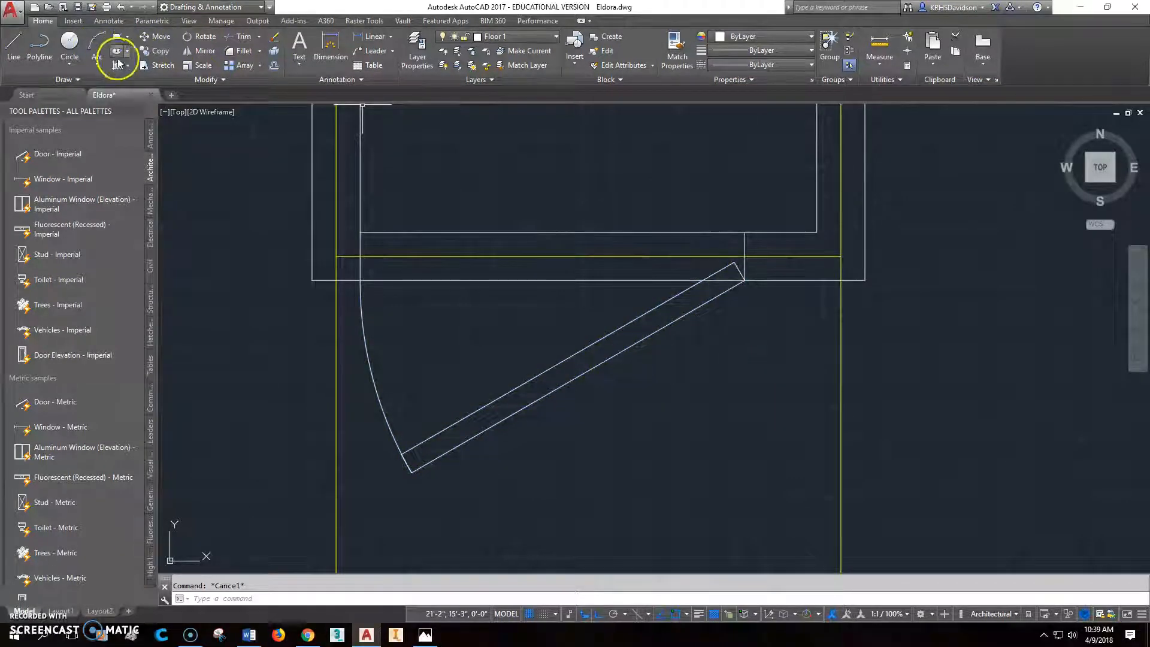
- Measure the gap between the hall closet door's right jamb and the closet's lower-right inner corner
text(d)
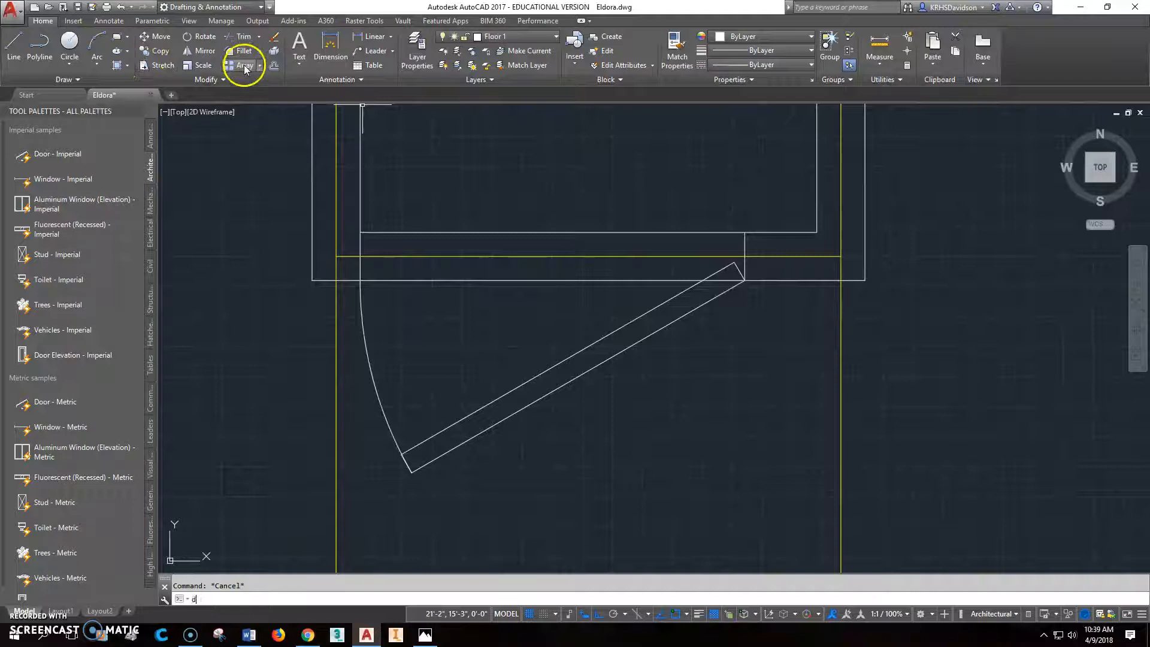
text( poi)
key(Return)
click(744, 232)
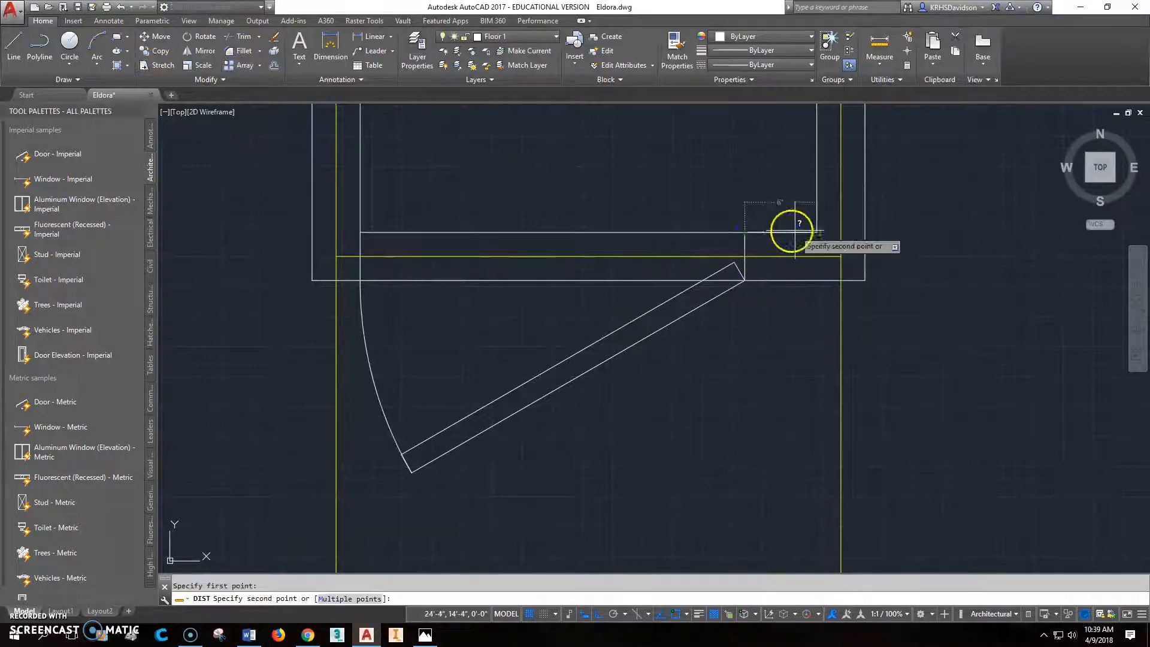
click(795, 231)
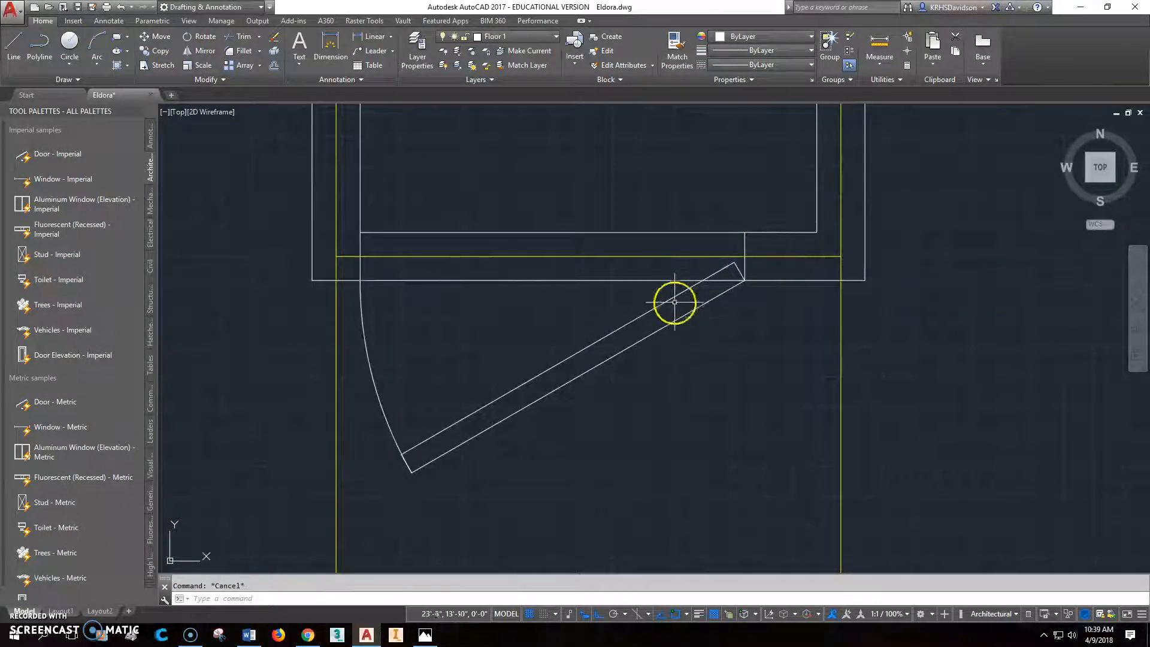
- Stretch the hall closet door from its latch side down to the next smaller preset width below 2'-8"
click(653, 309)
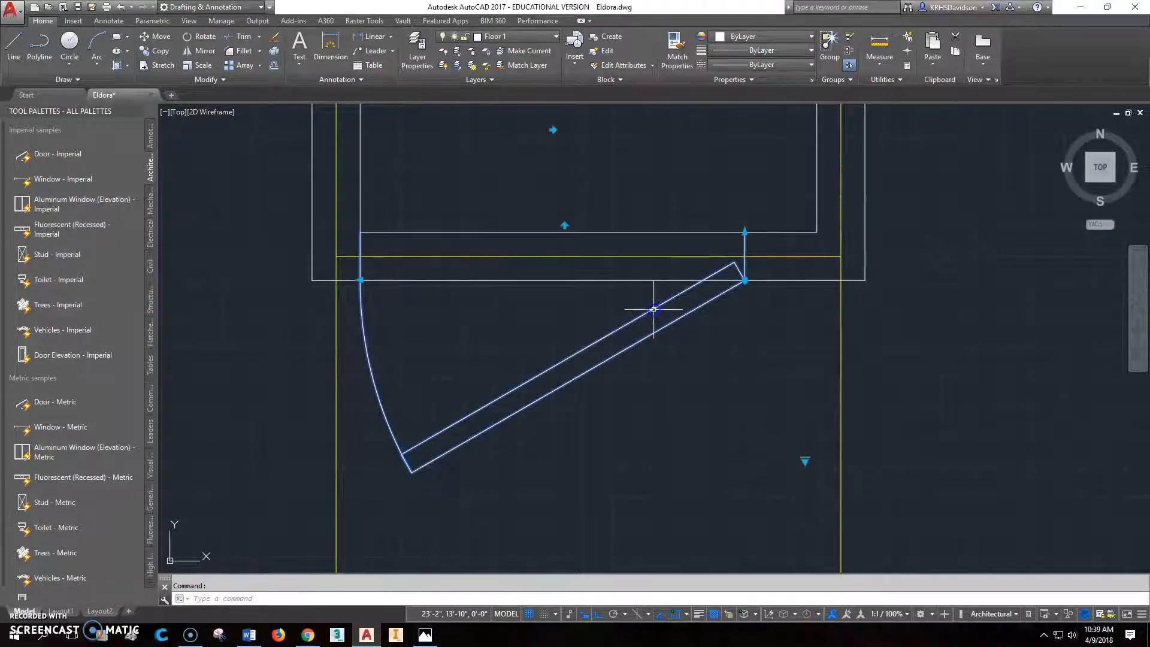
click(360, 281)
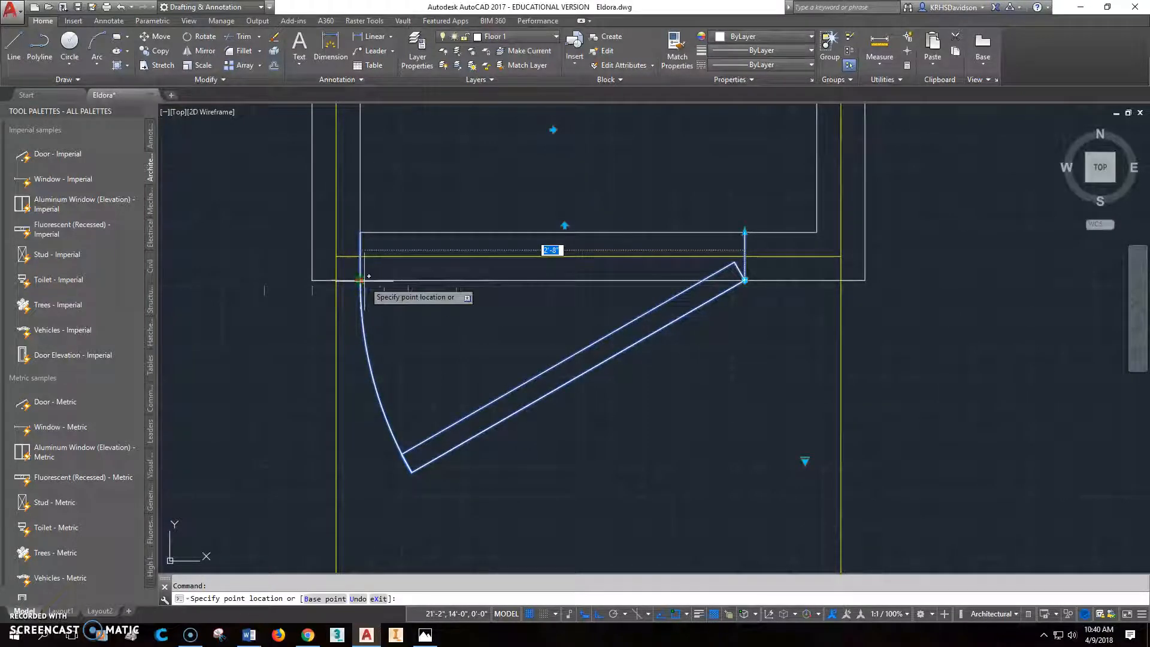
click(384, 280)
click(311, 279)
click(385, 291)
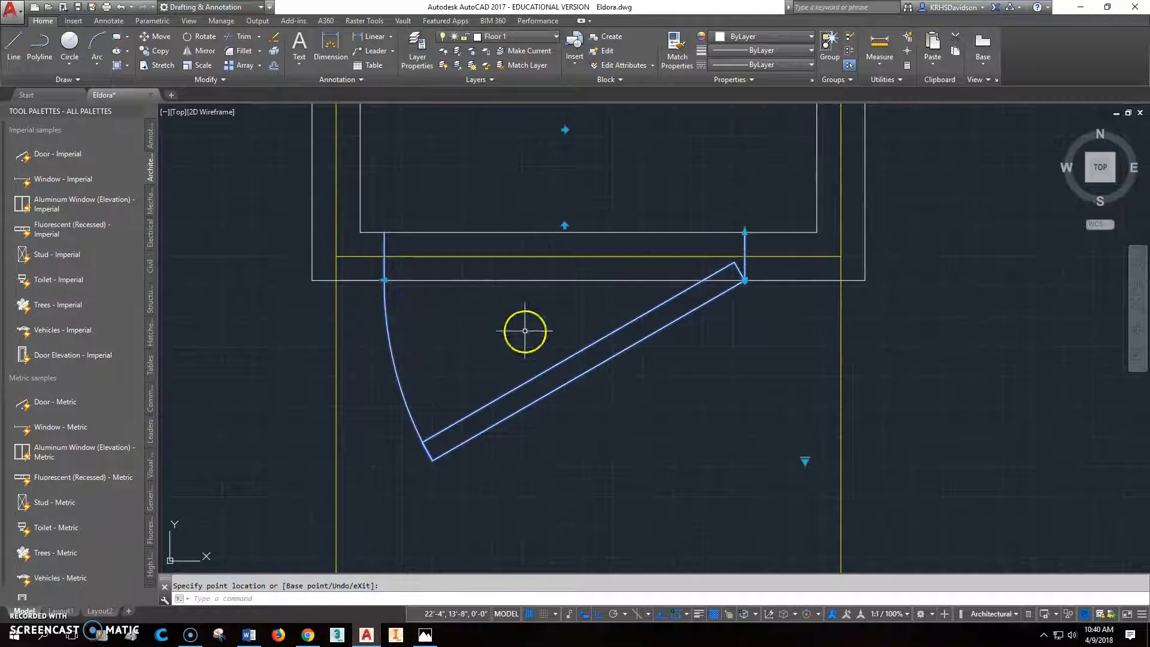
middle_drag(524, 330, 509, 328)
- Move the hall closet door so its hinge-side jamb meets the closet's lower-right inner corner
key(Escape)
text(m)
key(Return)
click(730, 235)
key(Return)
click(730, 230)
click(791, 227)
key(Escape)
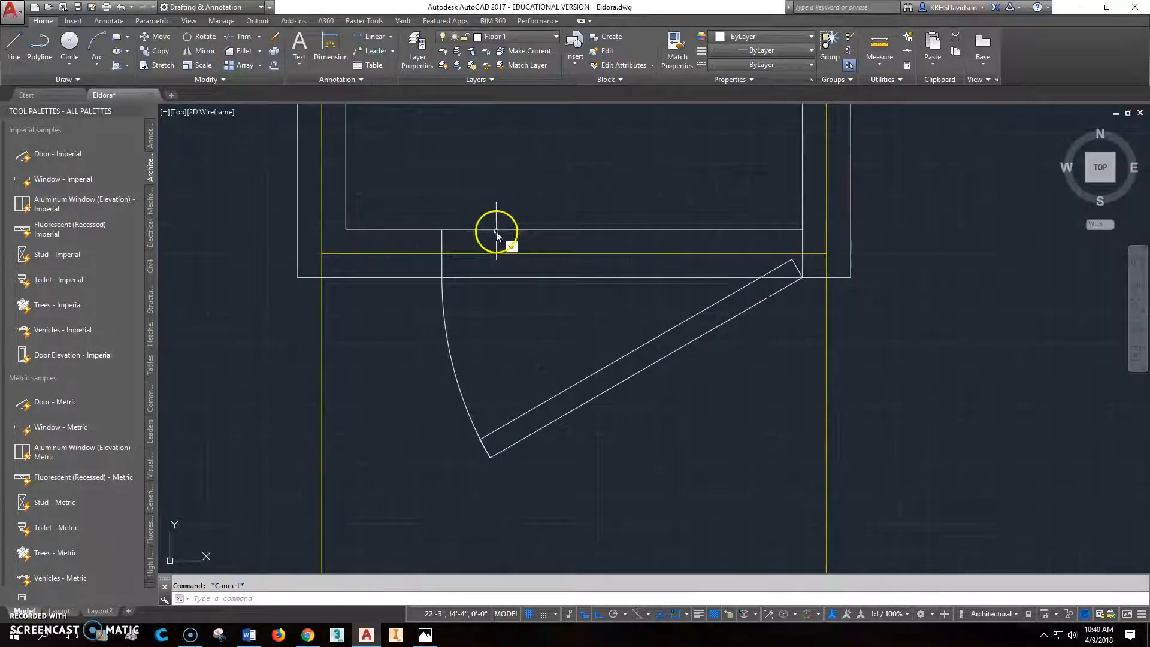
- Measure the gap between the hall closet door's left jamb and the closet's lower-left inner corner
text(di)
key(Return)
click(379, 224)
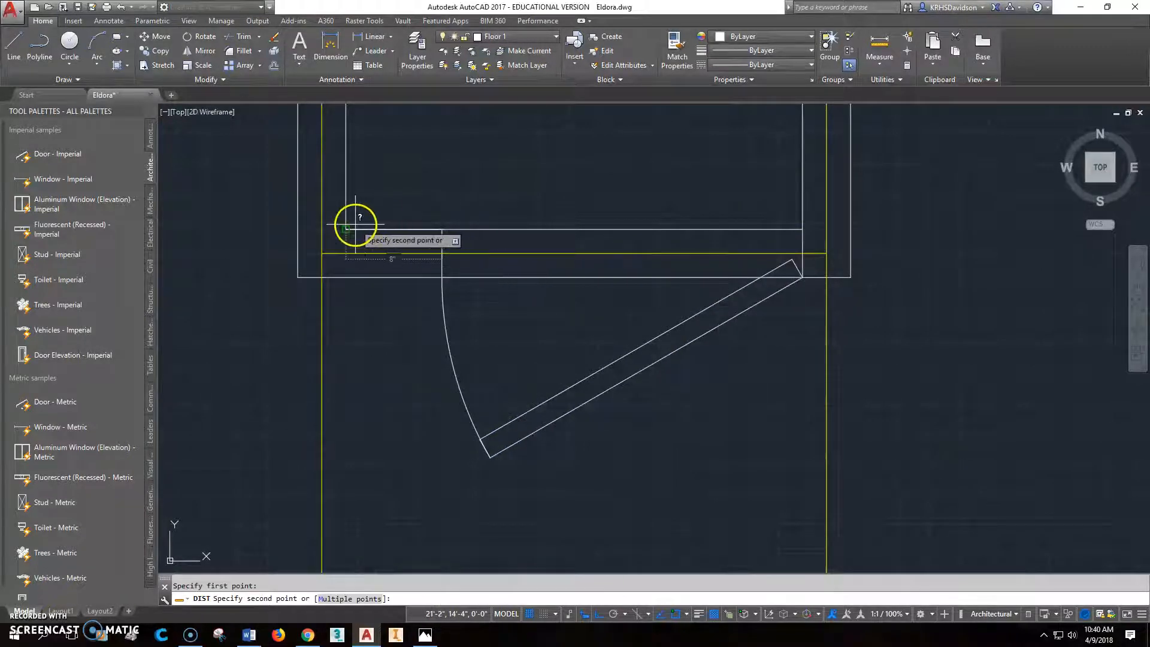
click(355, 224)
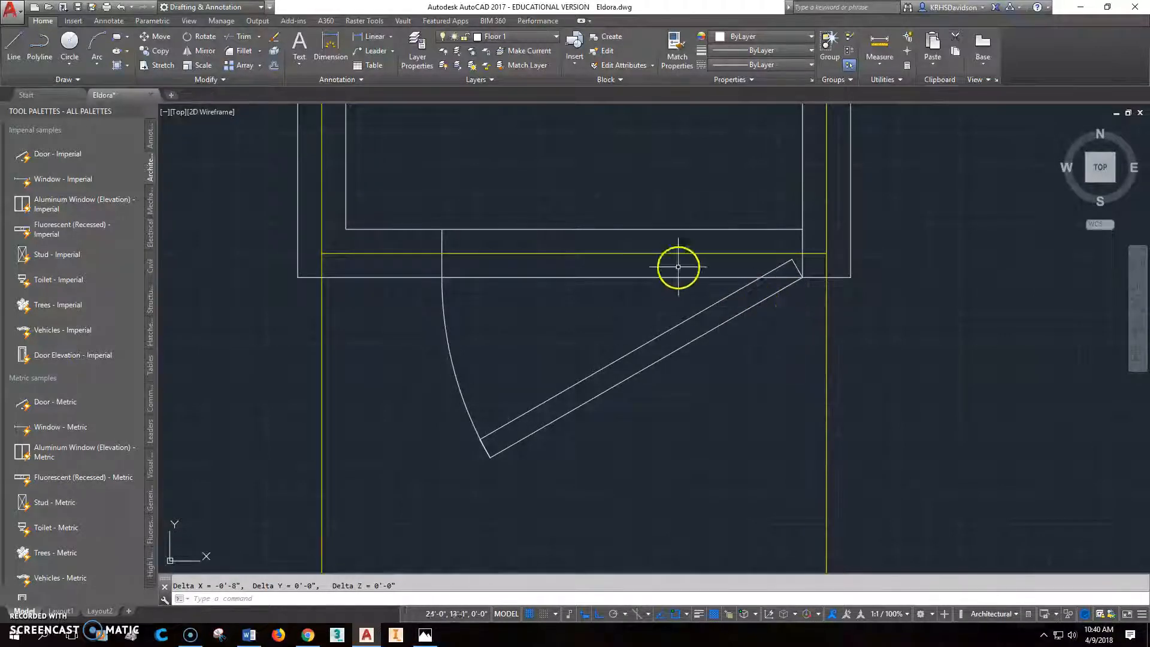
- Move the hall closet door 4" to the left to centre it in the closet's front wall
click(155, 36)
click(661, 360)
key(Return)
click(731, 399)
text(4)
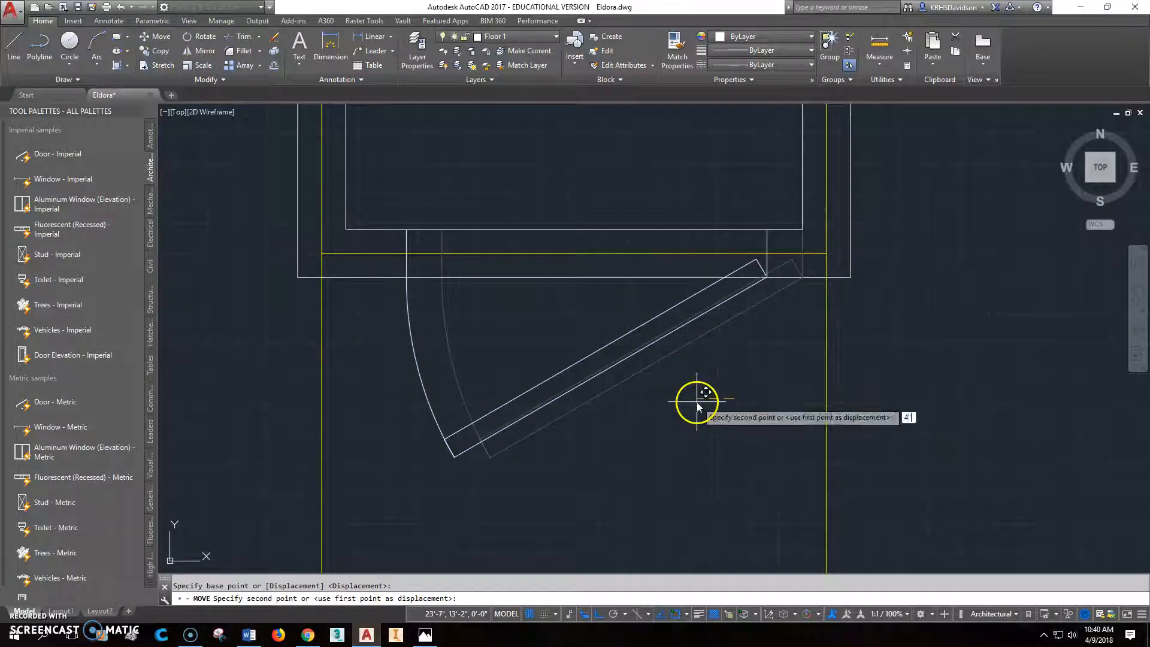
key(Return)
- Trim the inner and outer closet wall lines between the hall closet door's two jambs
click(242, 37)
click(393, 238)
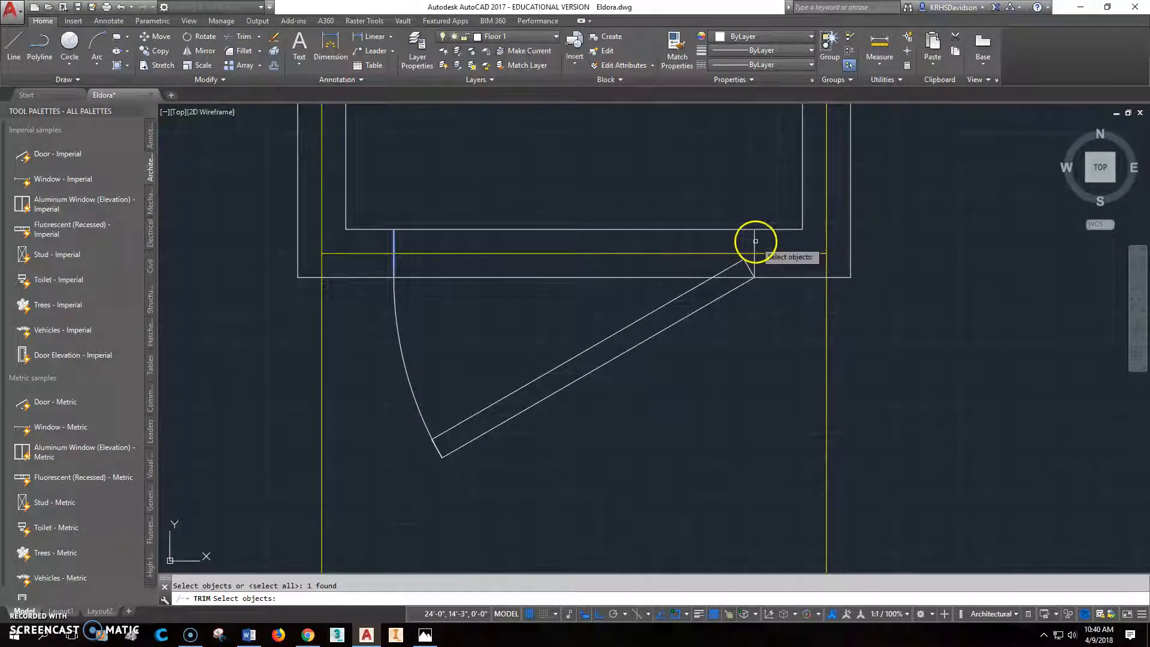
key(Return)
click(688, 230)
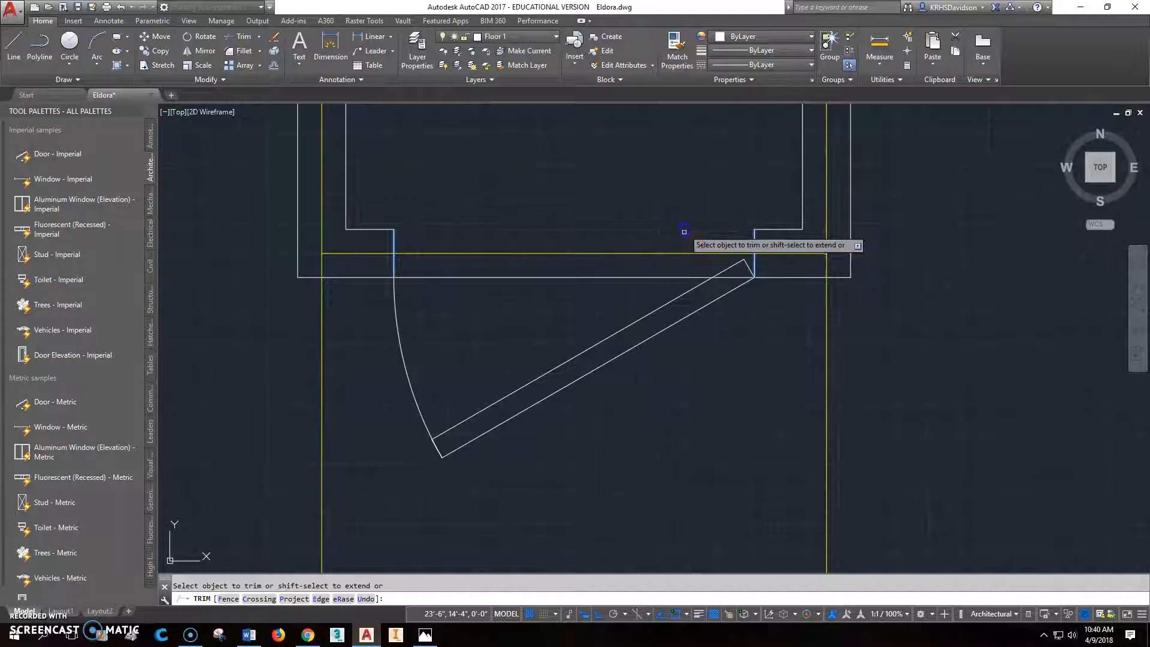
click(667, 277)
key(Escape)
scroll(658, 300, down, 6)
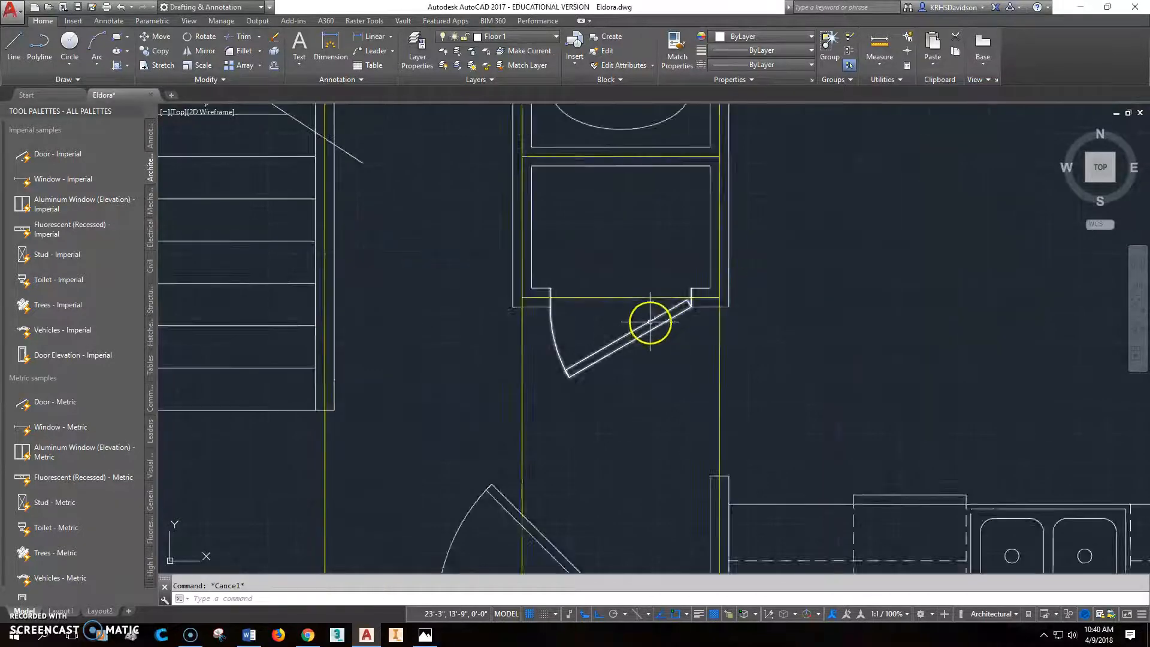
- Copy the hall closet door by its outer hinge corner to the upper-right inner corner of the small closet above the stairs
scroll(424, 382, down, 3)
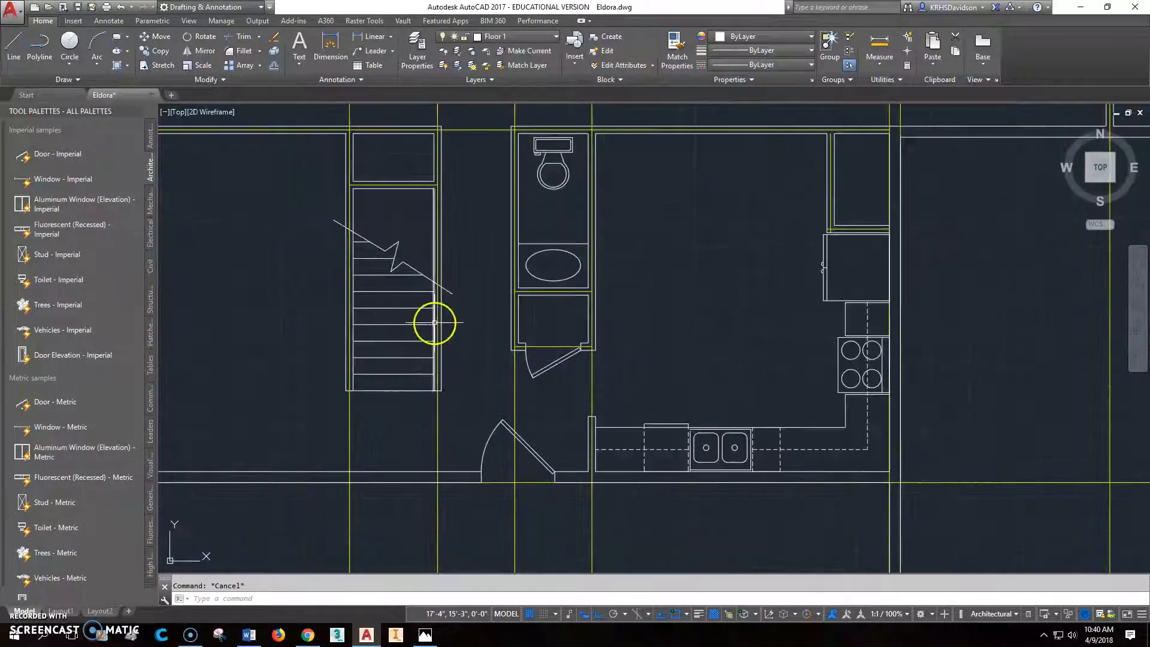
middle_drag(437, 323, 438, 416)
scroll(395, 286, up, 2)
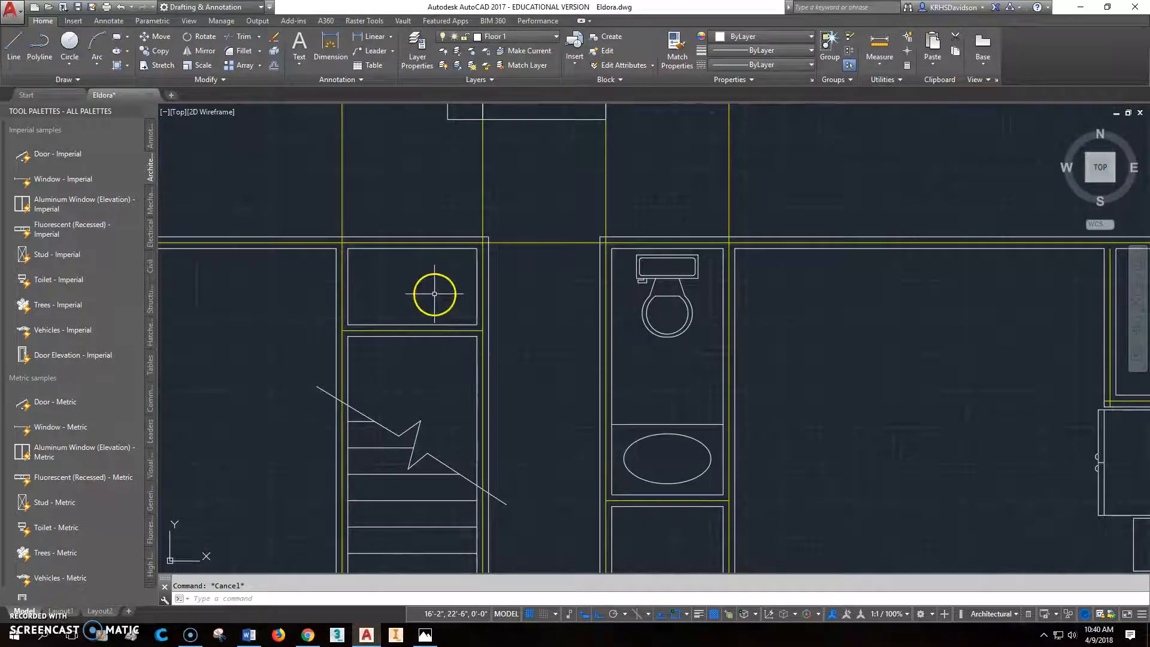
scroll(443, 311, down, 2)
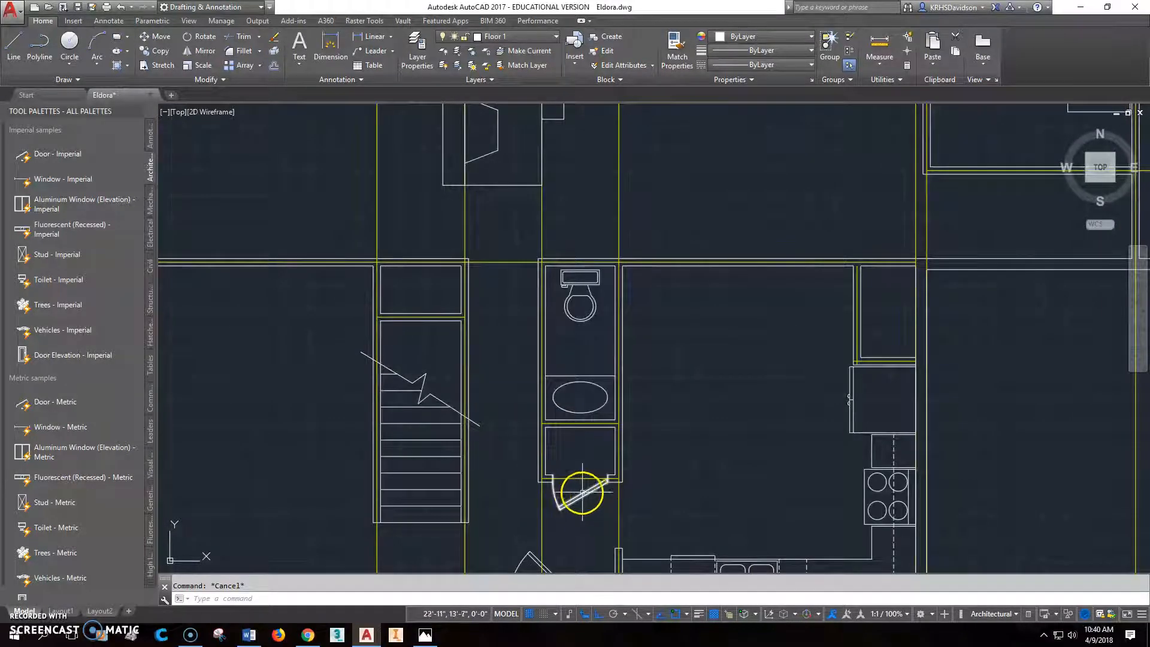
scroll(576, 496, up, 2)
click(157, 51)
click(570, 489)
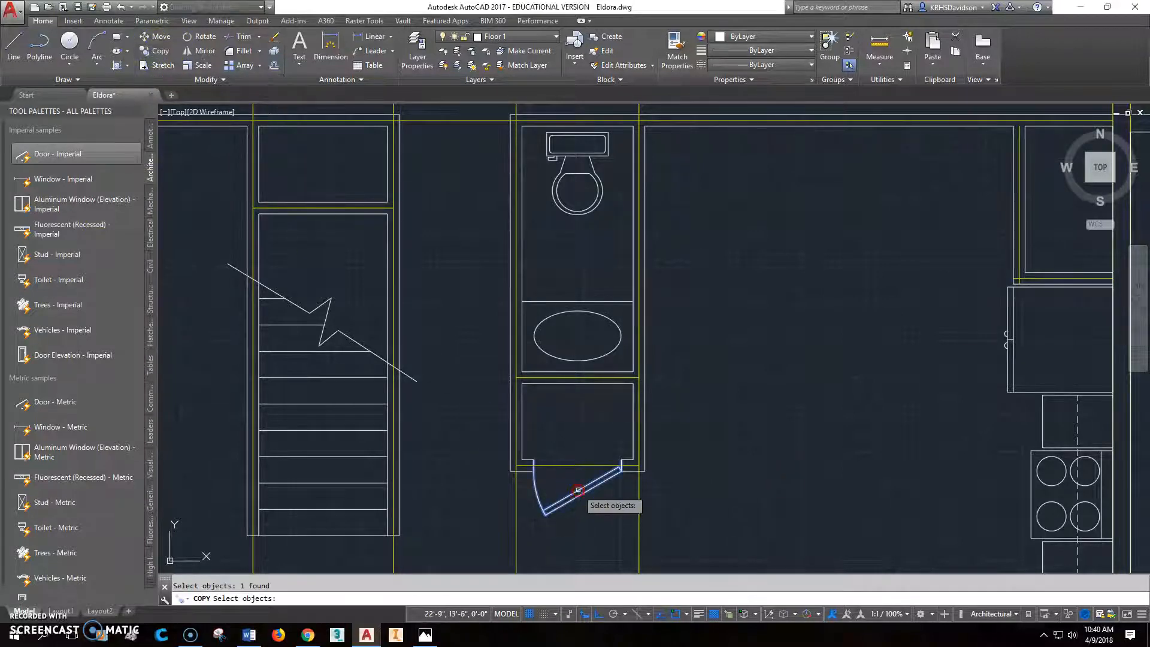
key(Return)
click(621, 471)
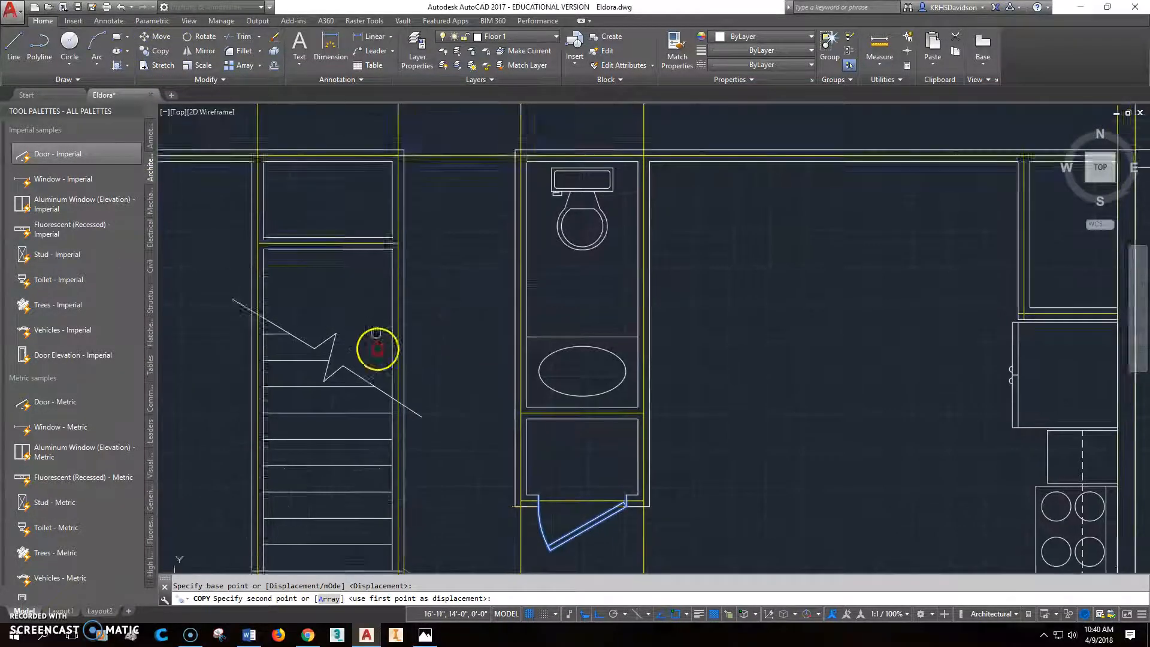
middle_drag(380, 341, 390, 542)
click(400, 331)
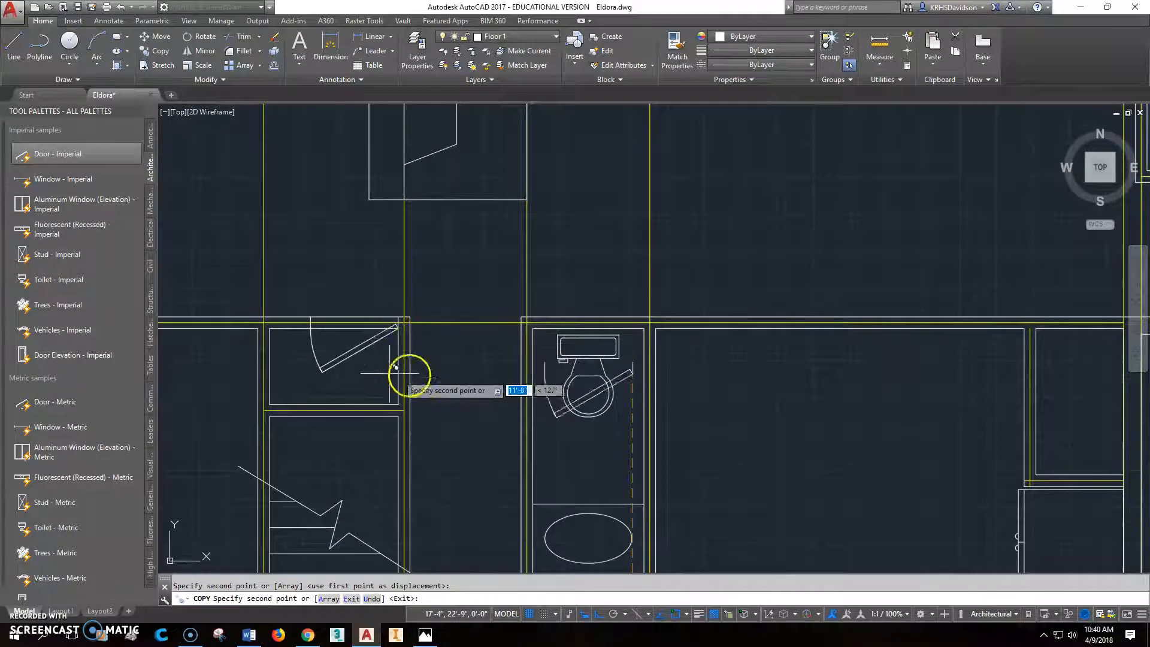
scroll(353, 365, up, 4)
scroll(350, 373, down, 2)
middle_drag(344, 374, 443, 374)
scroll(442, 375, up, 2)
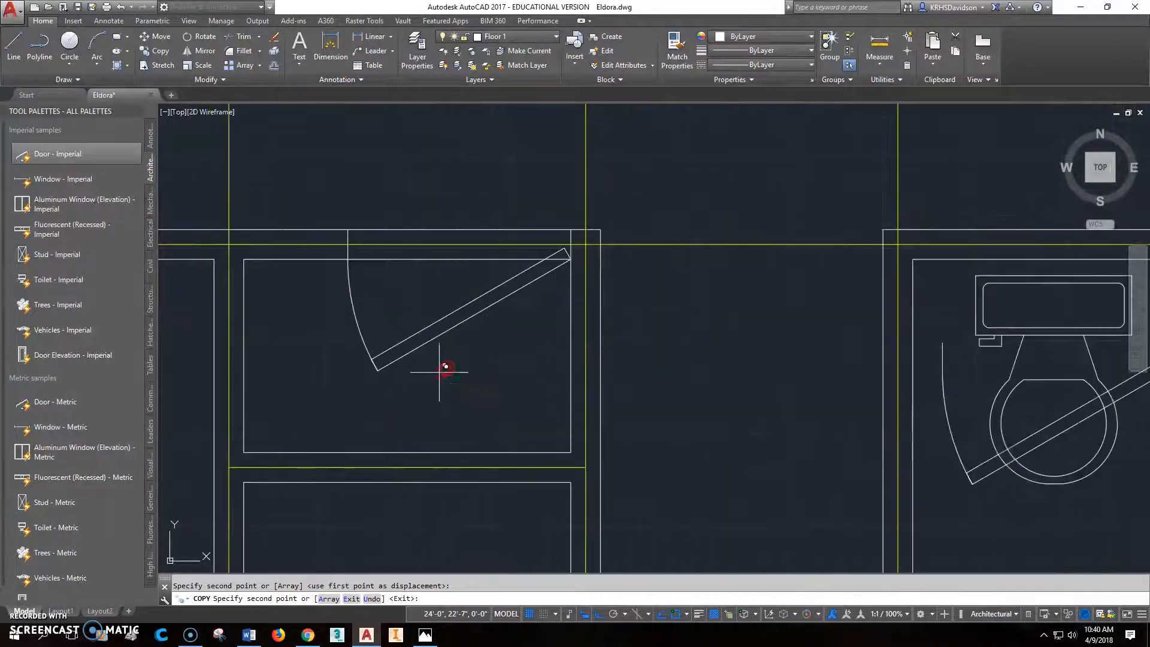
key(Escape)
key(Escape)
- Flip the copied door to swing upward out of the closet and hinge on its left jamb, following the reference floor plan
click(467, 303)
click(459, 225)
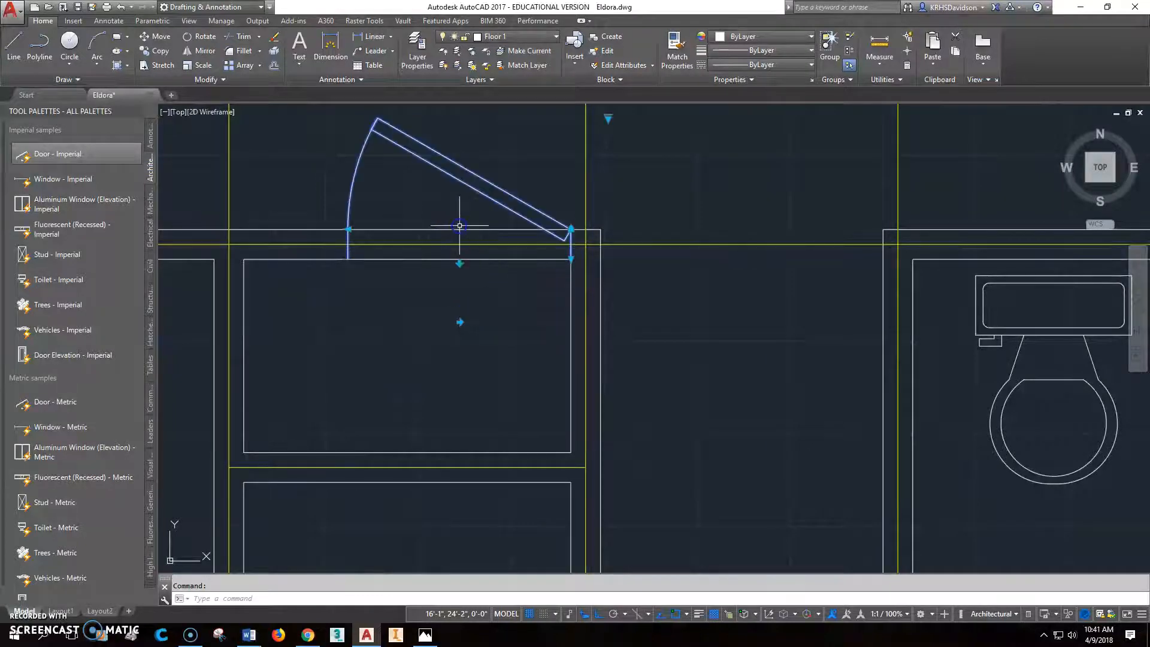
click(425, 634)
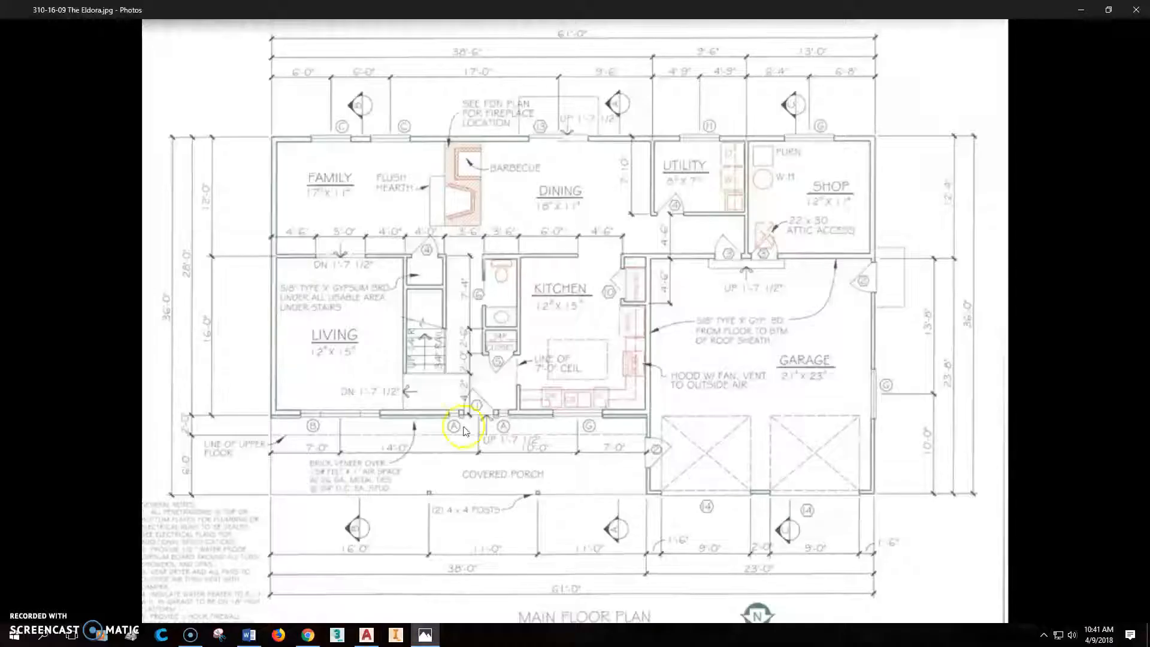
click(367, 634)
click(459, 322)
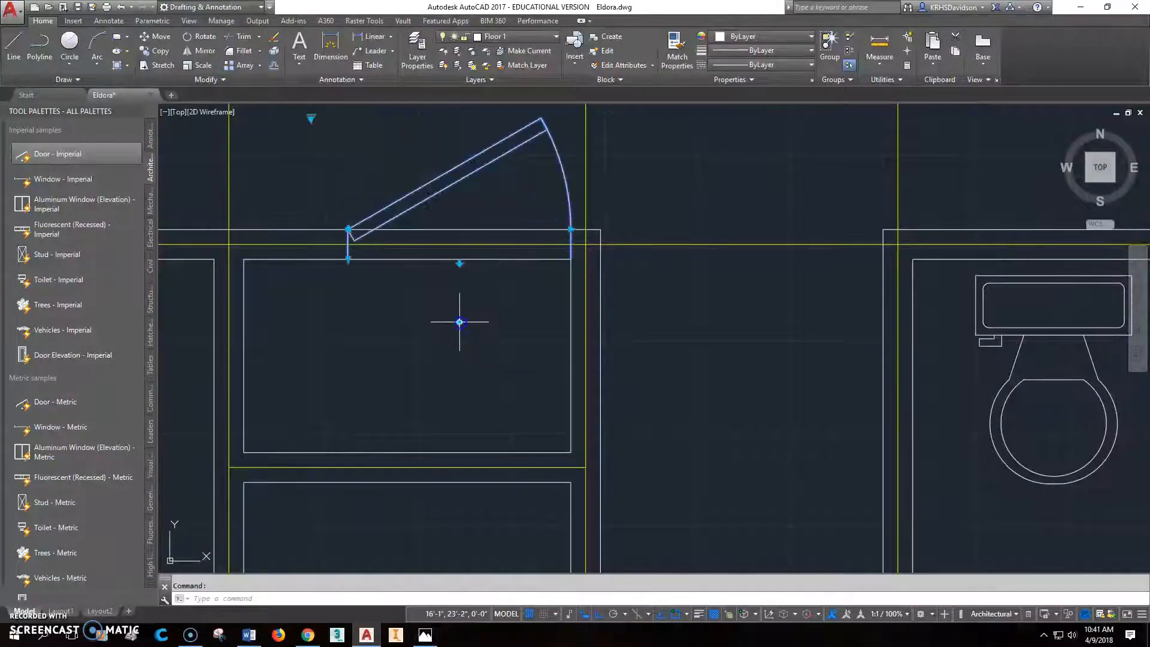
middle_drag(493, 331, 557, 389)
key(Escape)
- Measure the distance from the copied door's left jamb to the stair closet's upper-left inner corner
text(d poi)
key(Return)
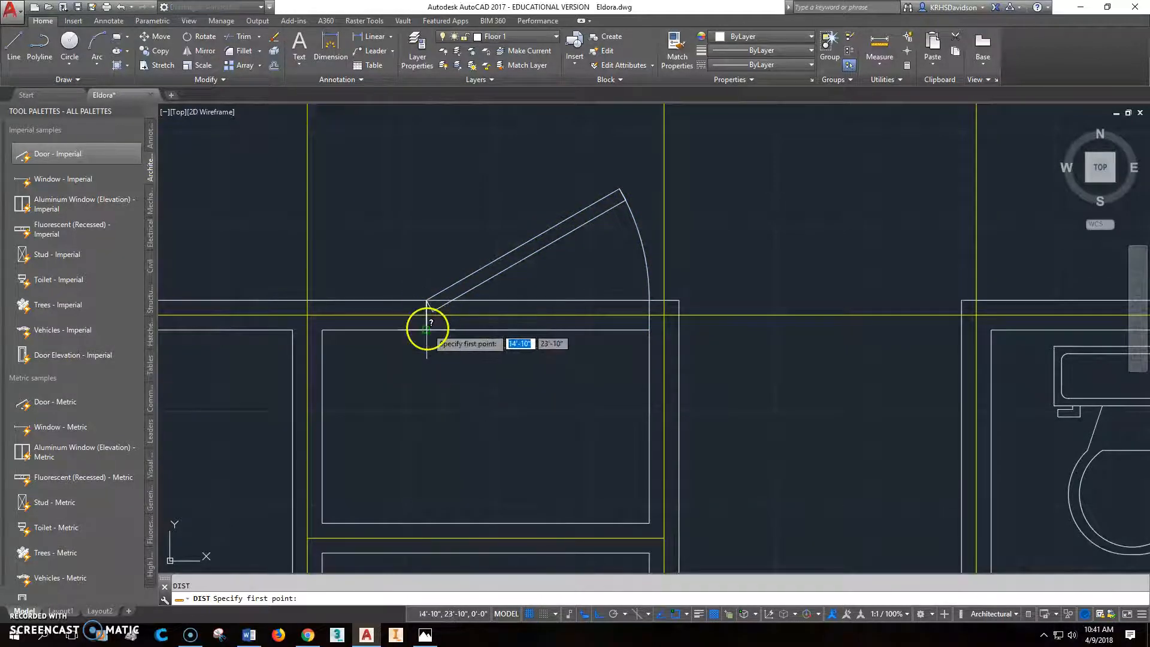
click(426, 329)
click(327, 329)
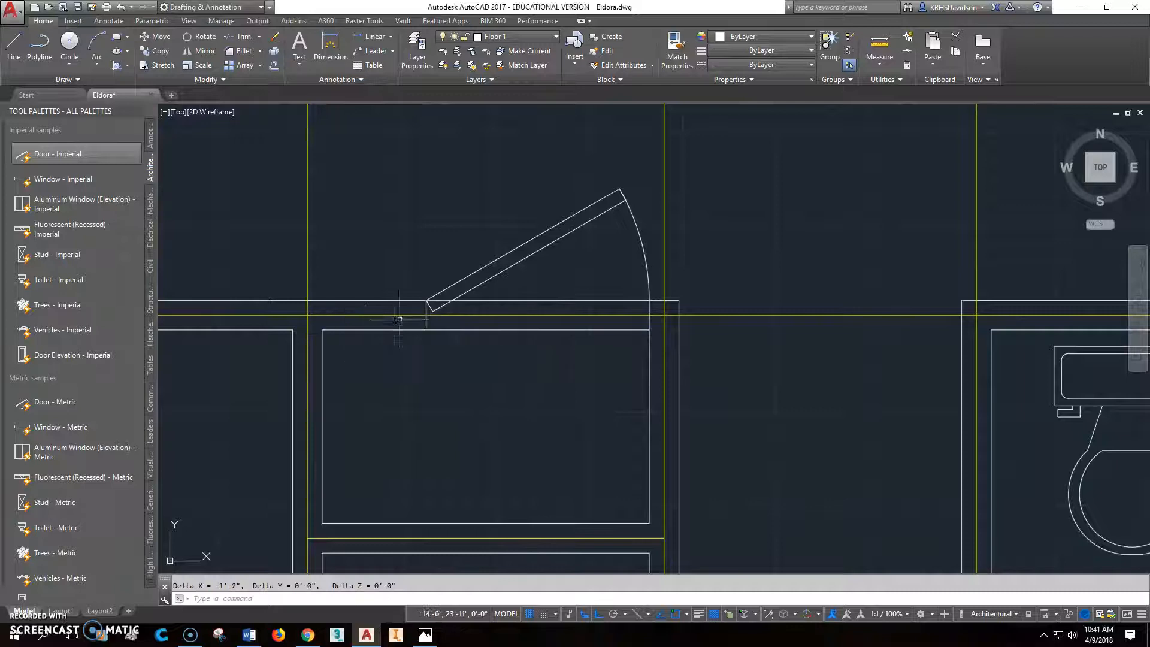
click(472, 284)
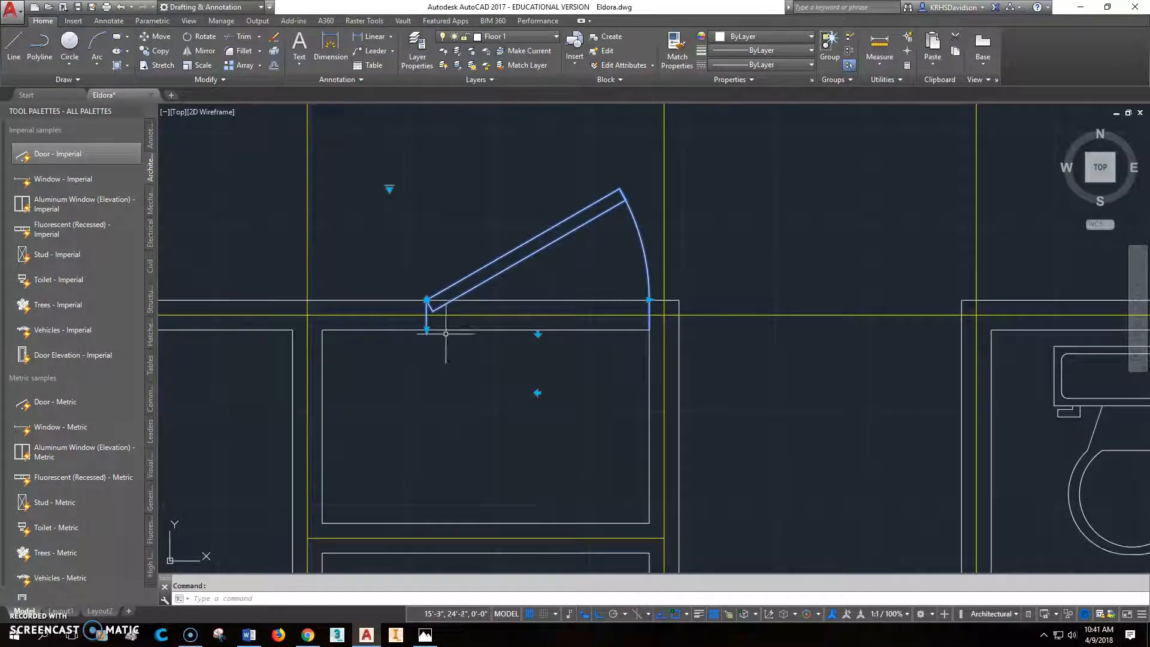
scroll(559, 320, up, 3)
scroll(559, 318, down, 3)
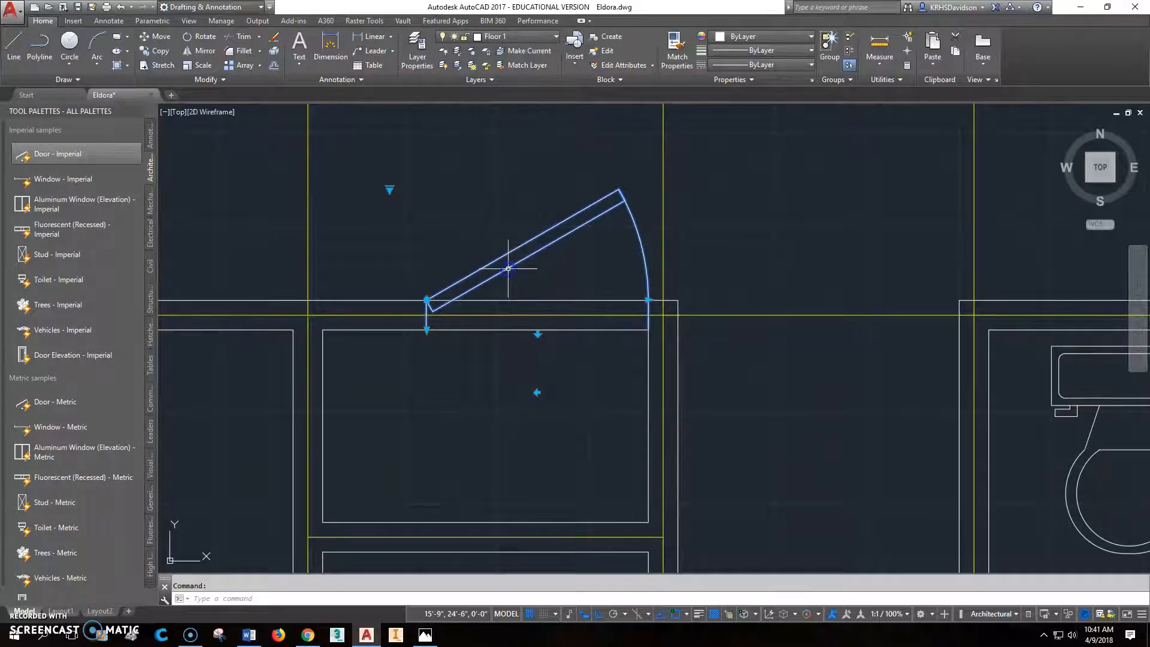
key(Escape)
click(442, 308)
click(426, 329)
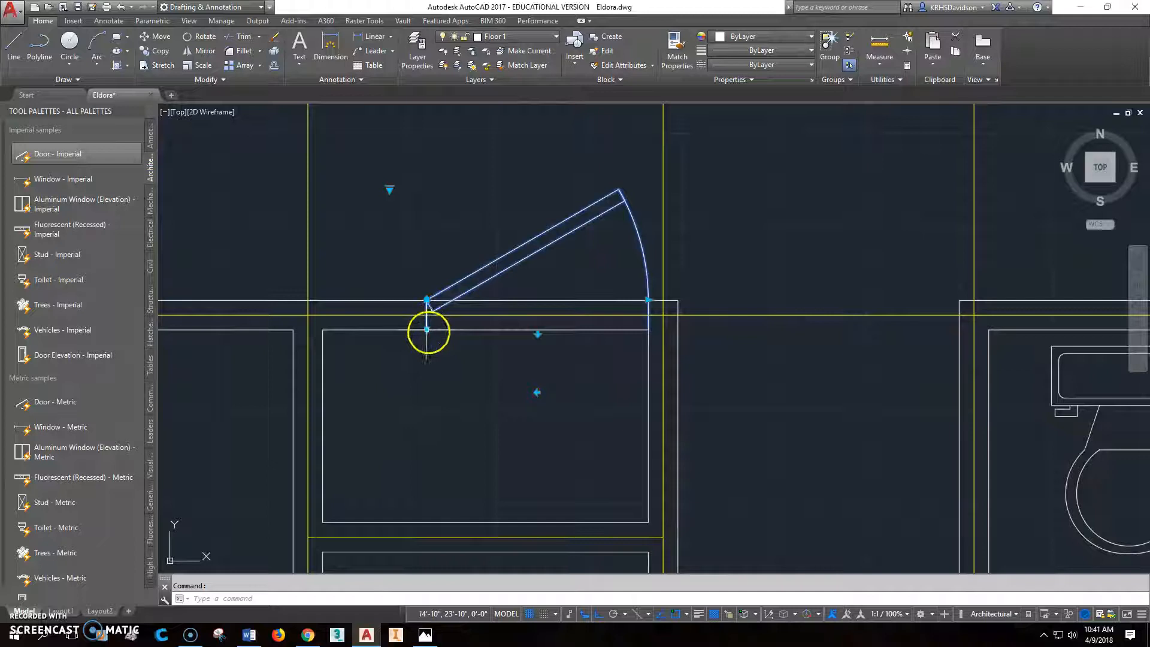
key(Escape)
- Move the stair closet door by its left jamb's inner end to the closet's upper-left inner corner
click(161, 39)
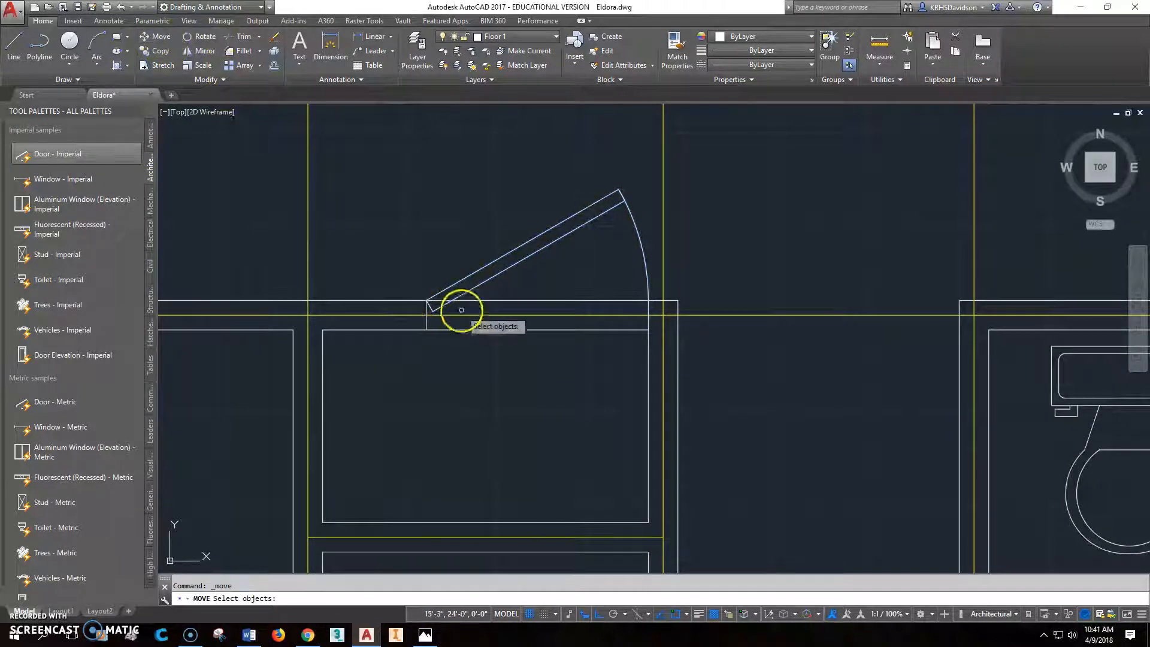
click(461, 278)
key(Return)
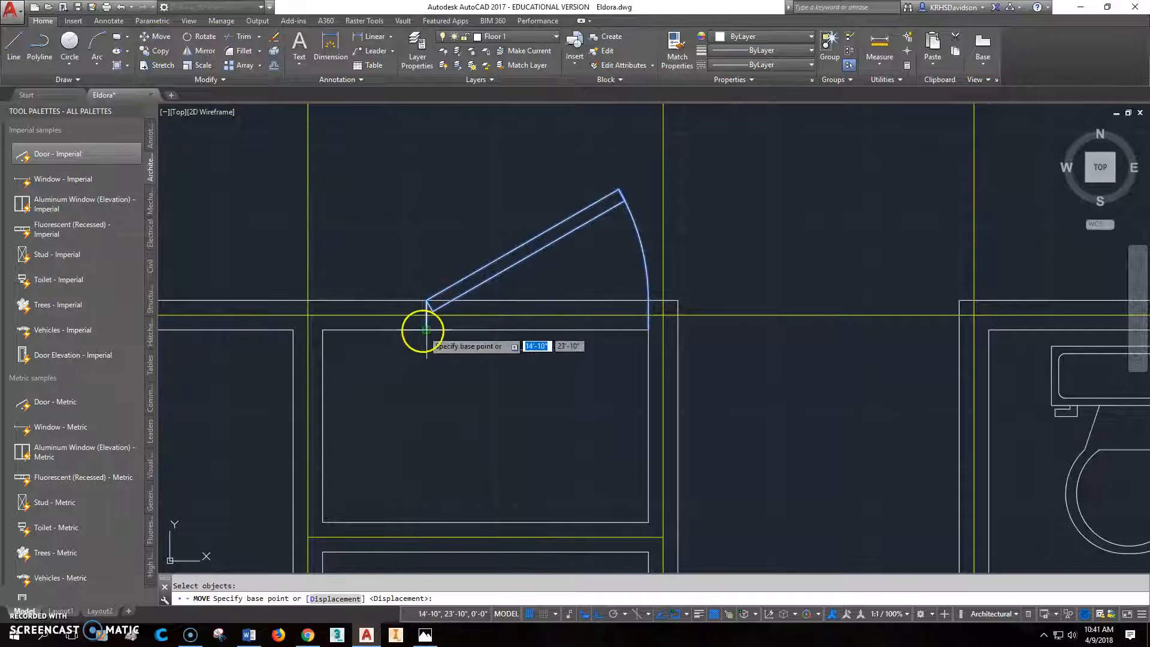
click(426, 328)
click(323, 328)
click(546, 331)
click(543, 301)
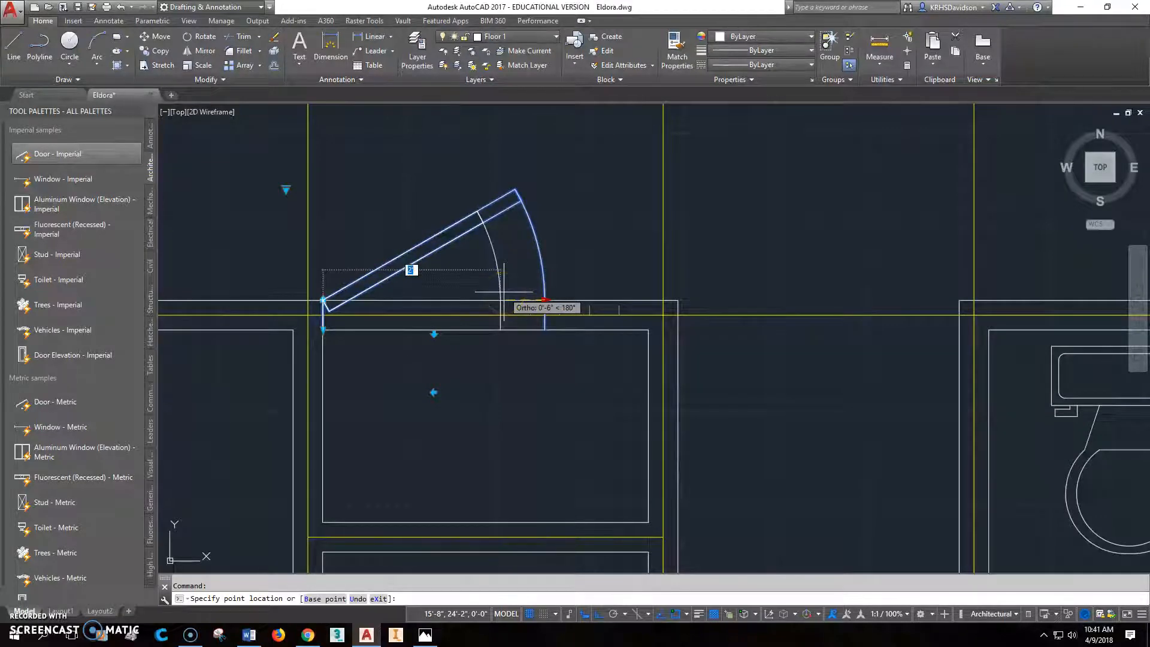
key(Escape)
key(Escape)
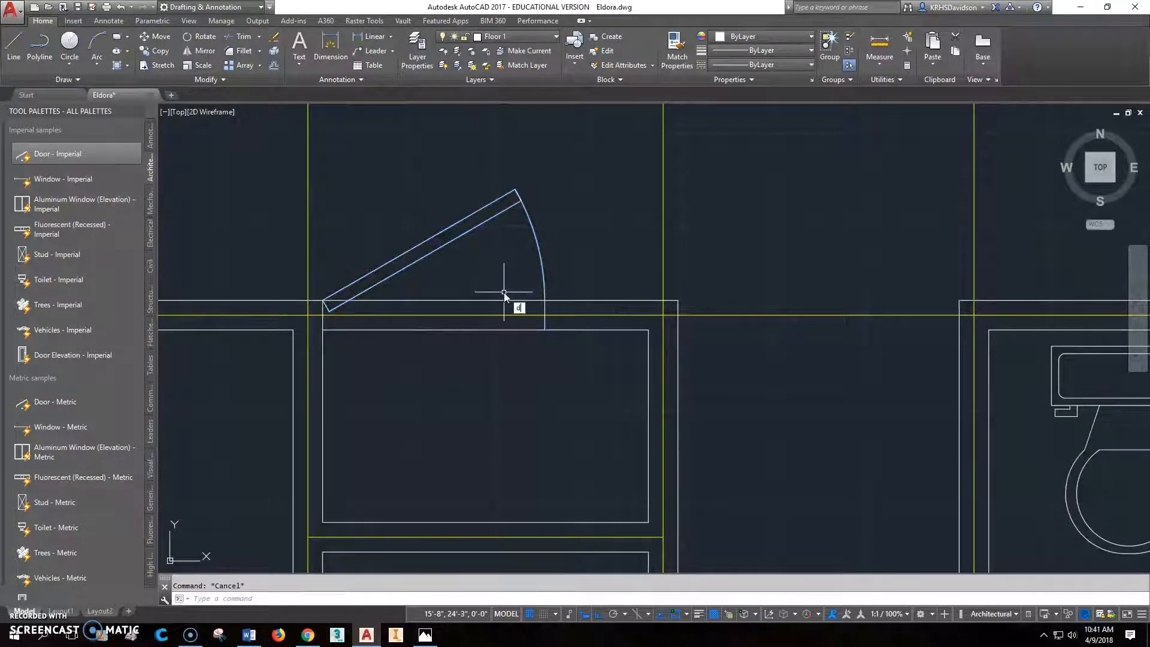
- Measure the distance from the stair closet door's right jamb to the closet's upper-right inner corner
text(di)
key(Return)
click(323, 329)
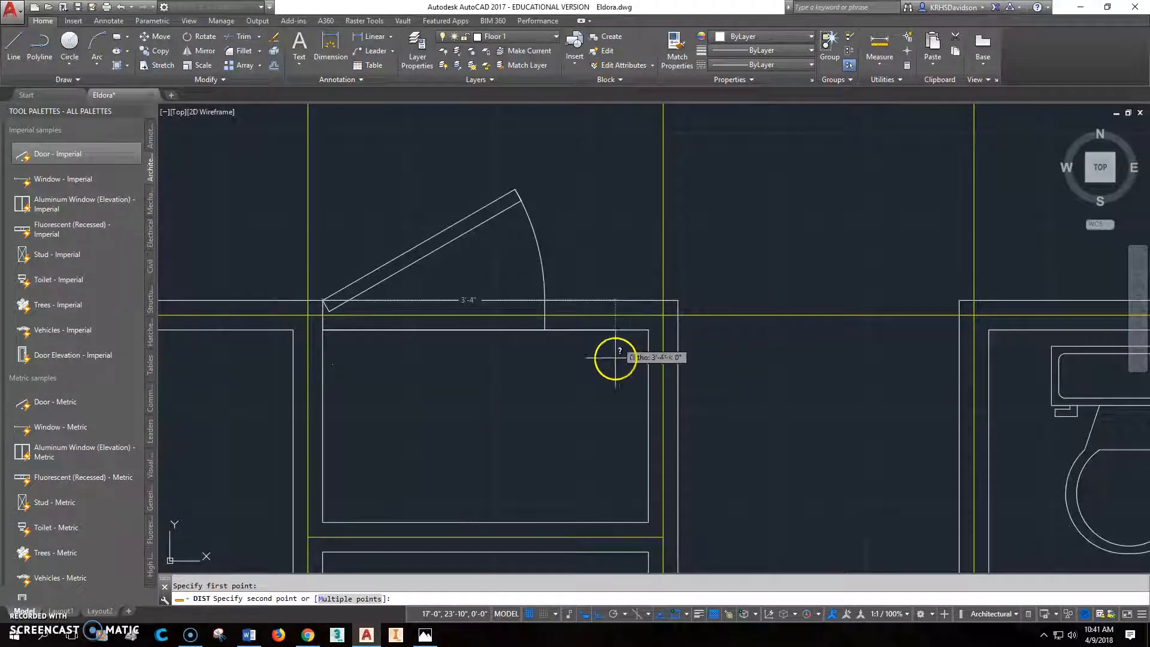
key(Escape)
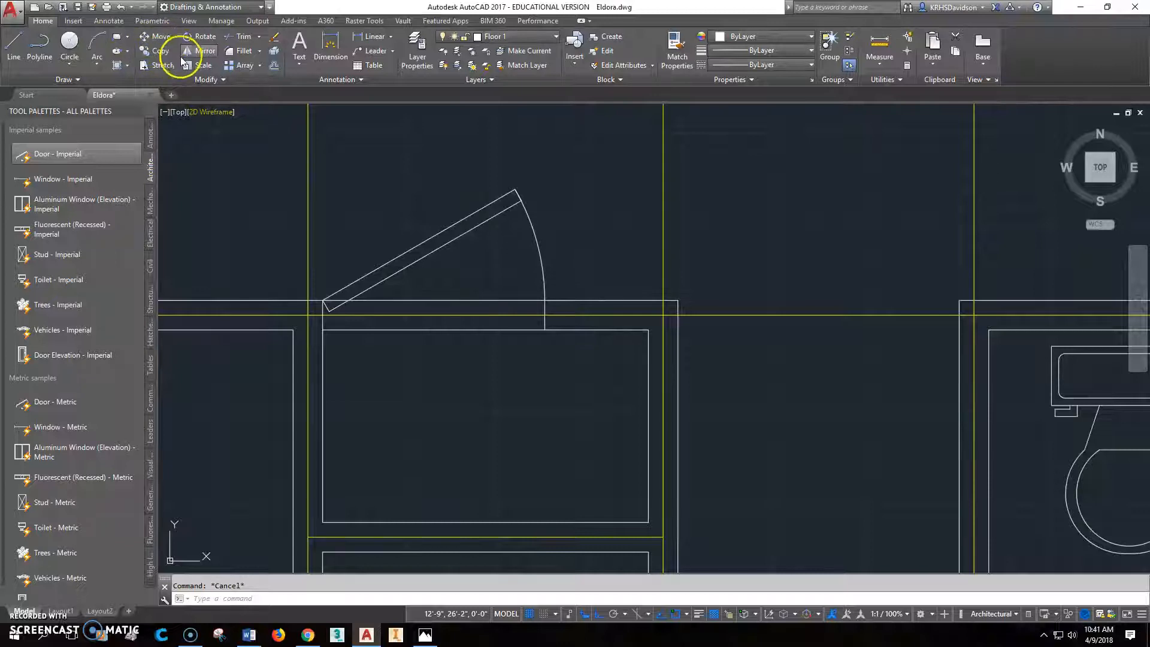
text(dist)
key(Return)
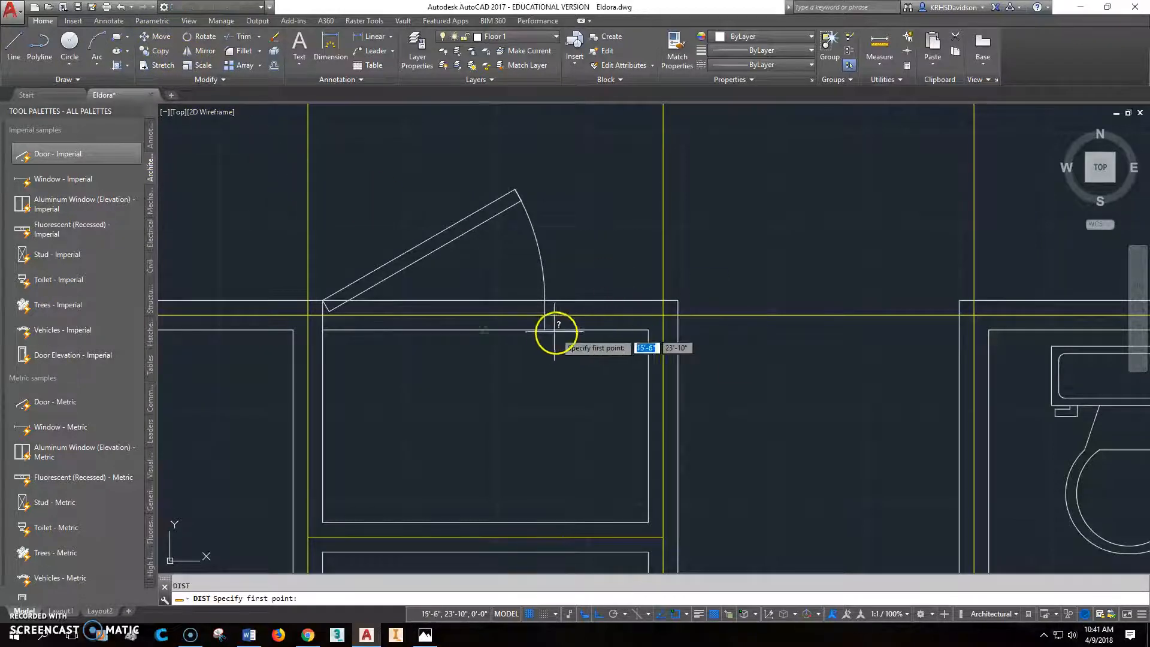
click(549, 330)
click(648, 330)
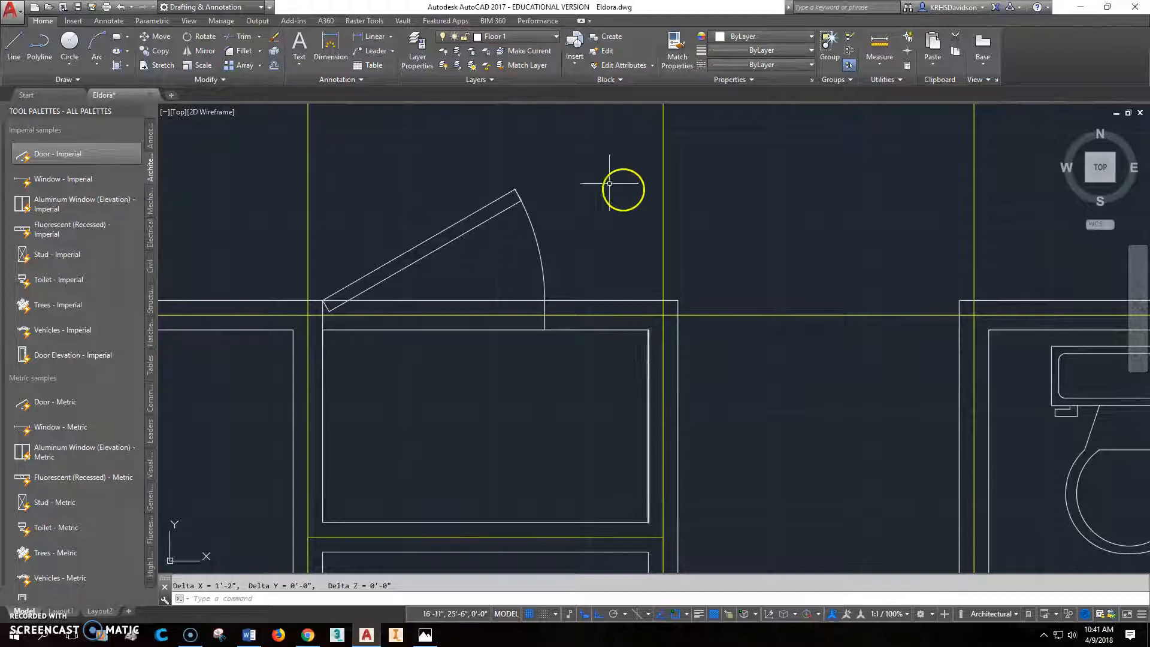
- Widen the stair closet door toward the right, leaving about 8 inches between its right jamb and the closet's right inner wall
click(455, 238)
click(546, 301)
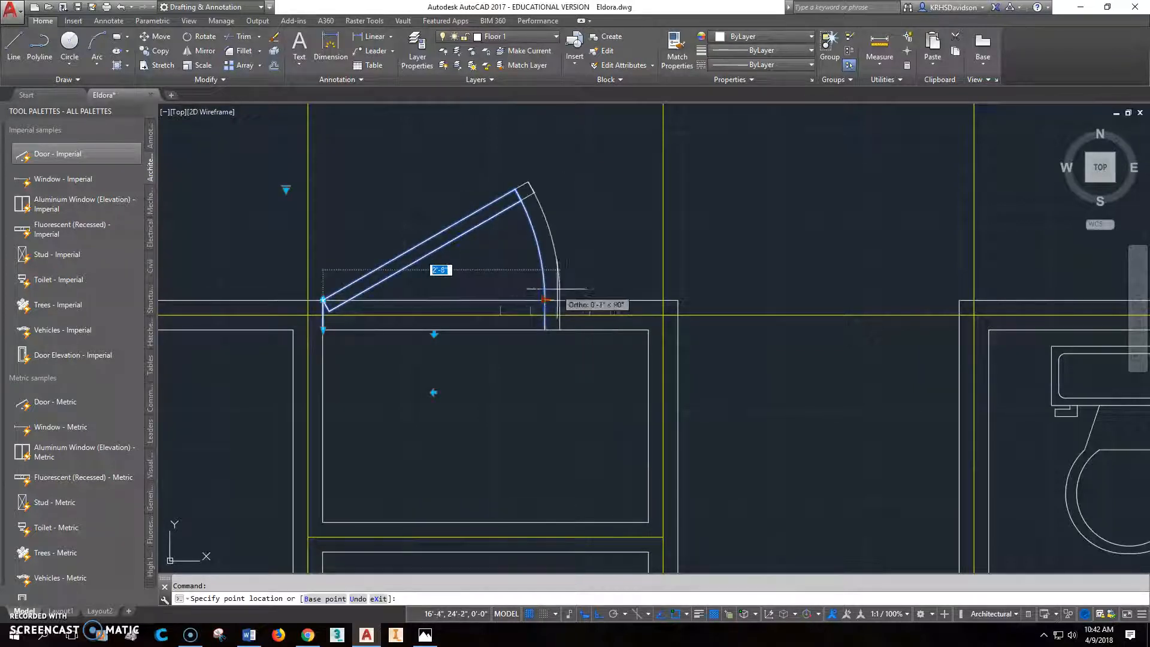
click(584, 288)
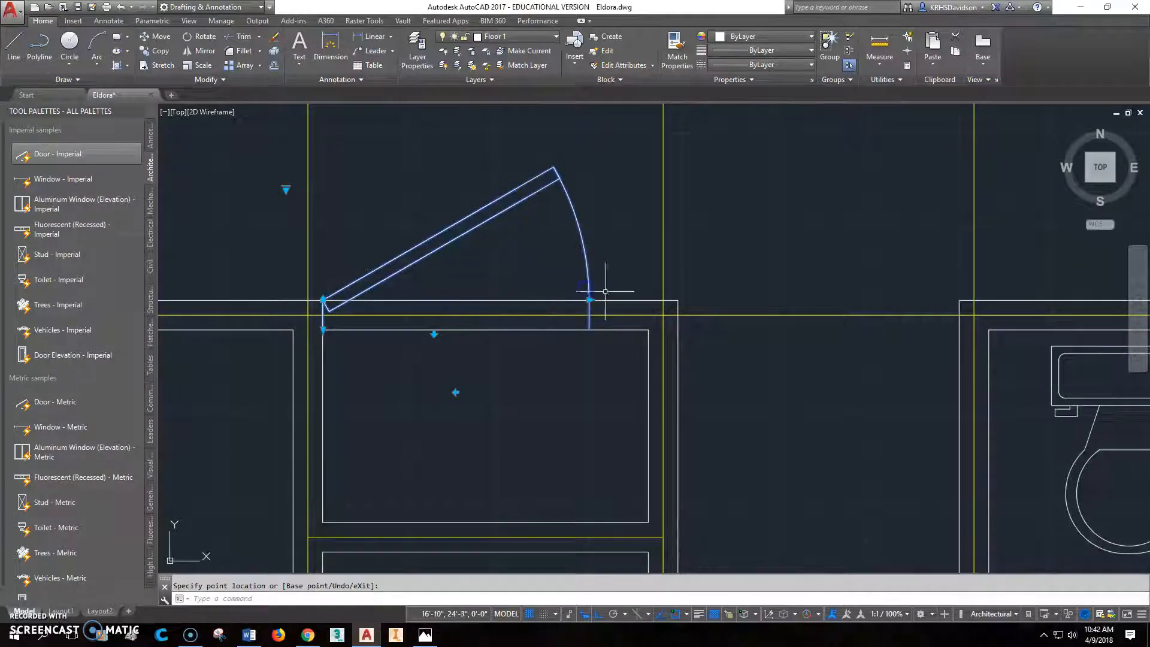
key(Escape)
- Measure the remaining gap between the widened door's right jamb and the closet's upper-right inner corner
text(dist)
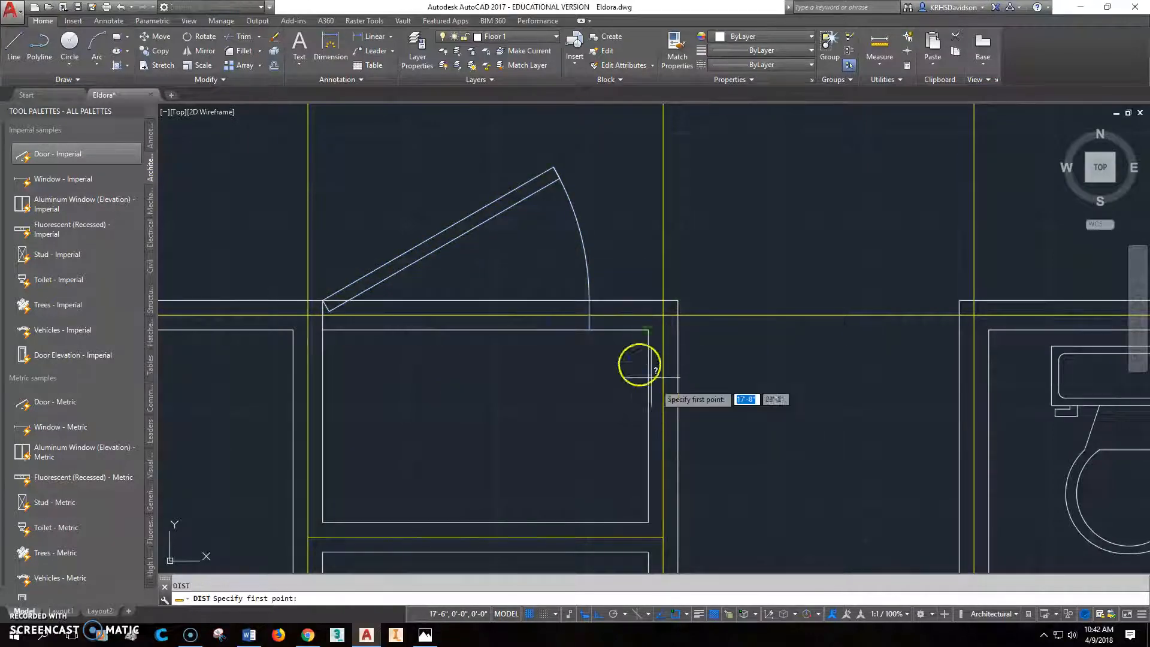
key(Return)
click(589, 329)
click(634, 327)
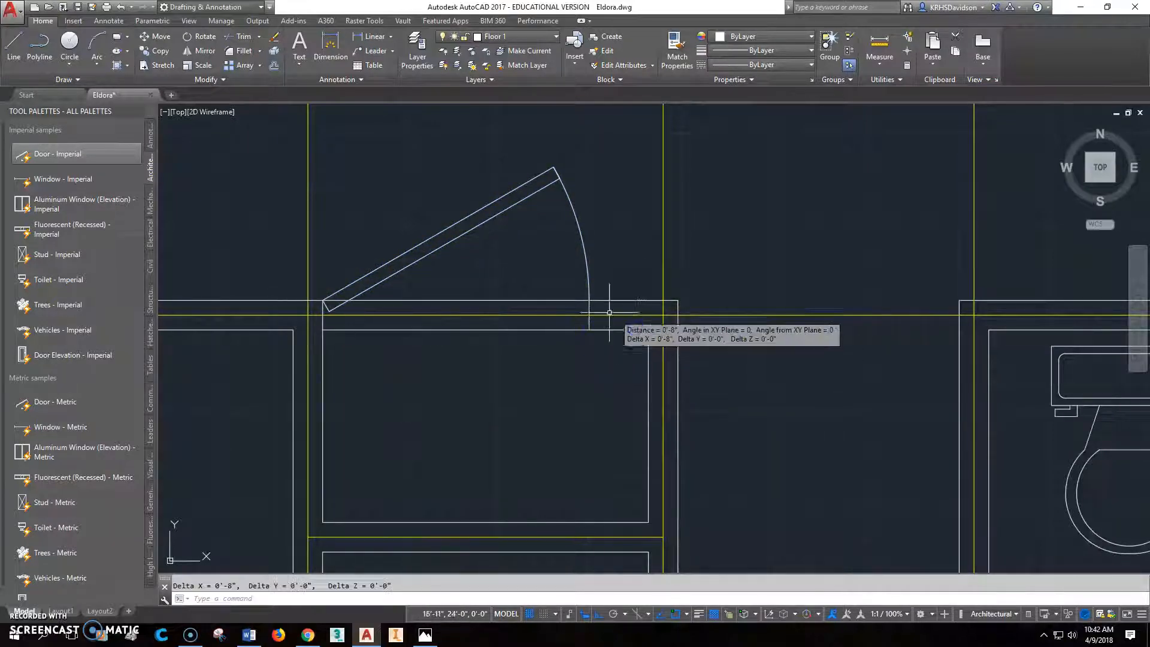
- Move the stair closet door 4 inches to the right to centre it in the closet wall
text(m)
key(Return)
click(454, 239)
right_click(472, 246)
click(472, 255)
text(4)
key(Return)
- Trim the inner and outer wall lines between the stair closet door's jambs and save the drawing
click(241, 36)
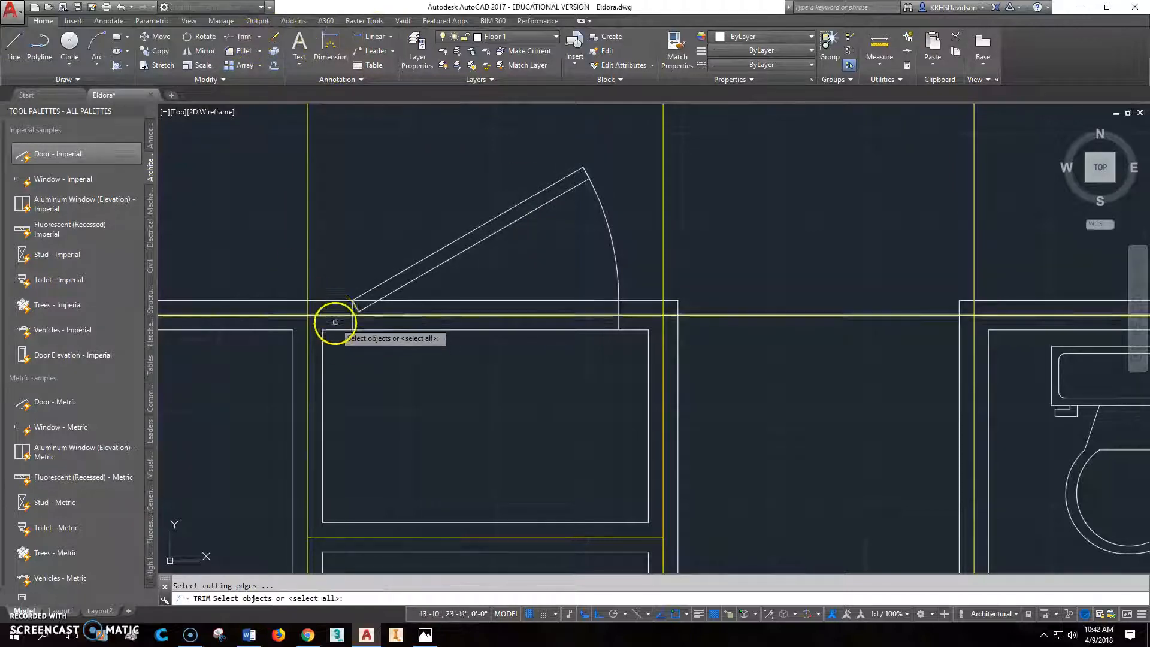
click(352, 317)
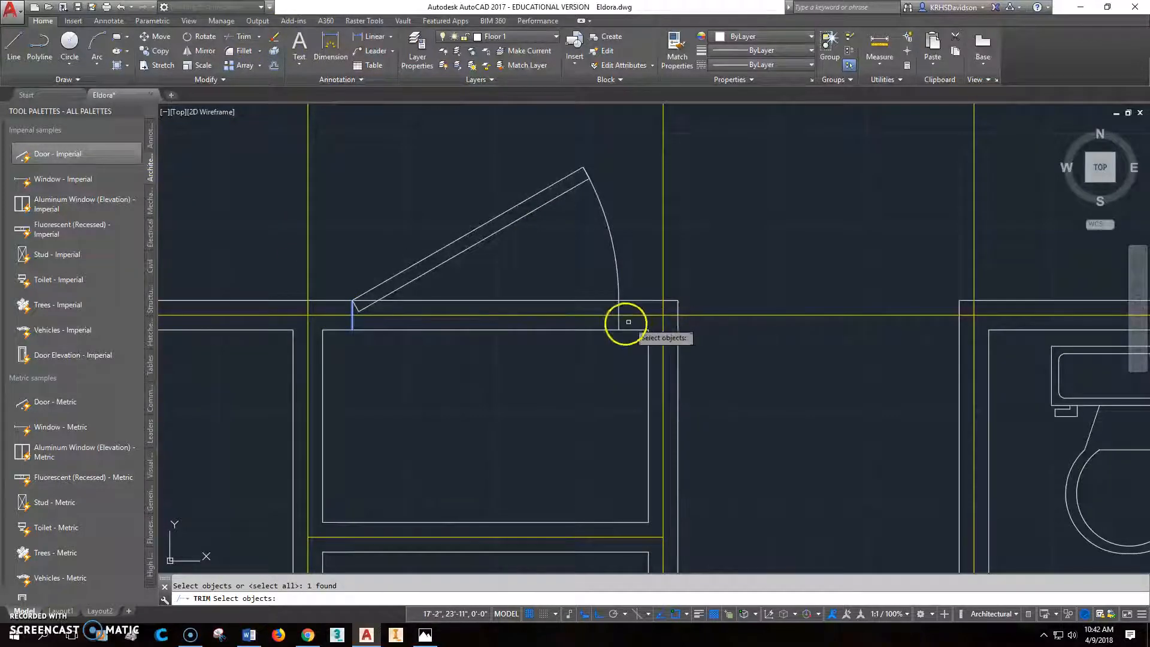
key(Return)
click(604, 328)
click(592, 301)
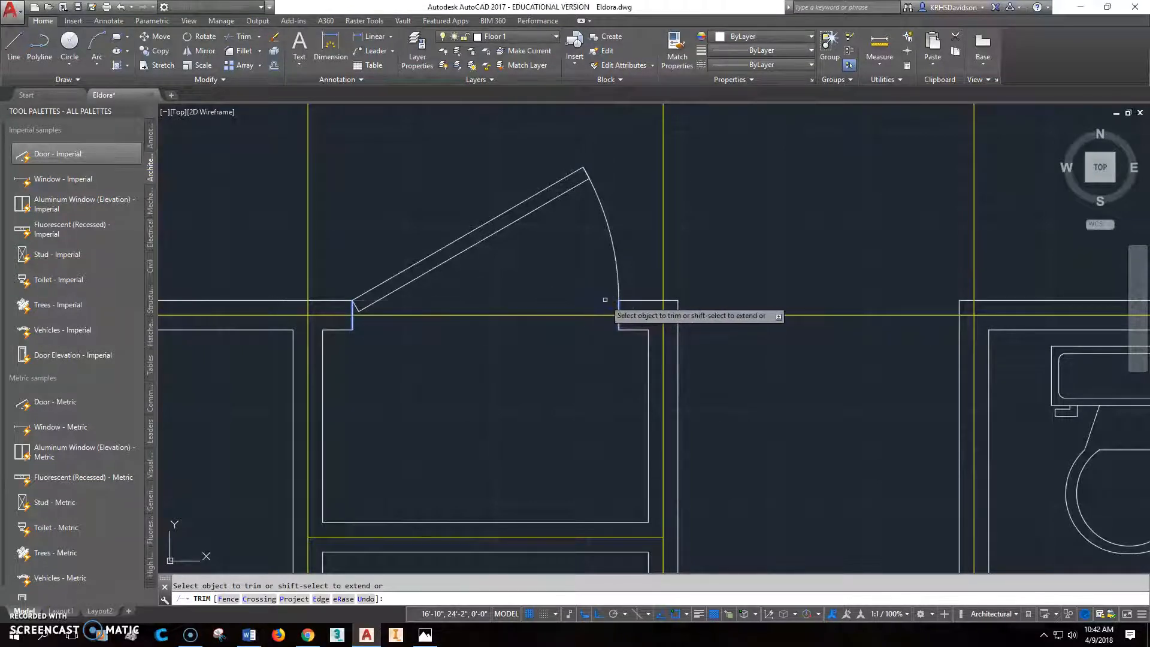
key(Escape)
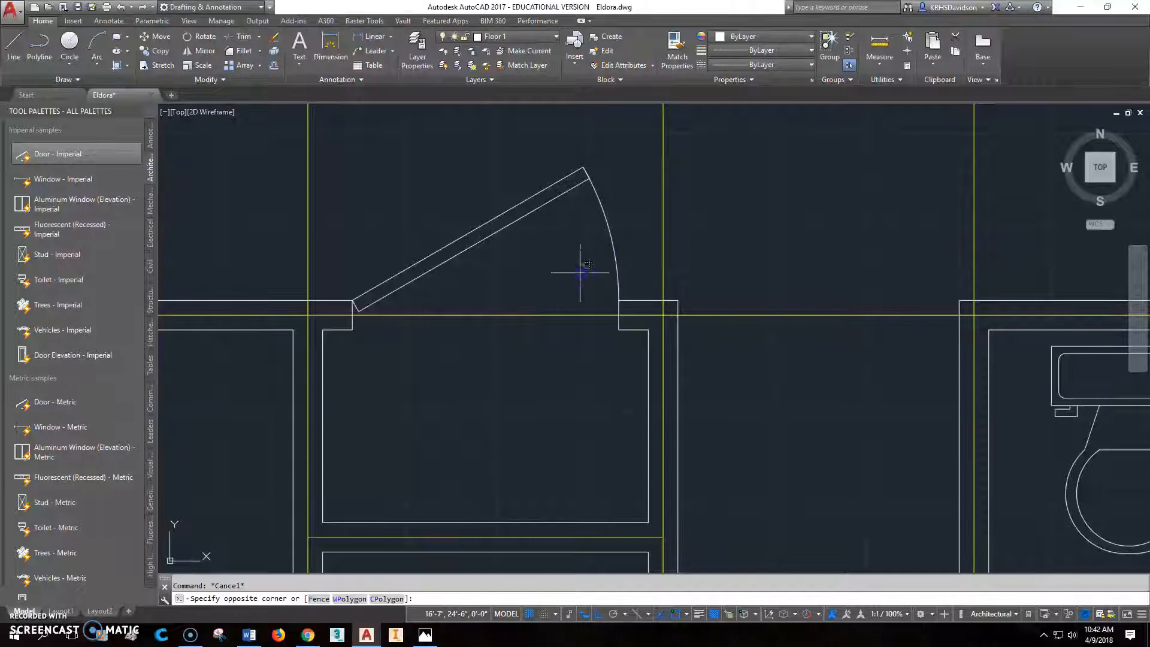
key(Escape)
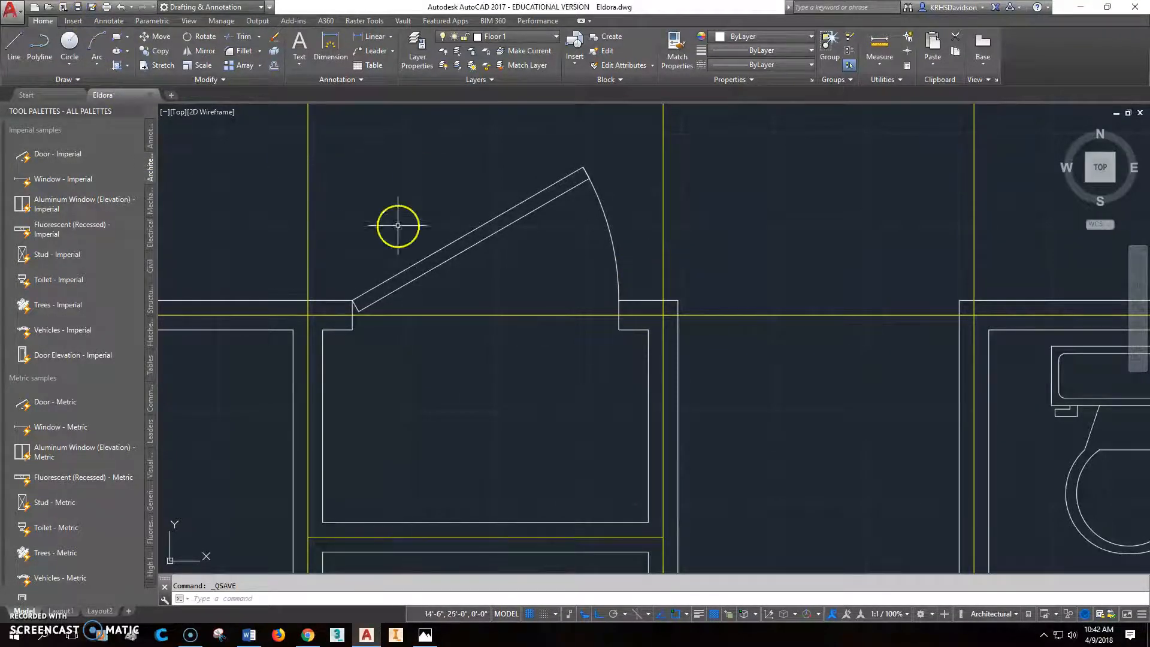
- Check the bathroom door's placement on the Eldora reference plan in Photos, and return to AutoCAD
scroll(686, 370, down, 4)
middle_drag(756, 411, 685, 258)
scroll(674, 275, down, 2)
middle_drag(737, 299, 643, 311)
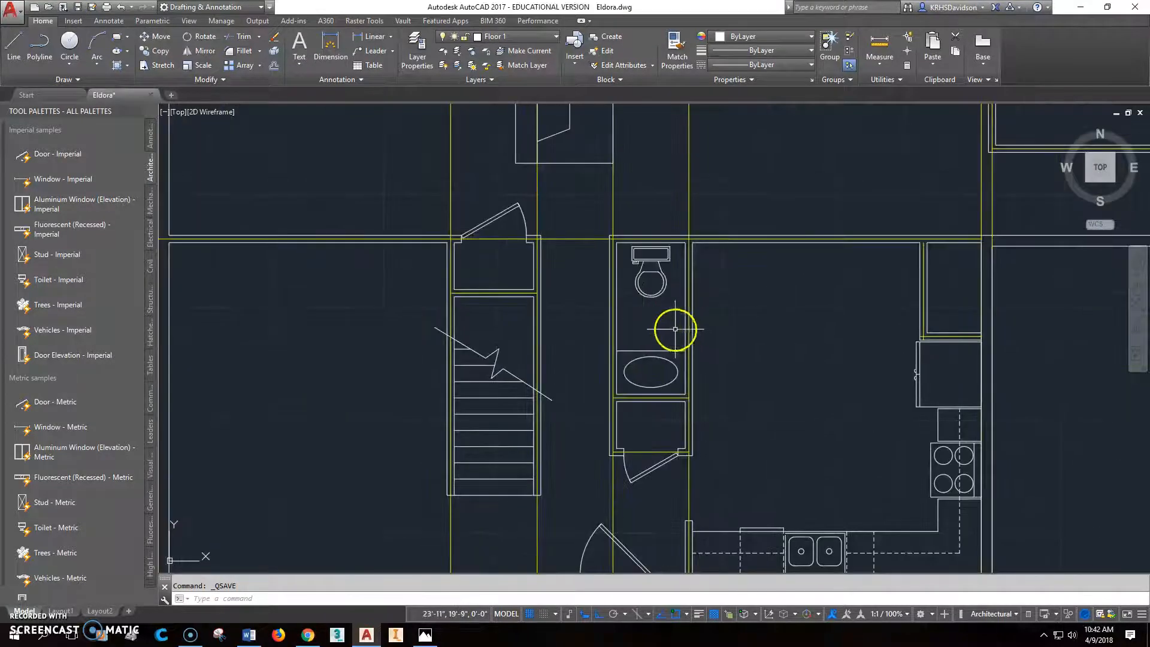
scroll(675, 329, up, 2)
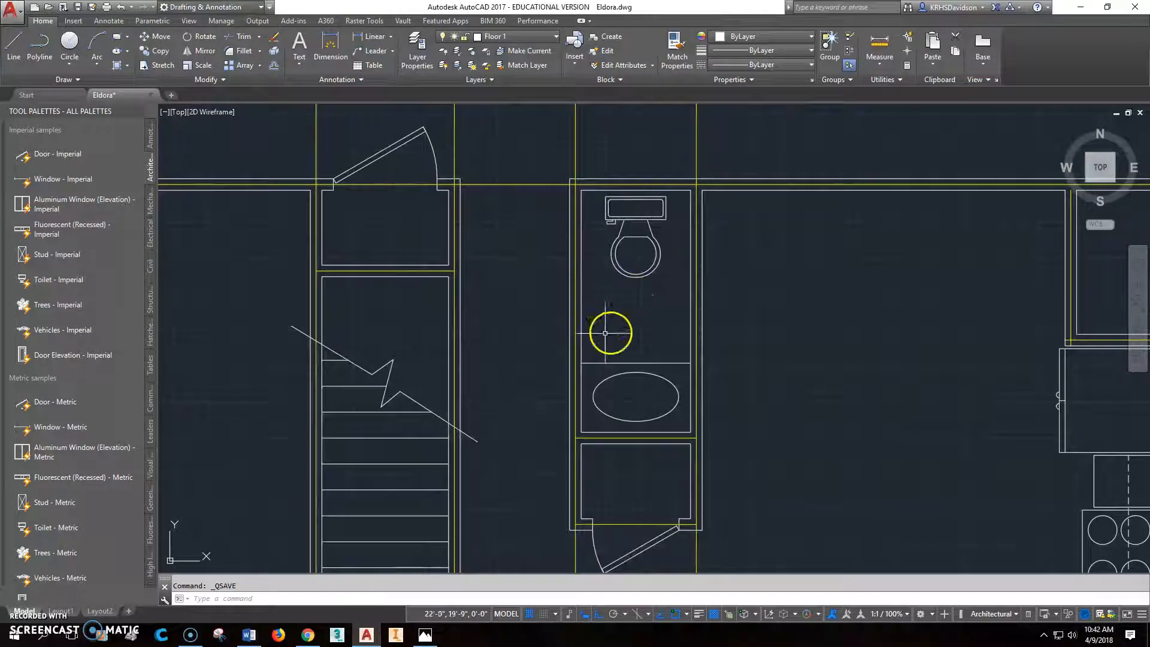
click(425, 636)
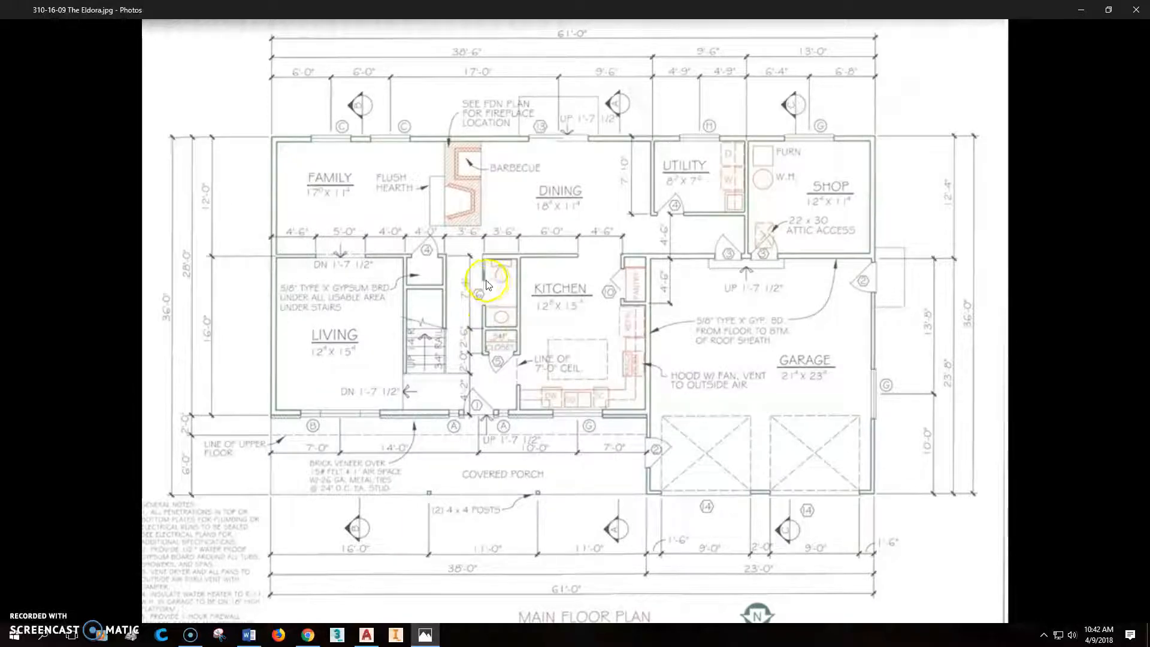
mouse_move(424, 635)
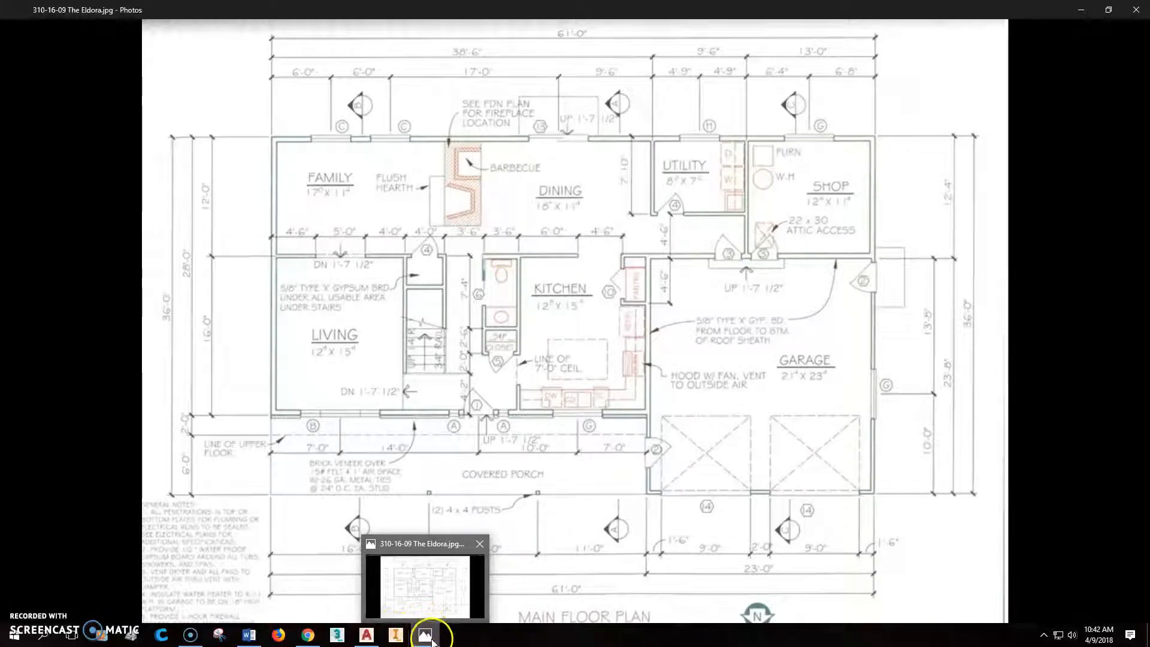
mouse_move(366, 637)
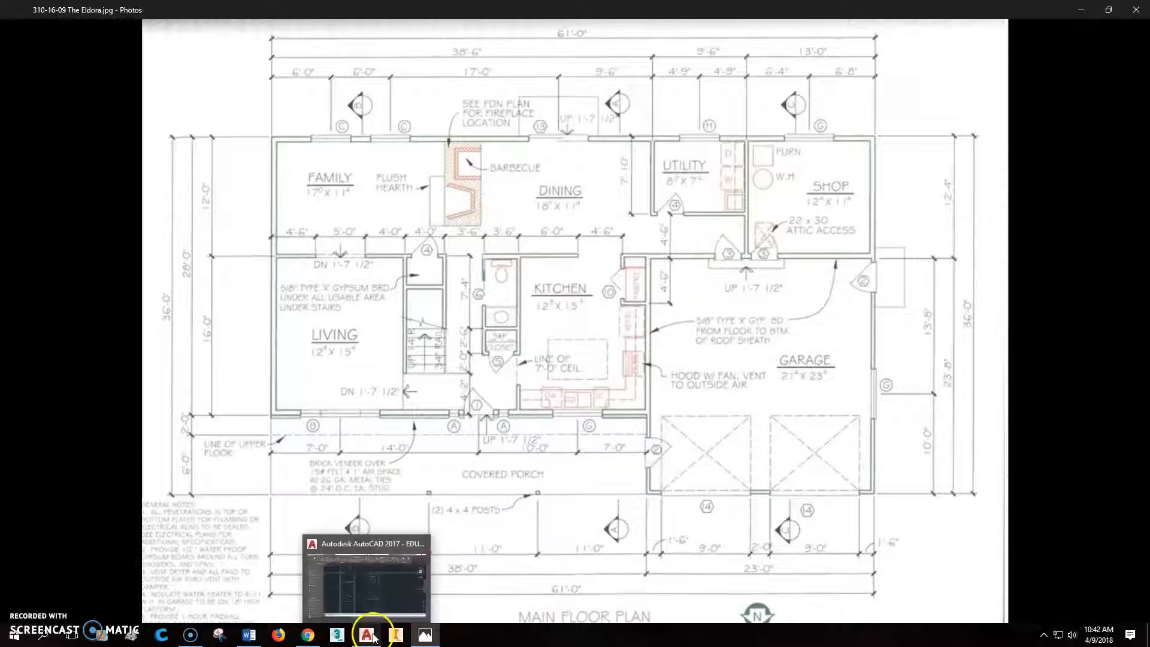
click(373, 639)
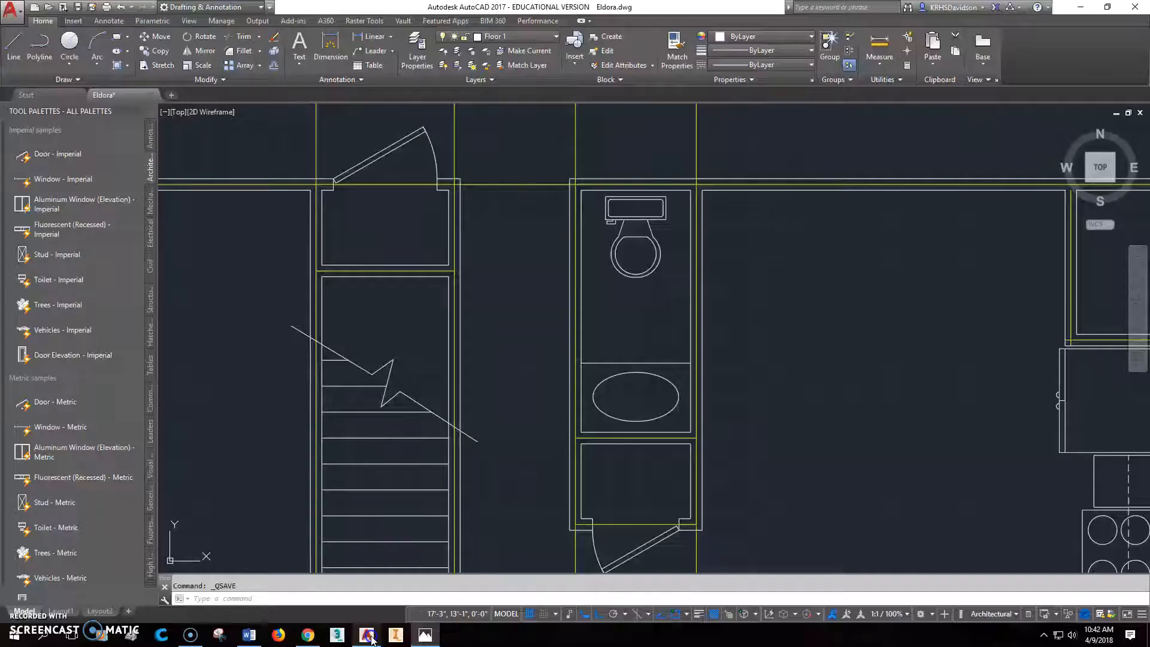
- Insert a Door - Imperial block on the outer line of the bathroom's left wall, just above the vanity
middle_drag(598, 362, 570, 369)
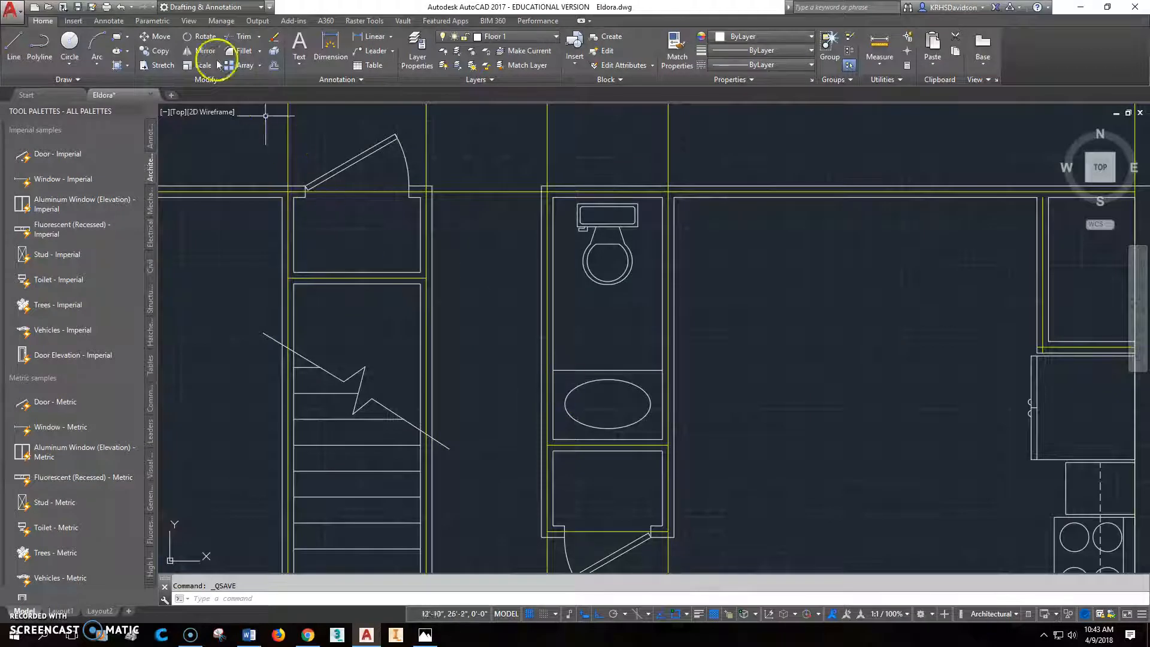
click(66, 153)
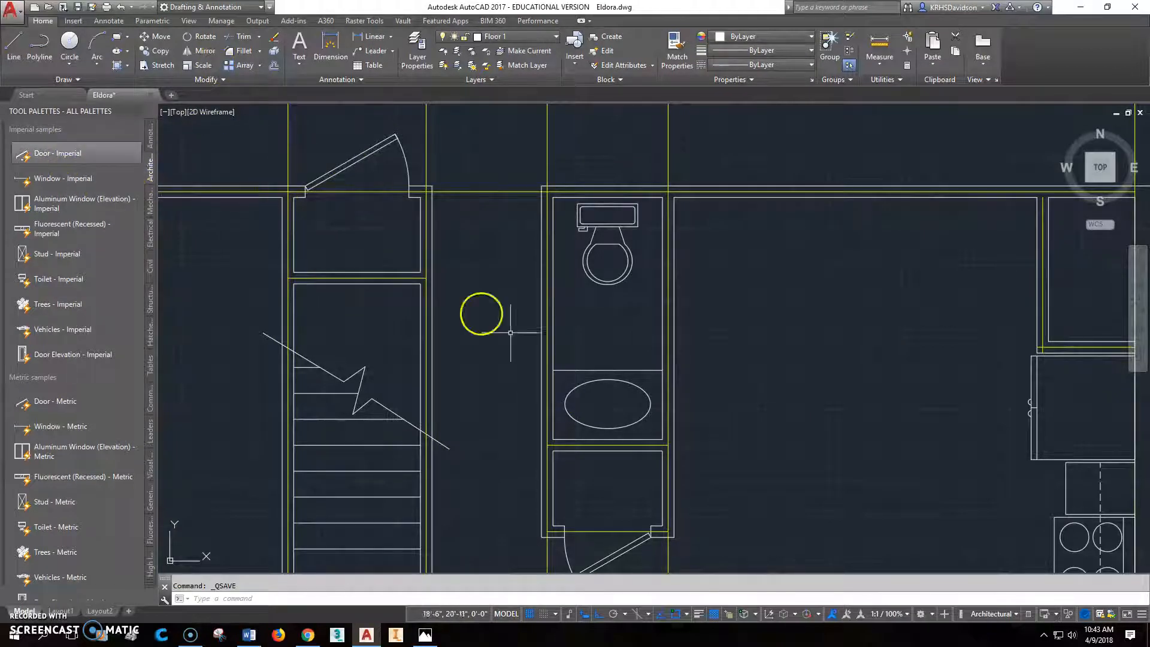
click(72, 150)
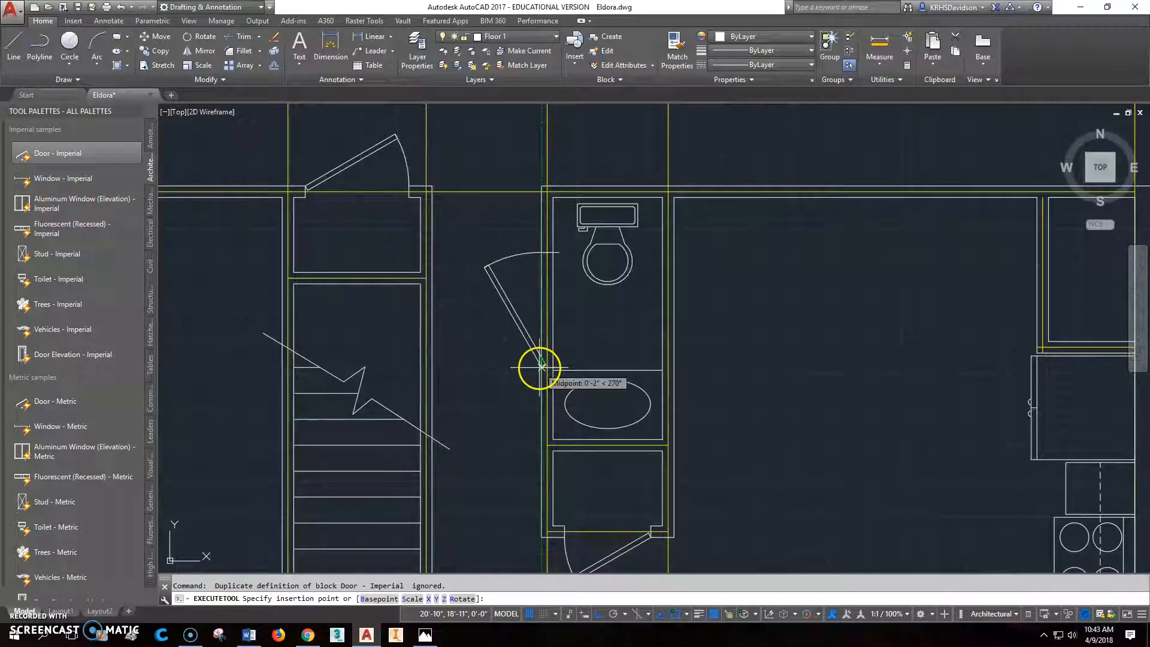
click(540, 366)
- Fit the bathroom door's jamb depth to the wall's inner line and flip the door to hinge on its upper jamb
scroll(572, 346, up, 4)
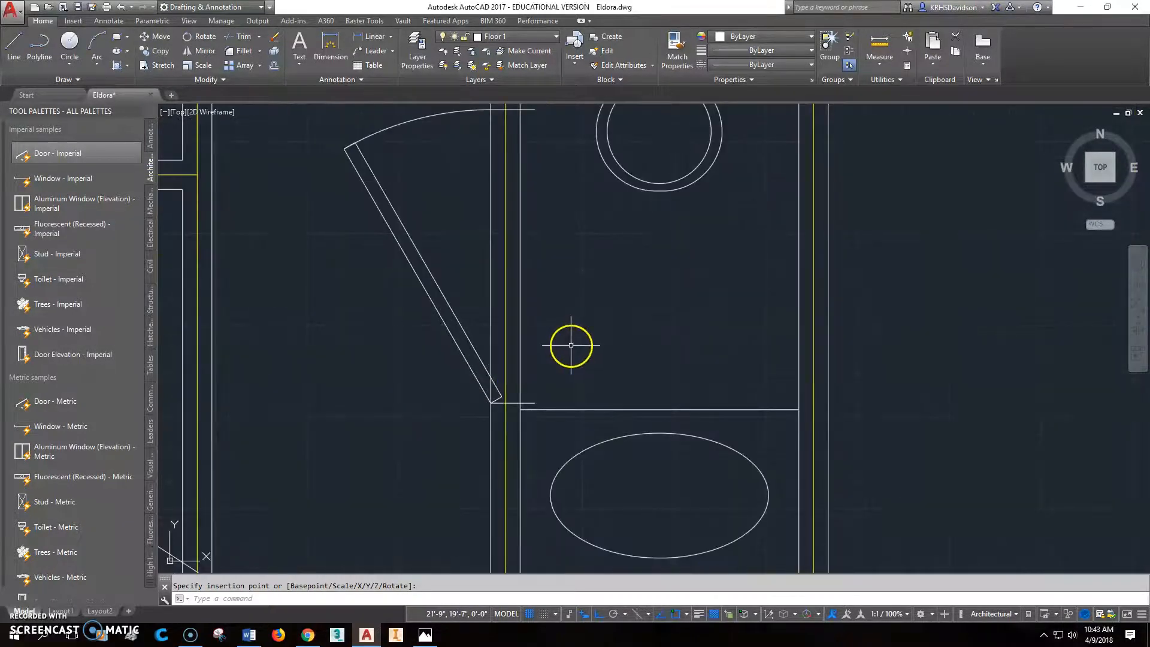
scroll(523, 389, down, 4)
scroll(522, 392, up, 8)
click(529, 393)
mouse_move(548, 394)
mouse_down()
mouse_move(503, 393)
mouse_move(561, 399)
mouse_up()
scroll(561, 399, down, 5)
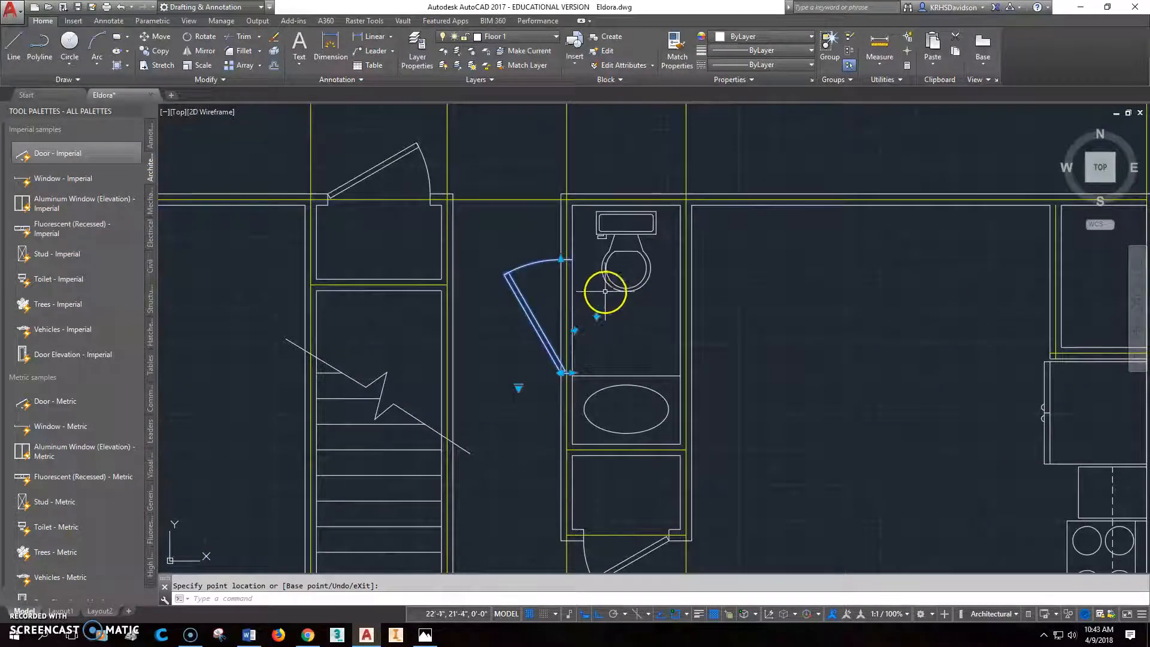
click(597, 316)
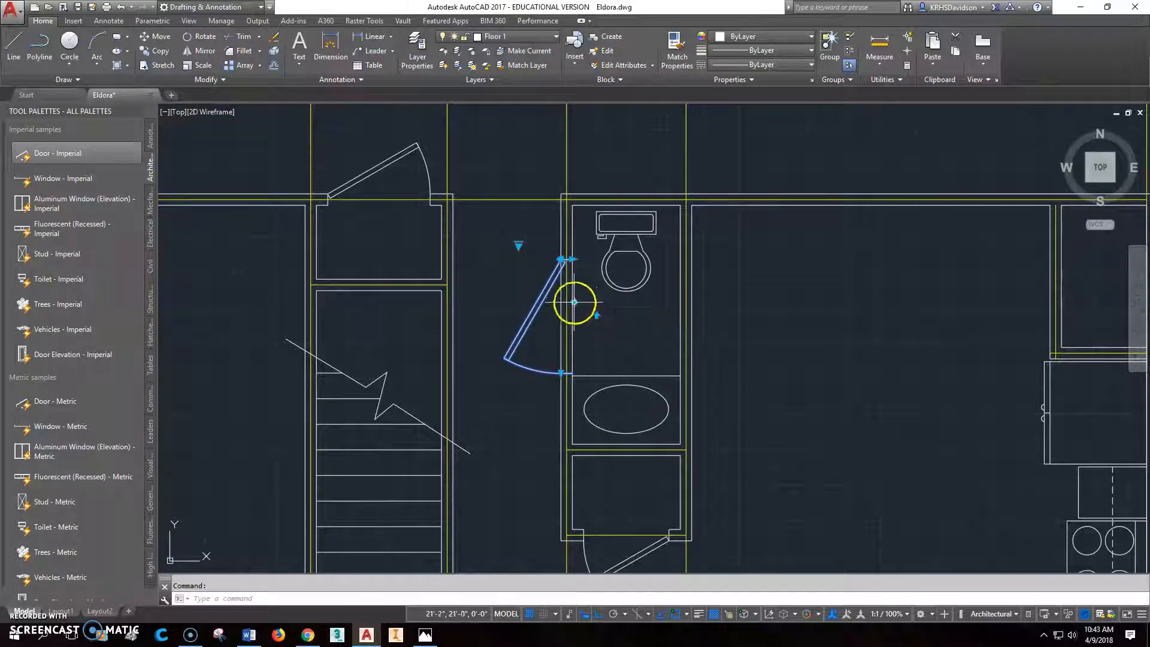
- Reduce the bathroom door's width to about 2'-4" by pulling its lower jamb up along the wall
scroll(561, 378, up, 10)
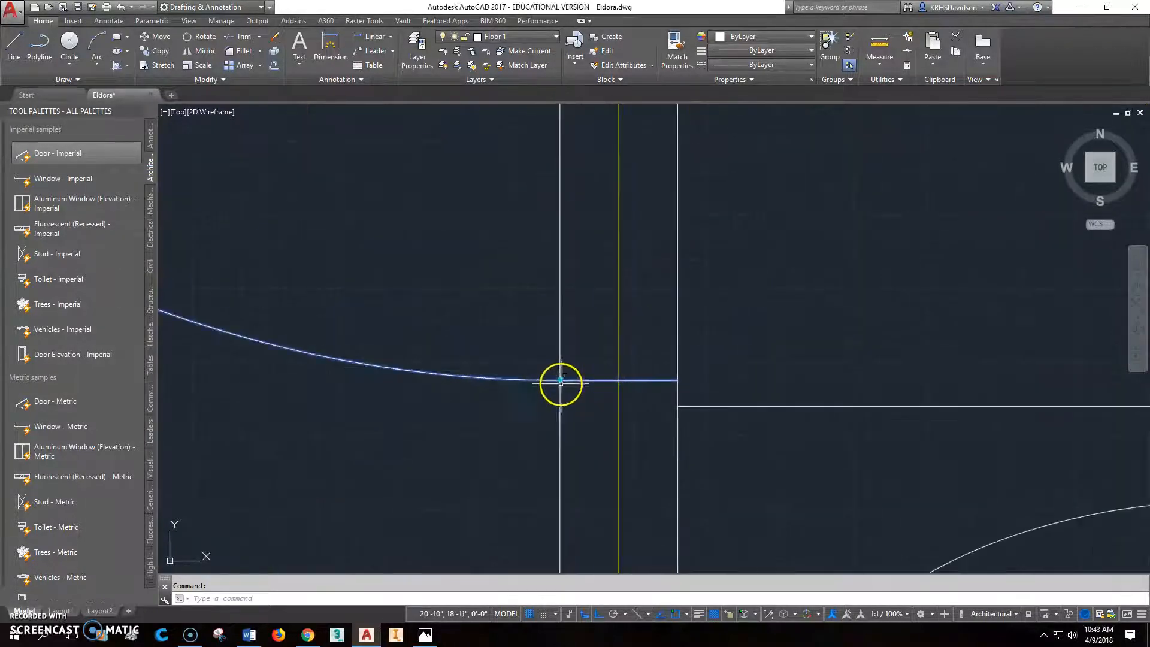
click(561, 380)
middle_drag(554, 288, 526, 546)
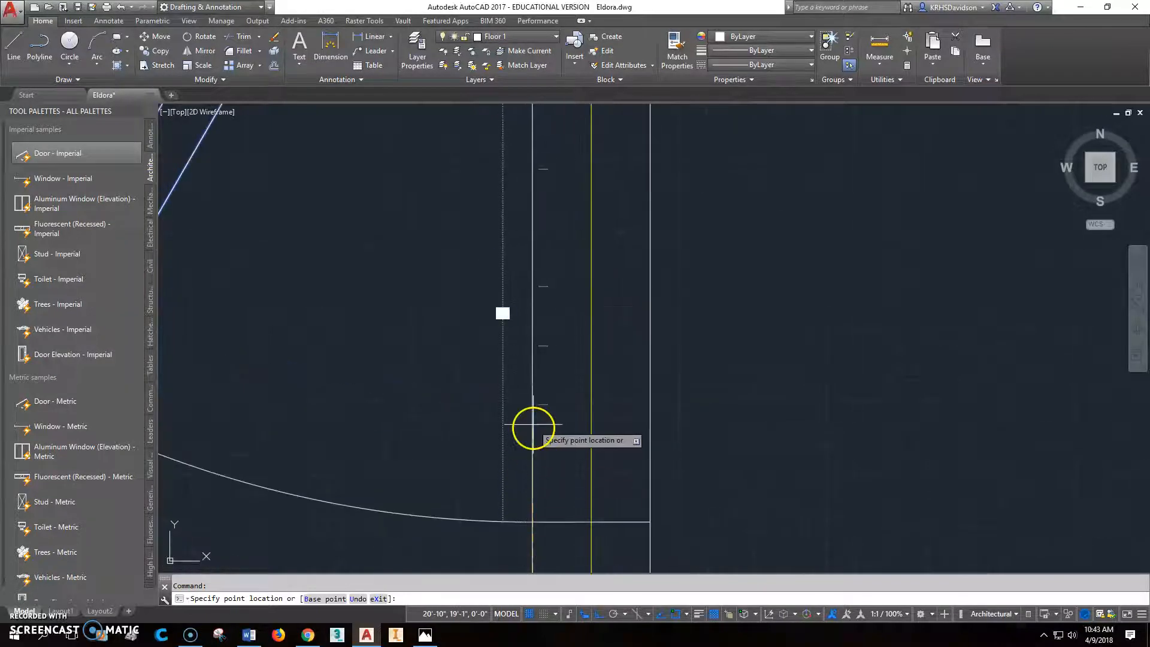
click(527, 297)
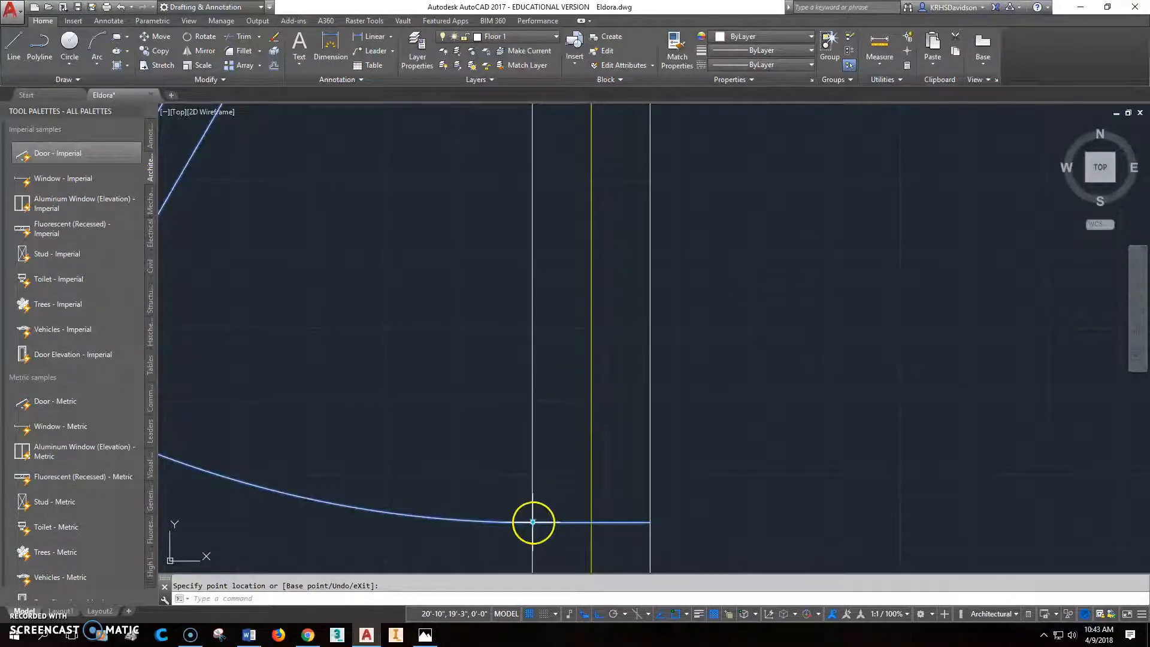
click(533, 521)
click(499, 270)
scroll(508, 282, down, 5)
middle_drag(578, 293, 596, 410)
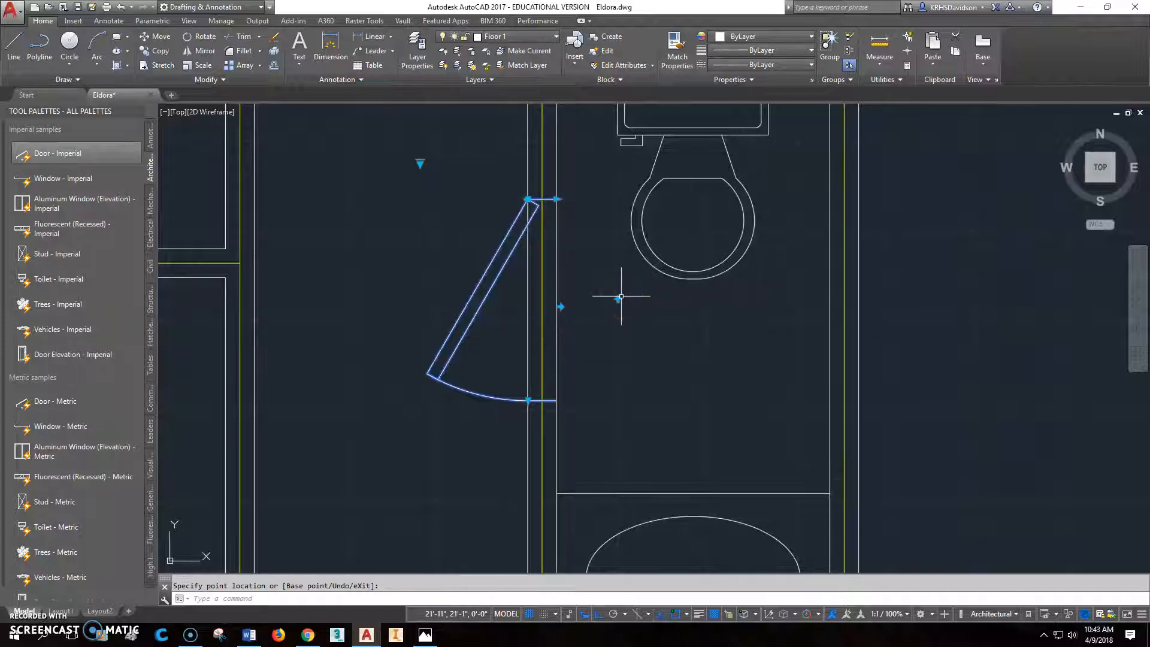
scroll(614, 289, up, 1)
scroll(606, 267, down, 5)
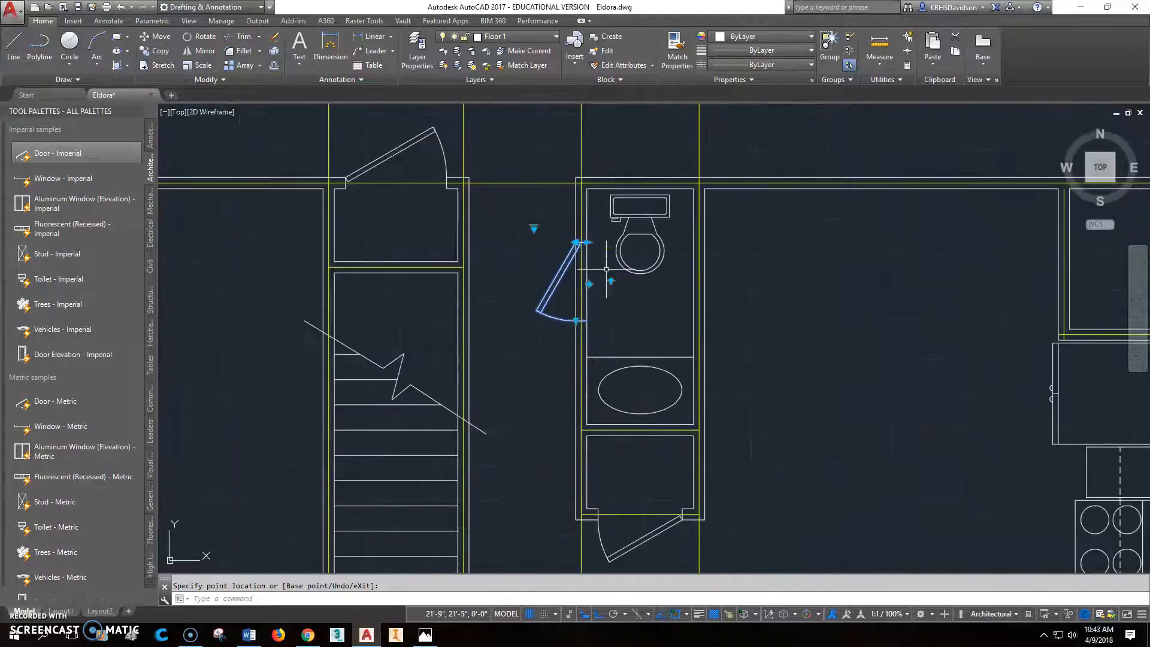
scroll(597, 275, up, 4)
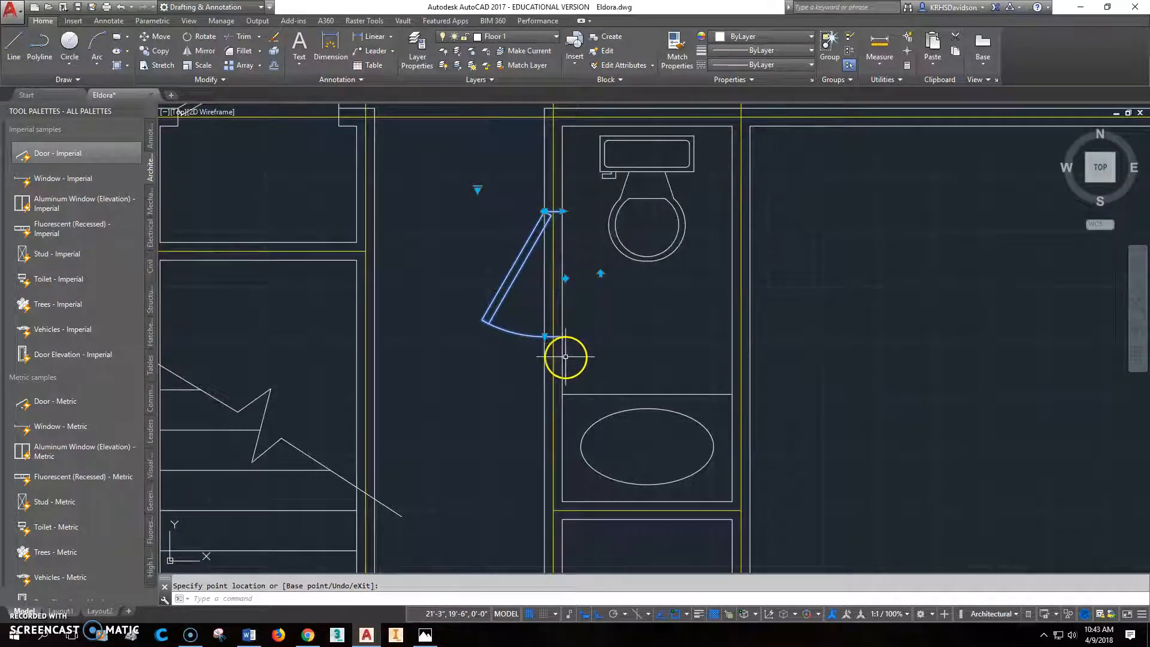
- Move the bathroom door down along the wall so its lower jamb lines up with the vanity's front edge
key(Escape)
click(155, 36)
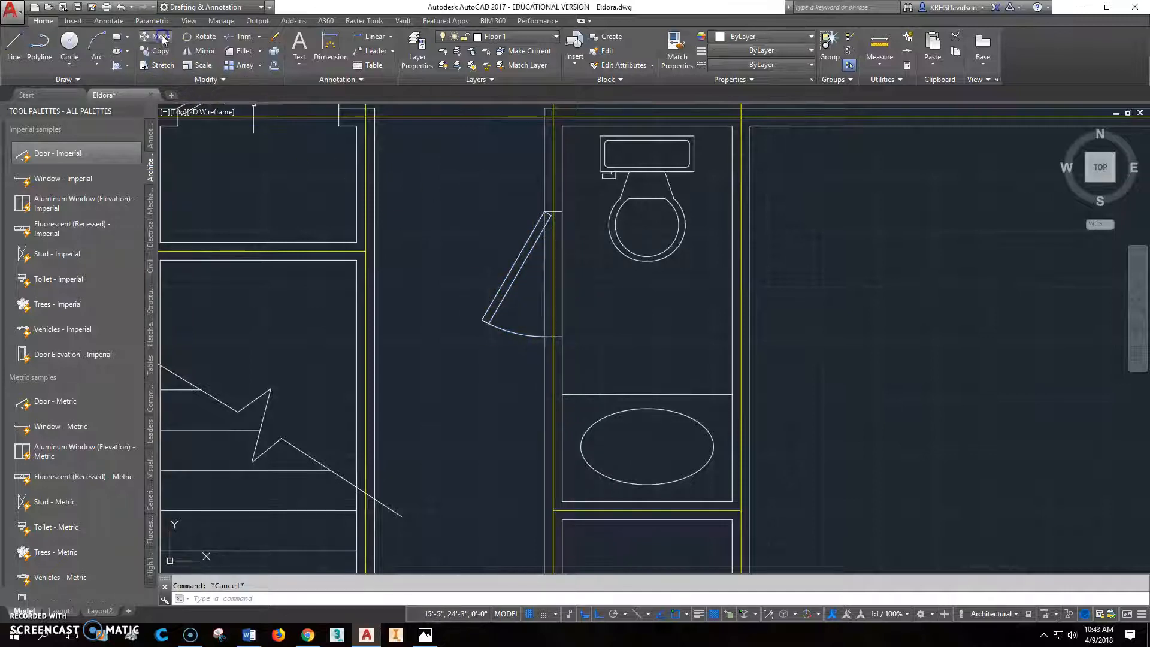
click(535, 336)
key(Return)
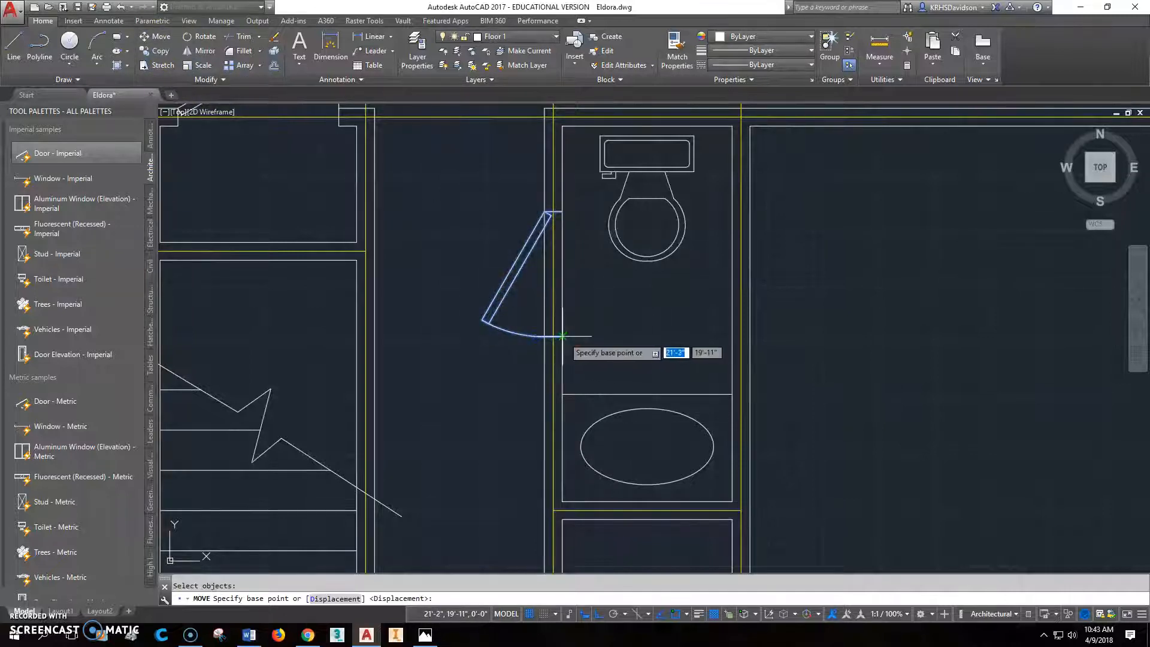
click(563, 337)
click(562, 392)
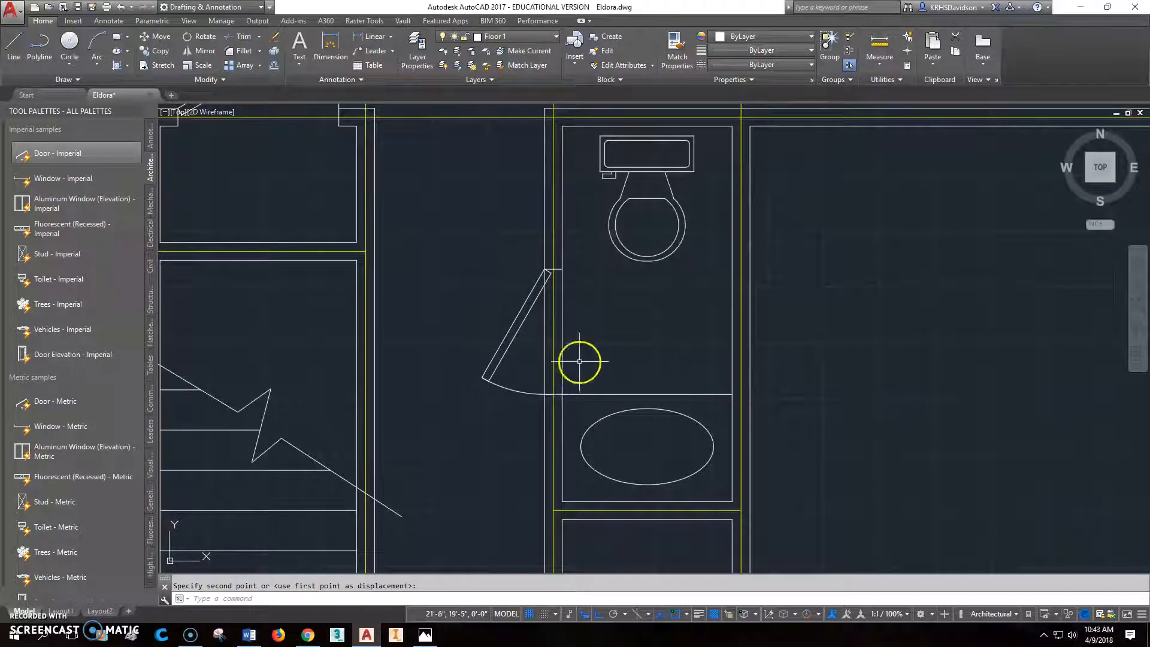
- Move the bathroom door 4" up along the wall, away from the vanity
click(531, 399)
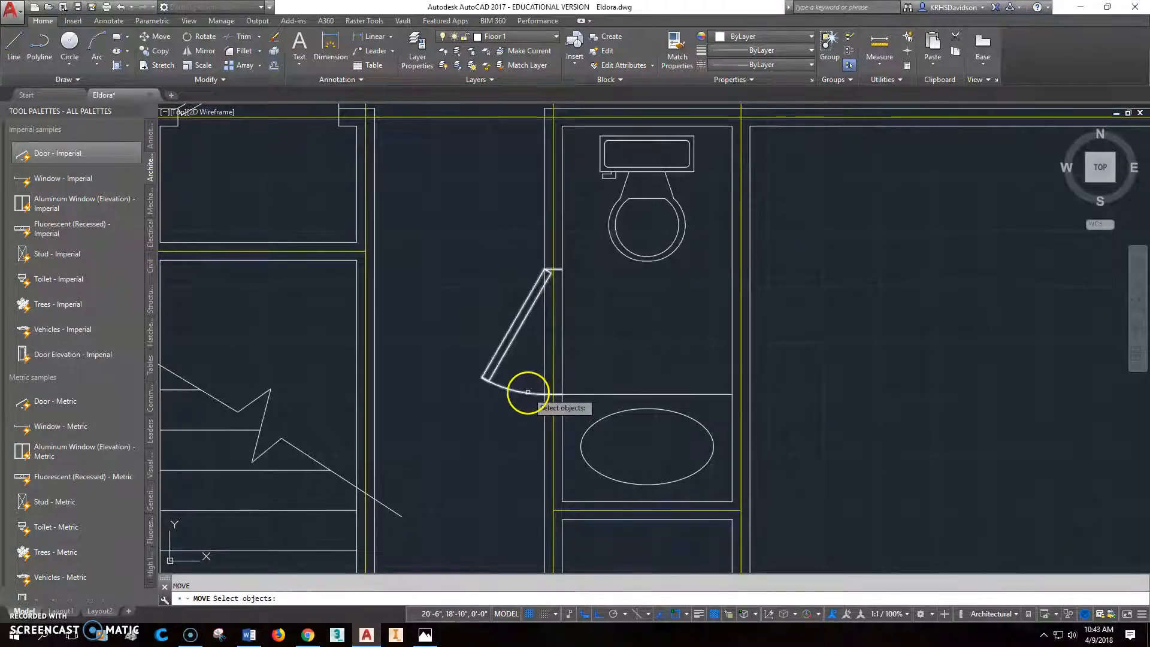
key(Return)
click(700, 329)
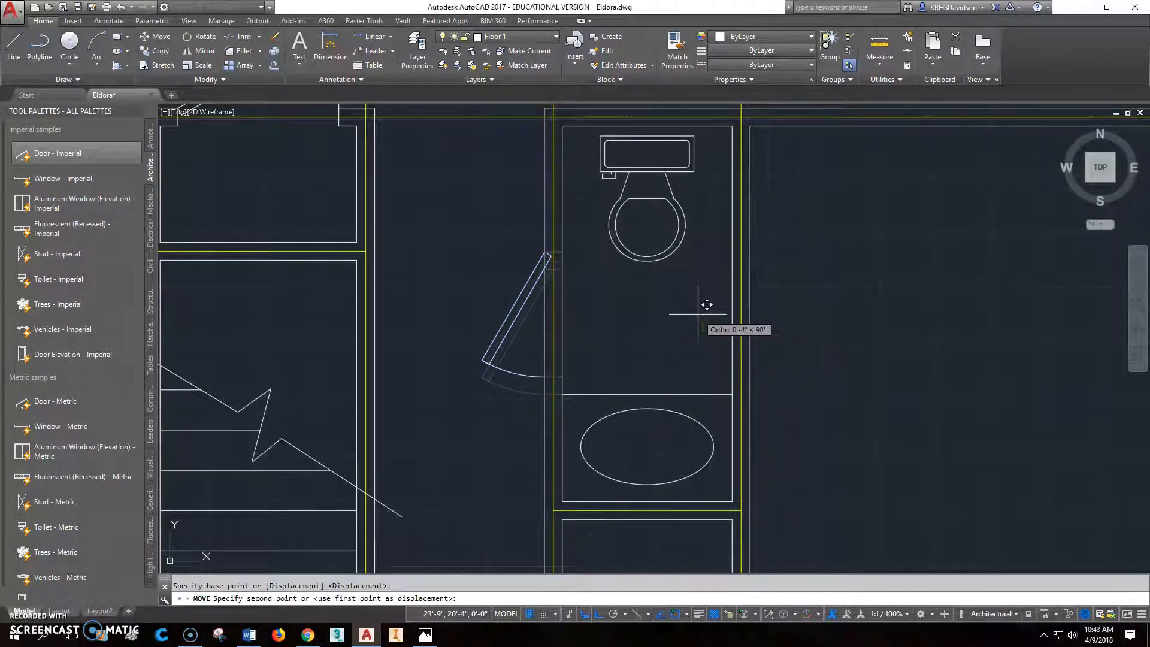
text(4)
key(Return)
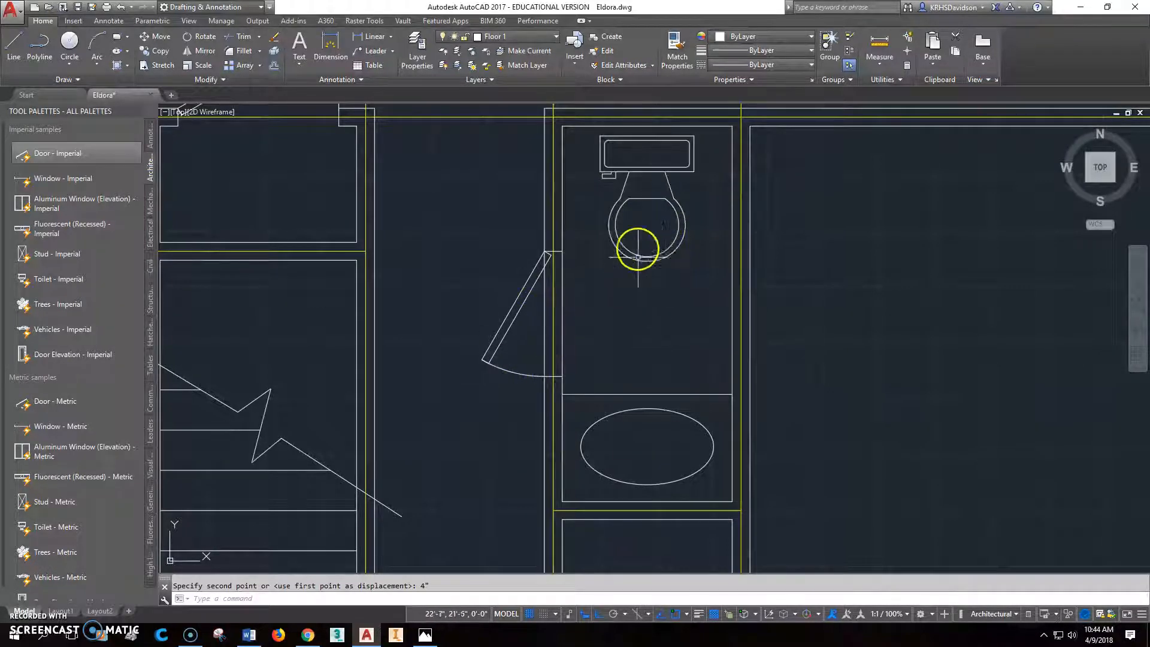
- Flip the bathroom door to hinge on its lower jamb and open its leaf to 45°
click(525, 375)
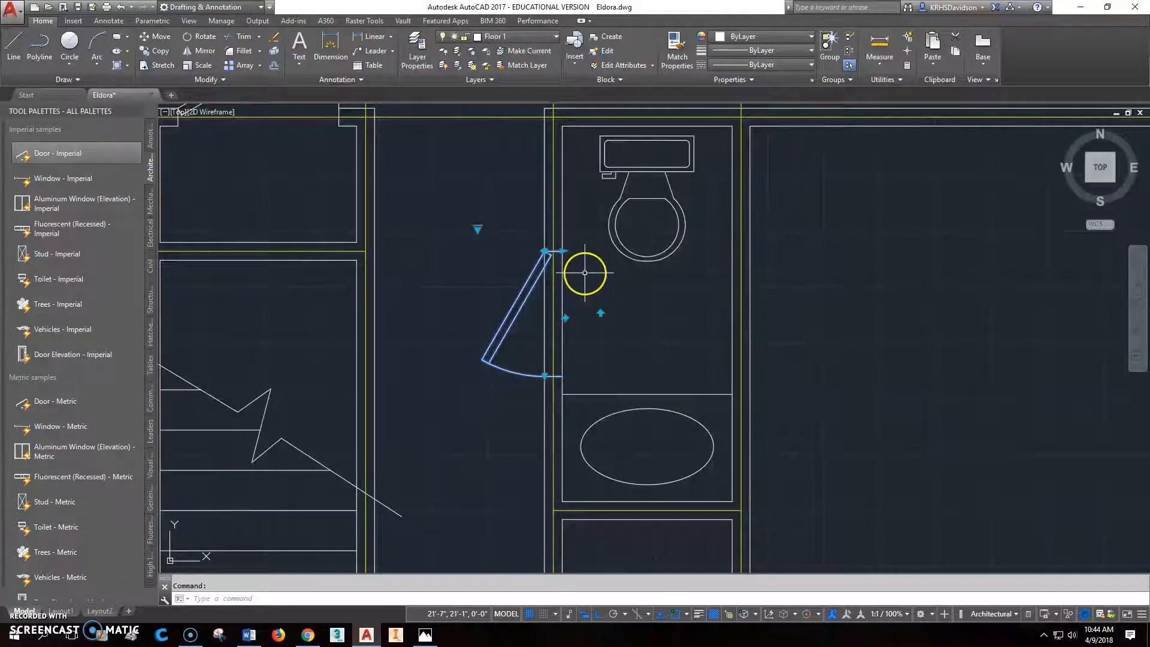
click(600, 313)
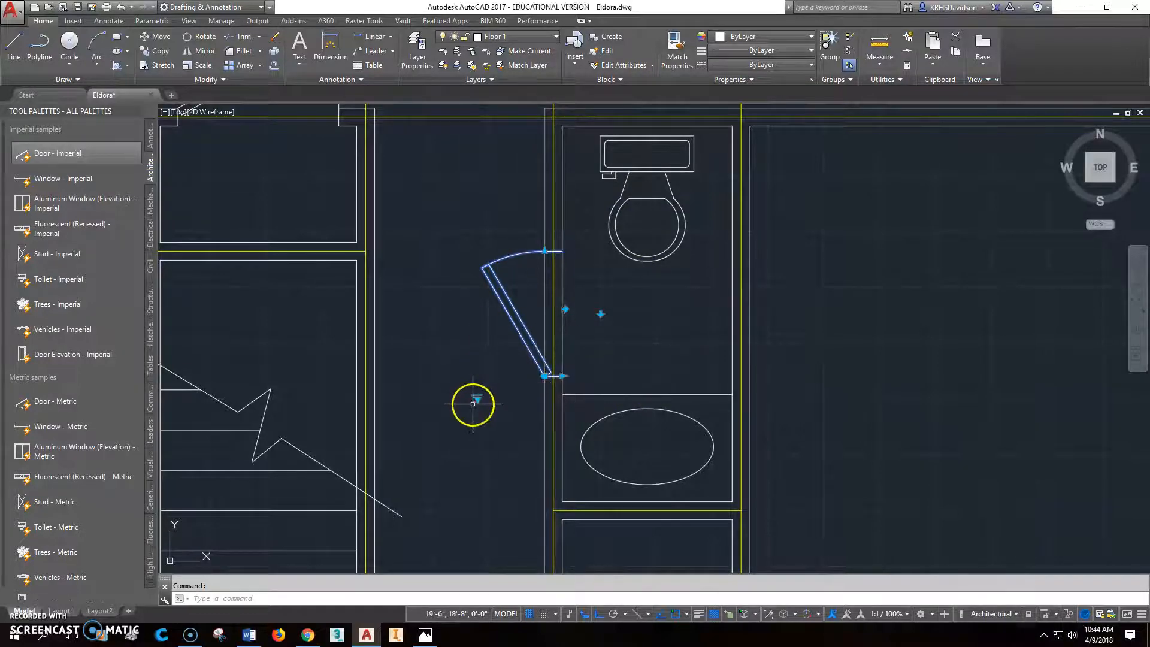
mouse_move(476, 400)
click(508, 420)
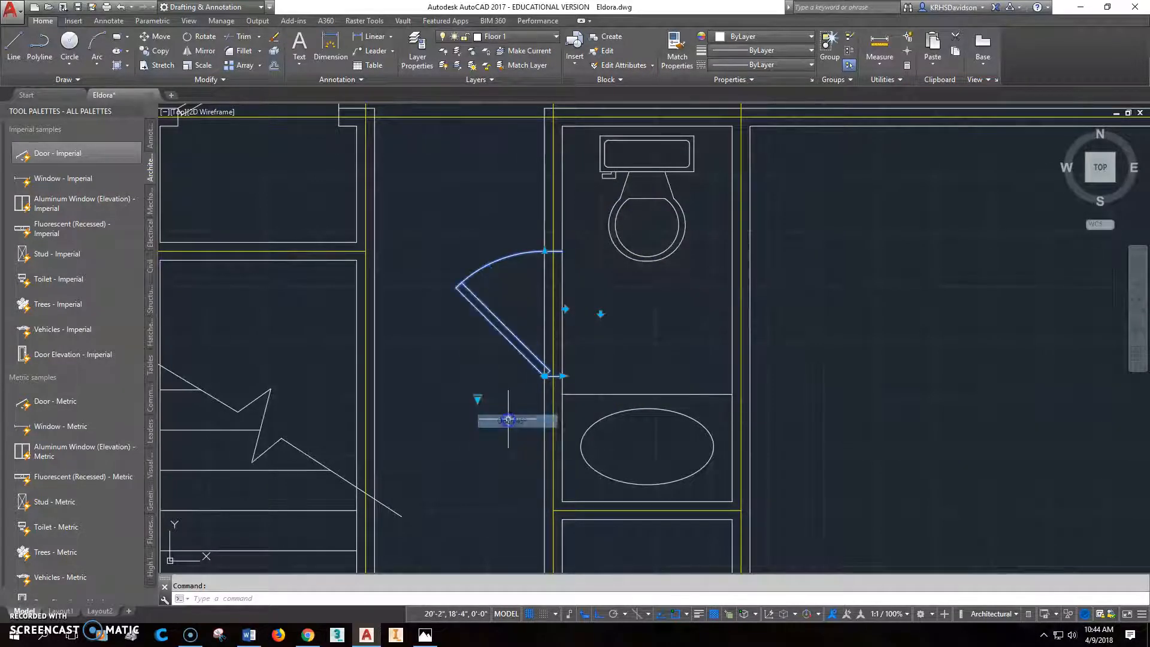
scroll(724, 330, down, 2)
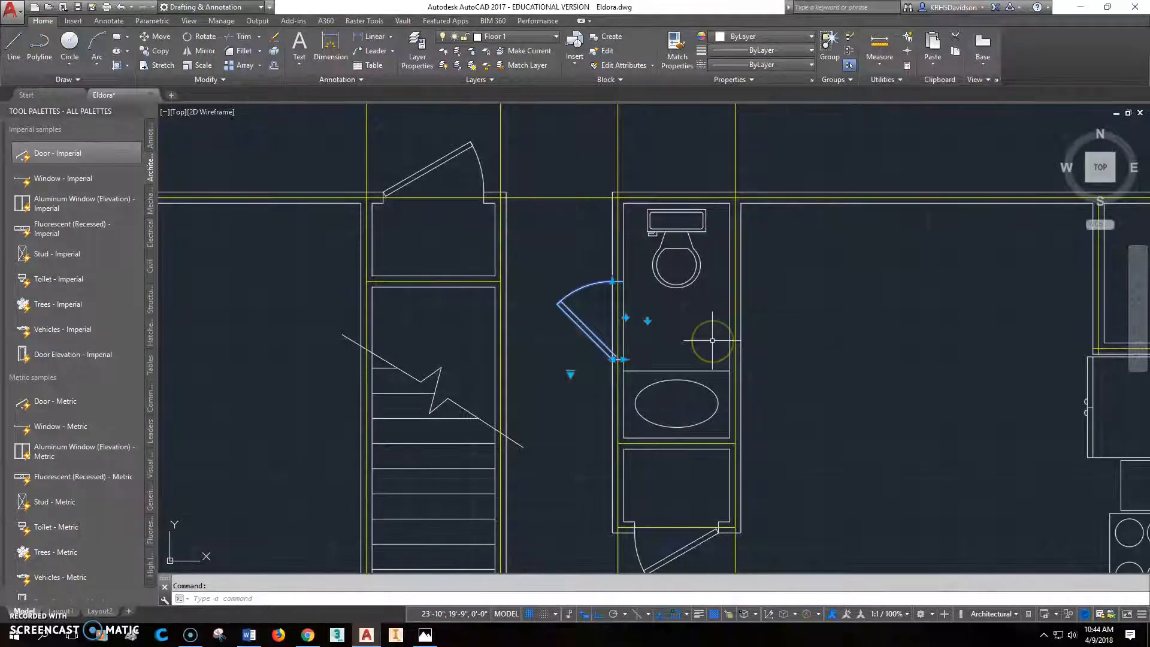
scroll(598, 317, up, 2)
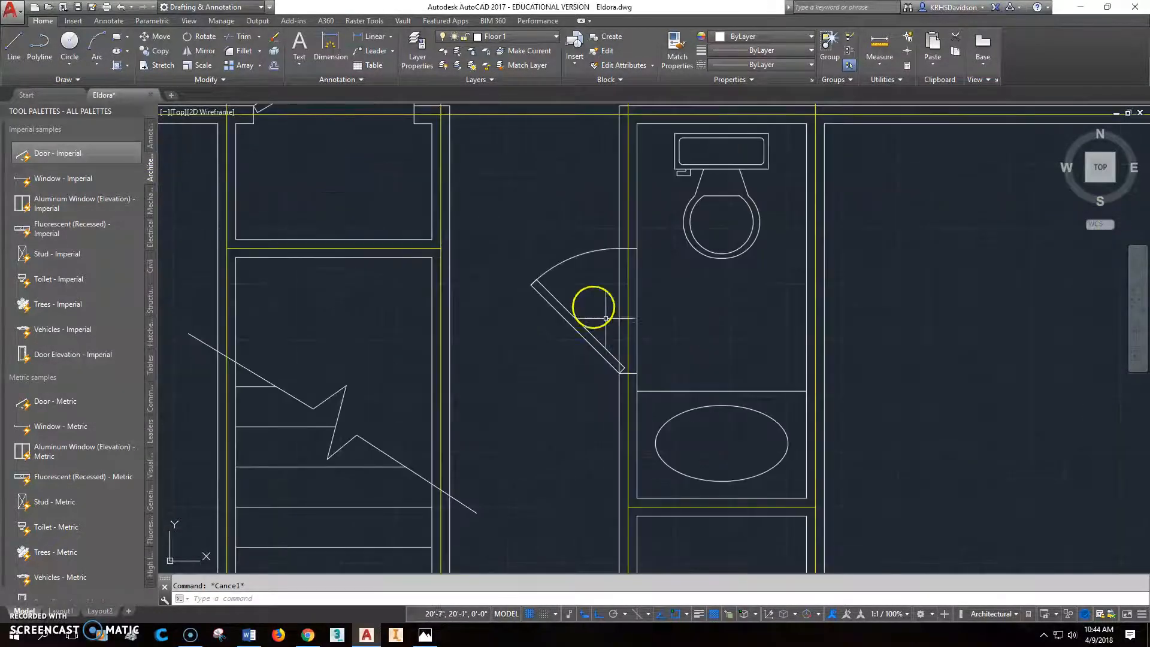
- Trim the wall lines out of the bathroom door opening, using the door's jambs as cutting edges
click(244, 40)
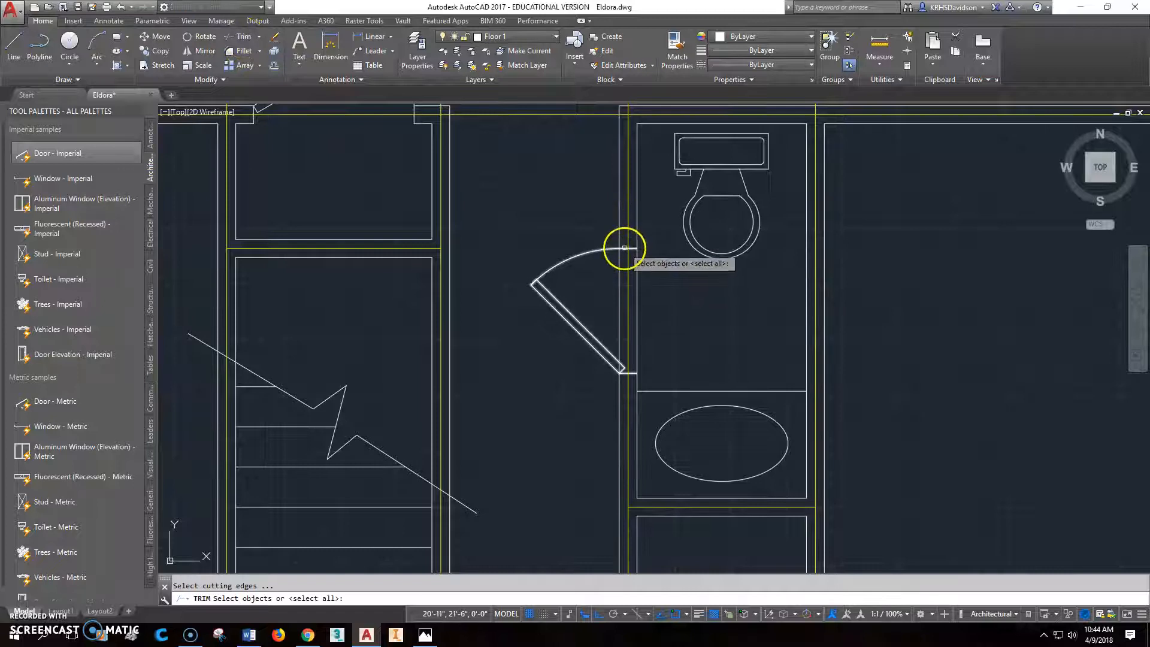
click(627, 248)
key(Return)
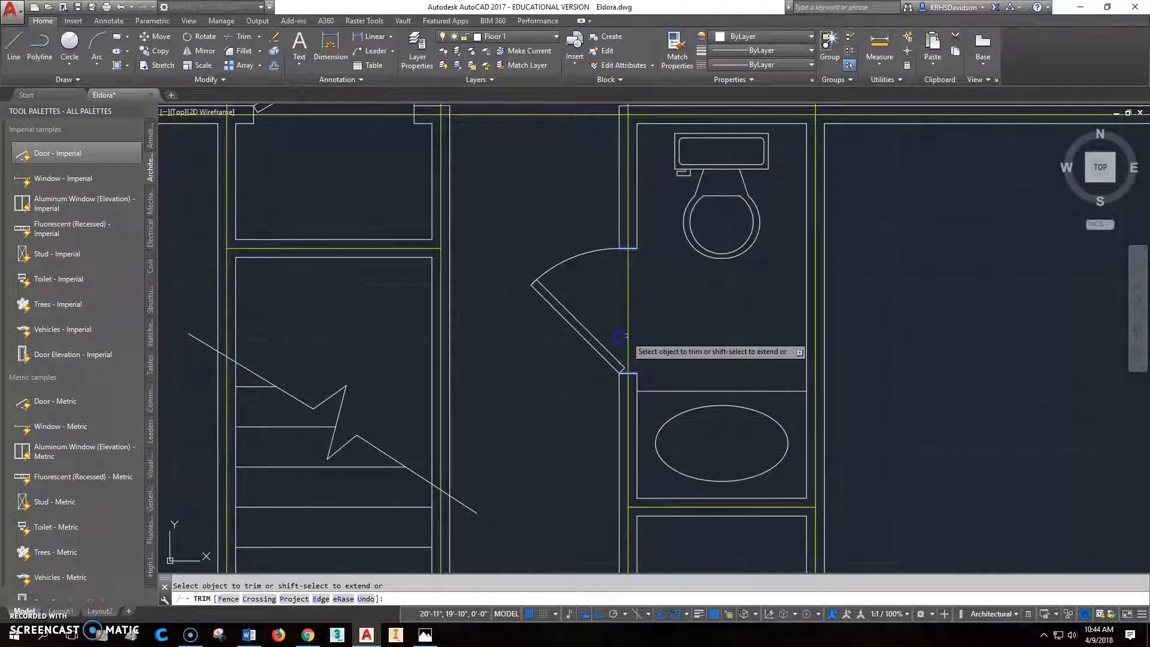
key(Escape)
scroll(693, 311, down, 5)
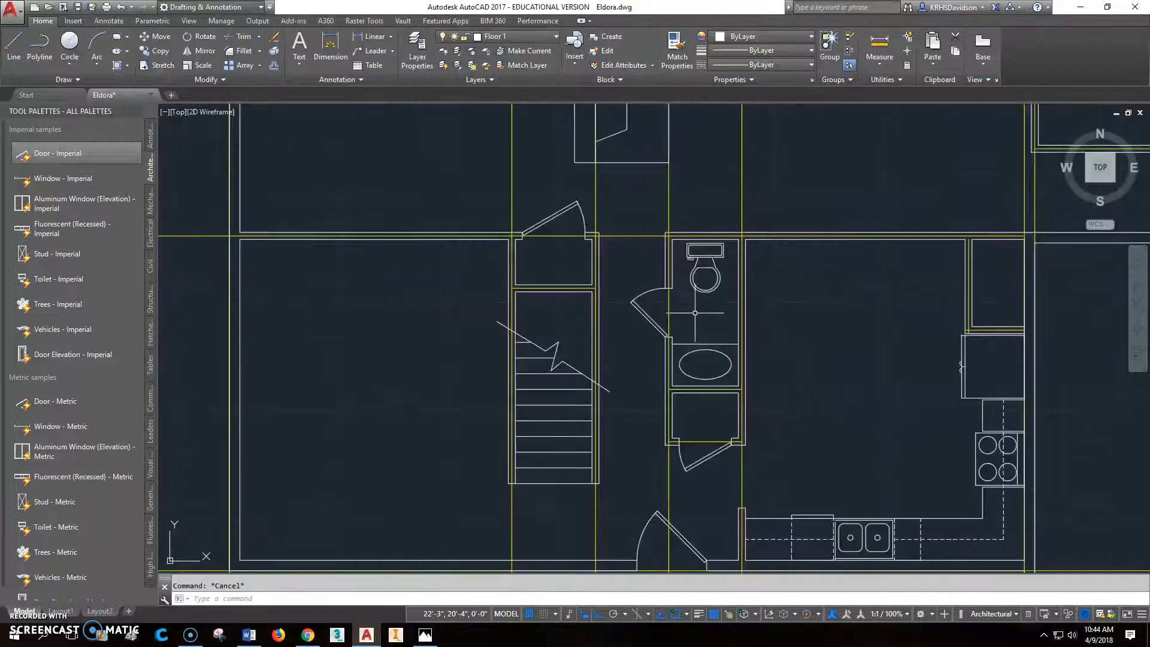
scroll(670, 321, up, 2)
scroll(629, 328, down, 3)
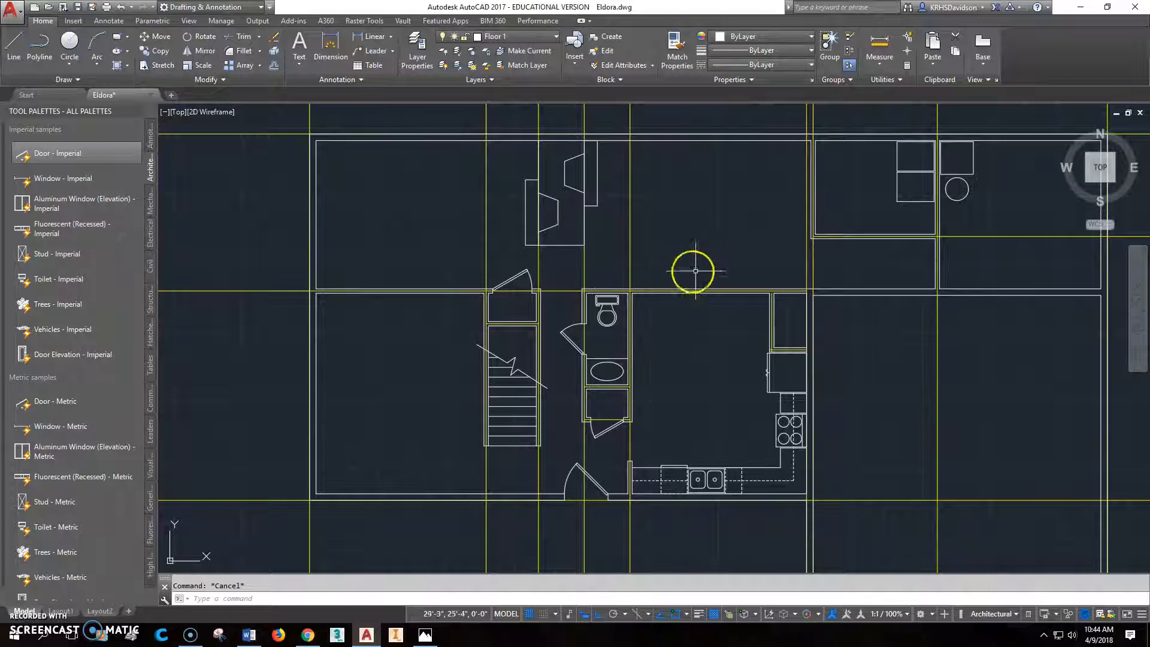
- Check the sliding door's location in the dining room's exterior wall on the Eldora reference plan in Photos, and return to AutoCAD
mouse_move(672, 259)
middle_down()
mouse_move(589, 283)
mouse_move(572, 262)
mouse_move(542, 259)
middle_up()
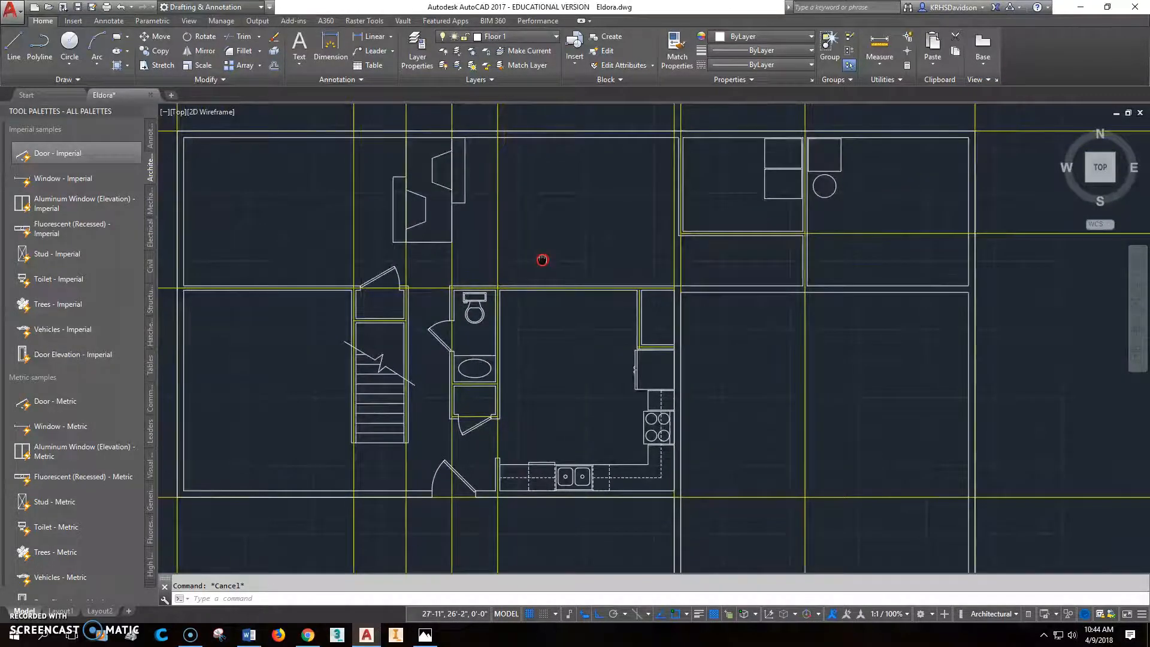
click(425, 636)
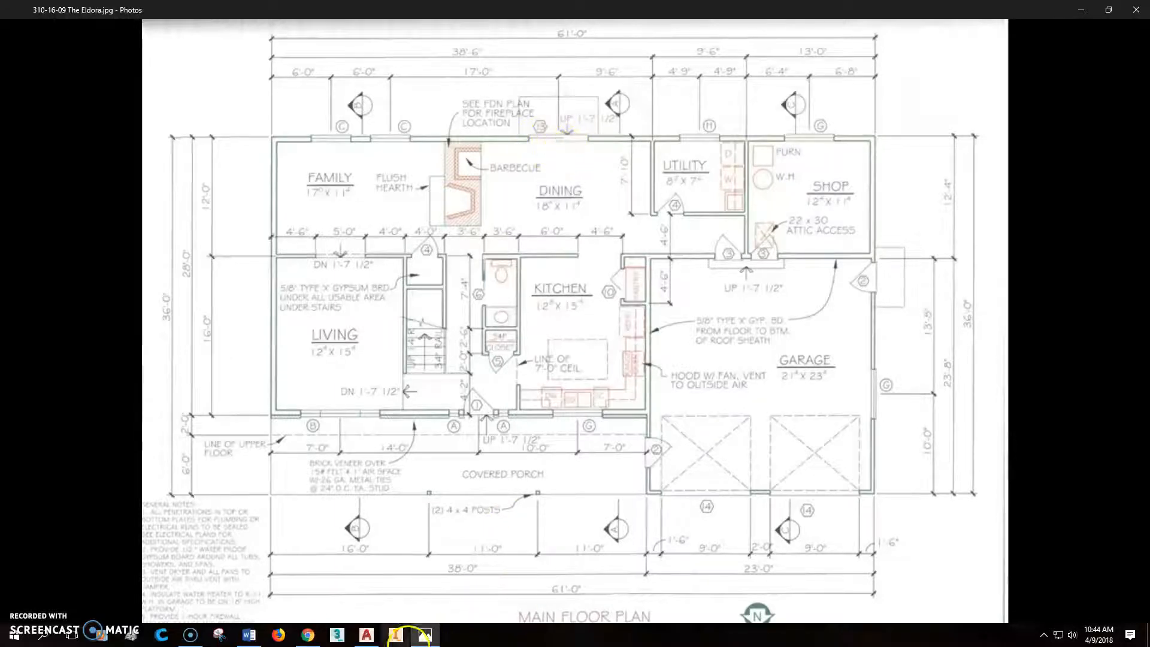
mouse_move(423, 634)
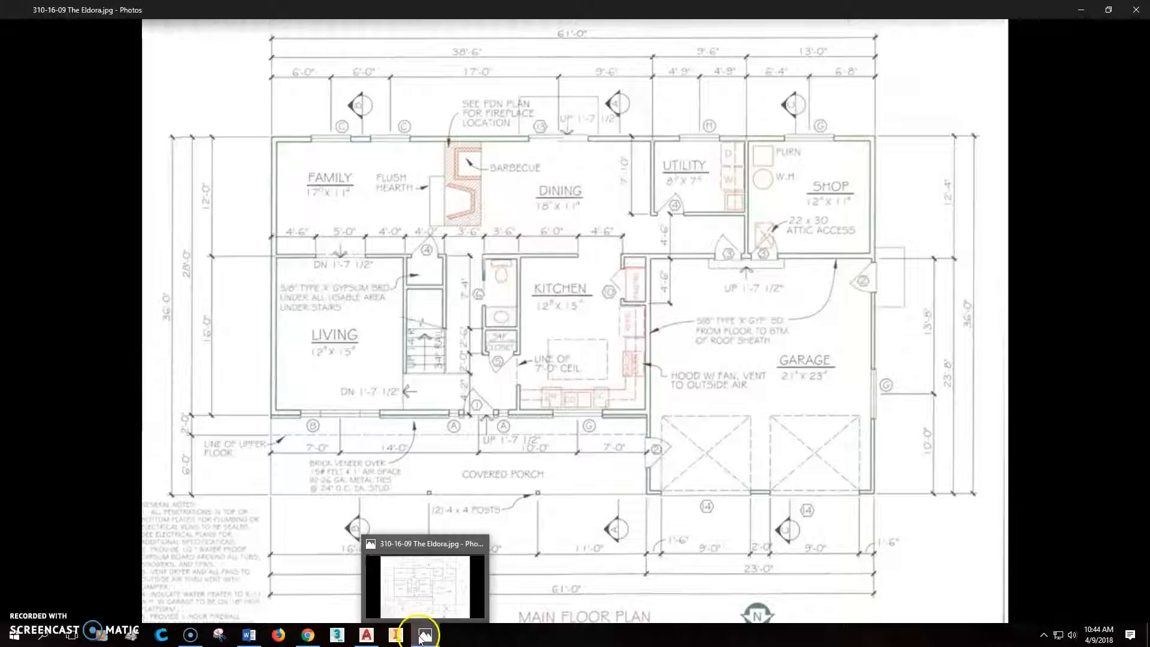
click(369, 642)
- Measure the dining room's exterior wall from the fireplace's right construction line to the utility room's construction line
mouse_move(608, 365)
middle_down()
mouse_move(582, 523)
mouse_move(590, 415)
middle_up()
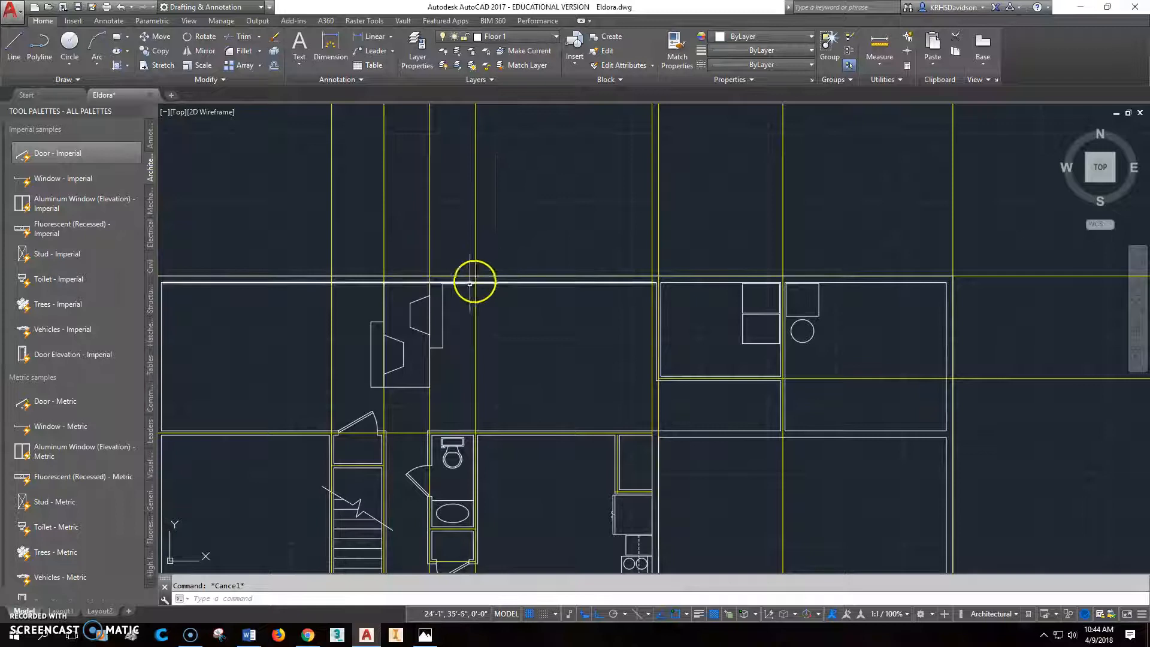
text(di)
key(Return)
click(430, 281)
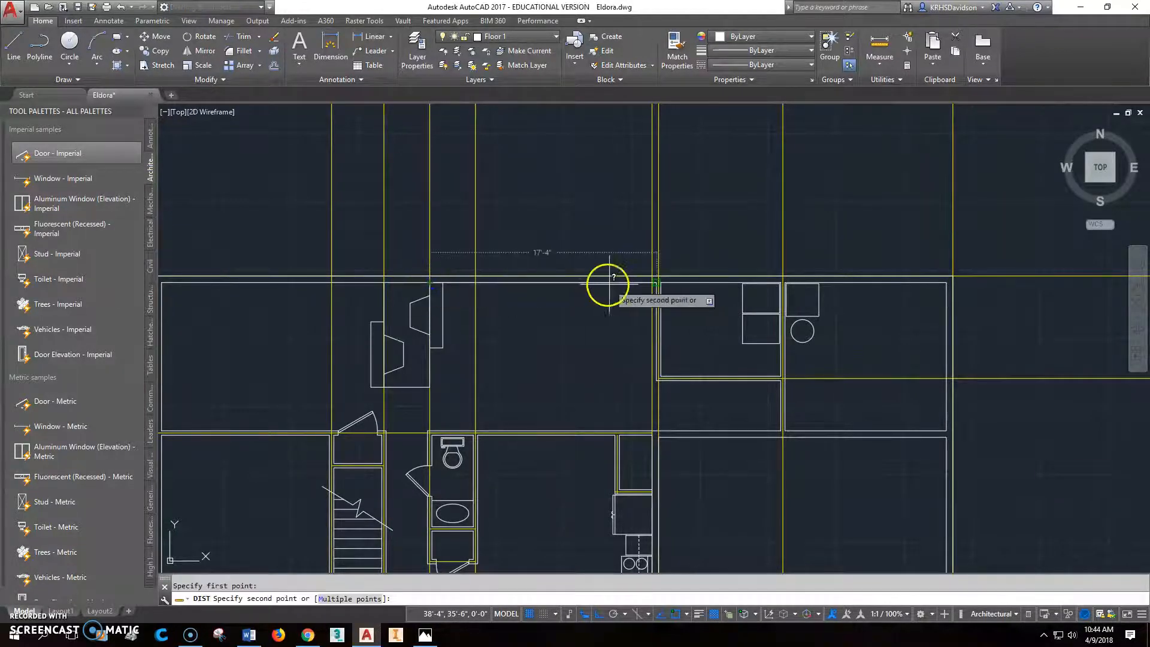
click(652, 281)
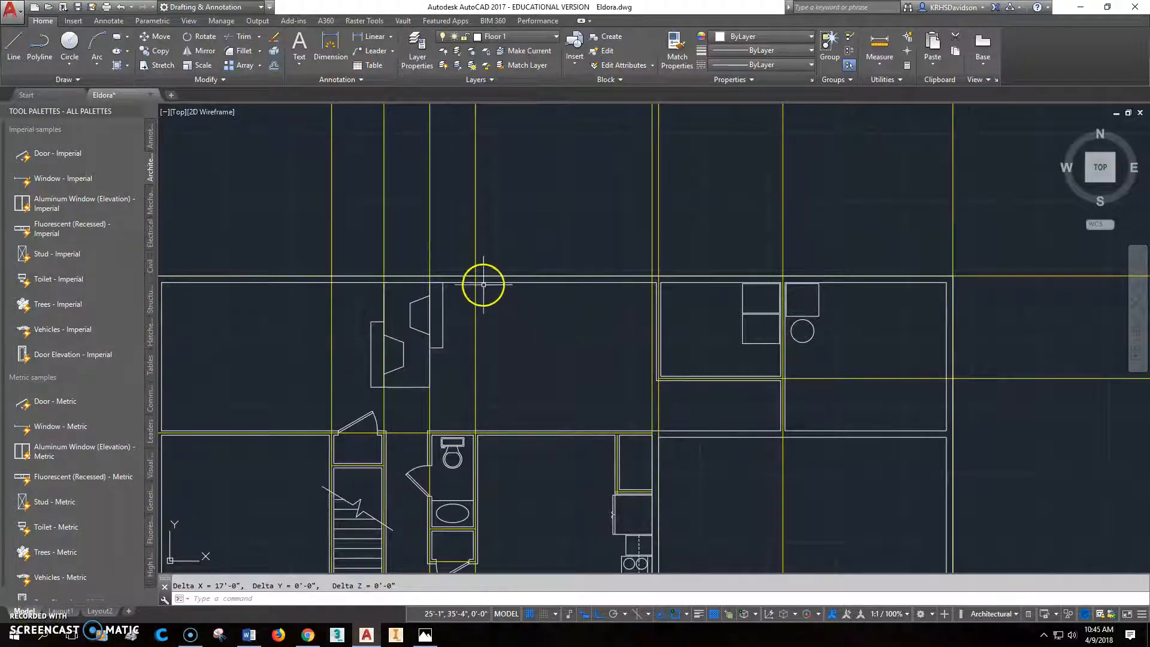
- Offset the vertical construction line on the fireplace's right side 8'-6" to the right, into the dining room
mouse_move(476, 290)
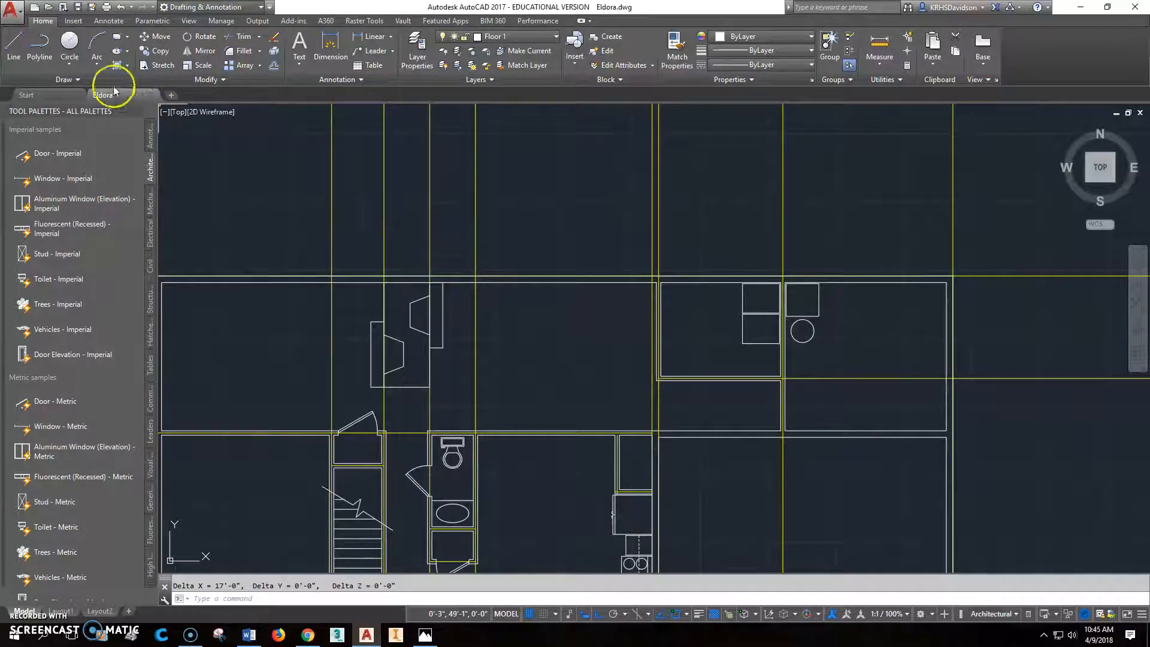
click(268, 66)
text(8'-)
text(6)
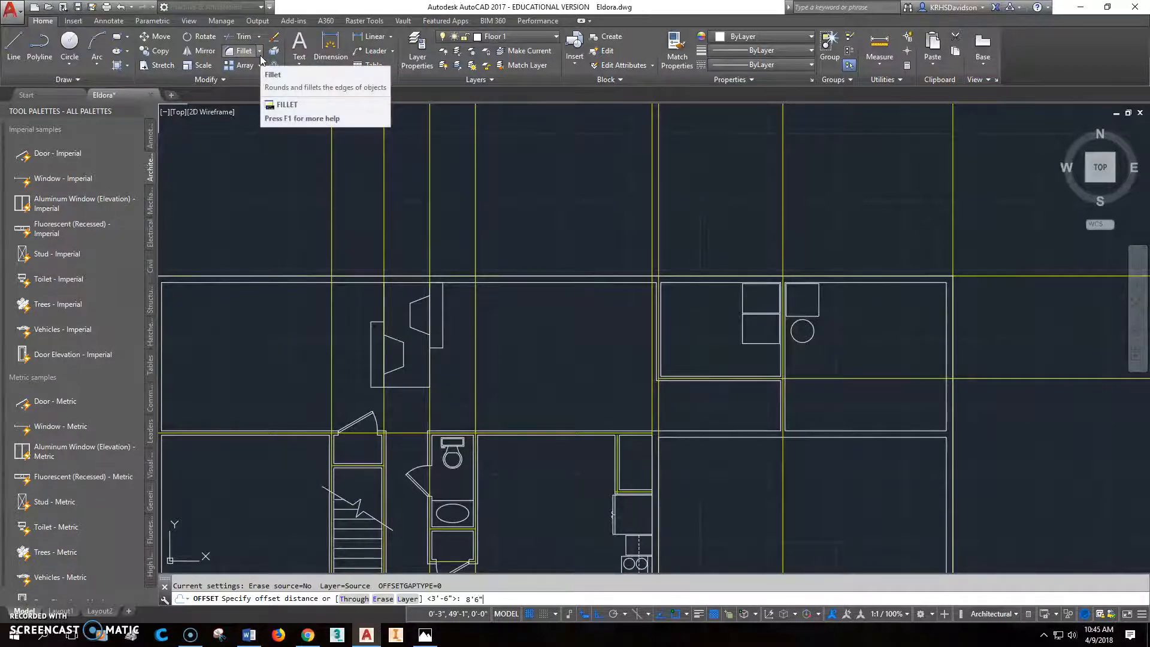
text(")
key(Return)
click(430, 211)
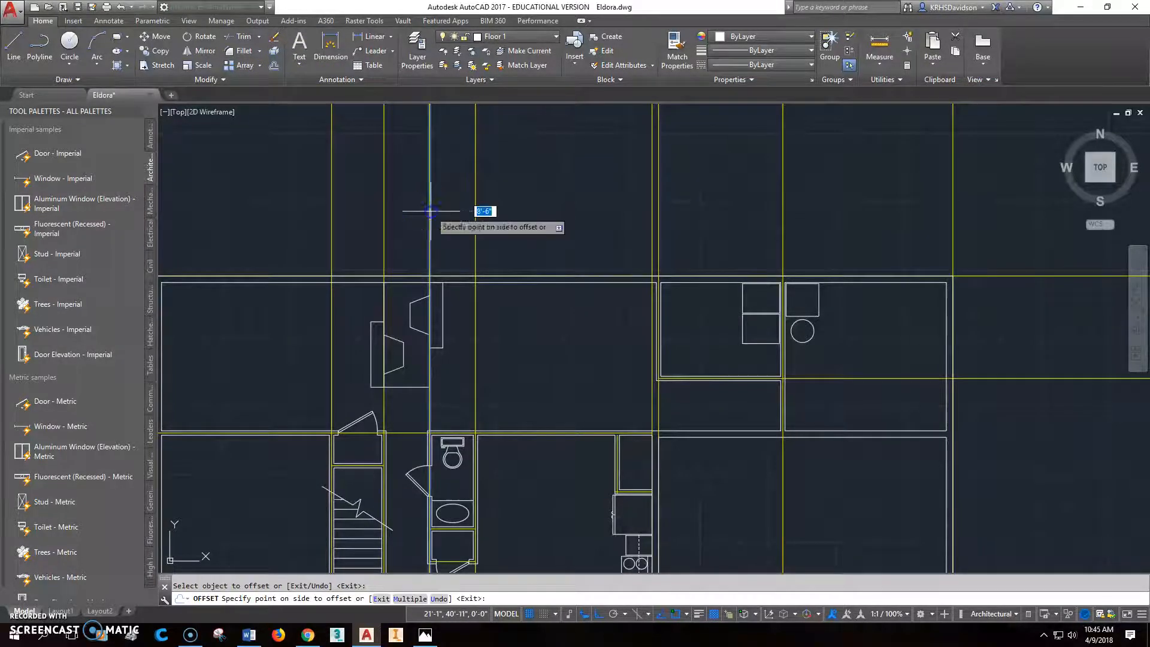
click(539, 213)
scroll(554, 303, up, 2)
key(Escape)
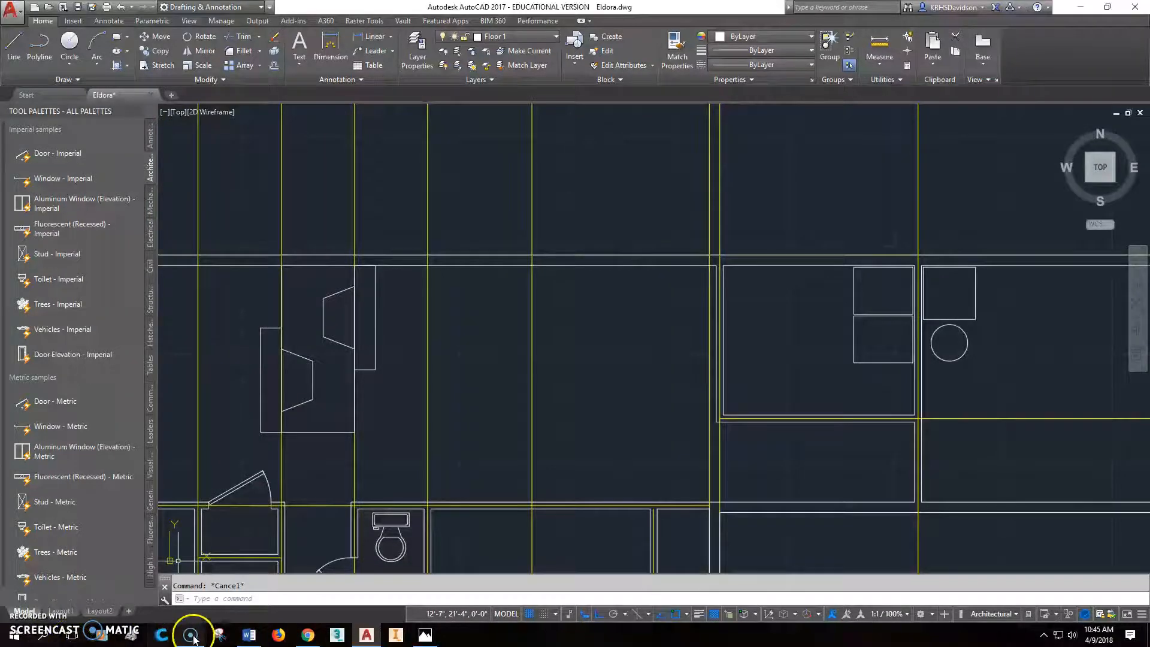
- Switch to Chrome, open the Lowe's website in a new tab, and search for sliding glass doors
click(307, 635)
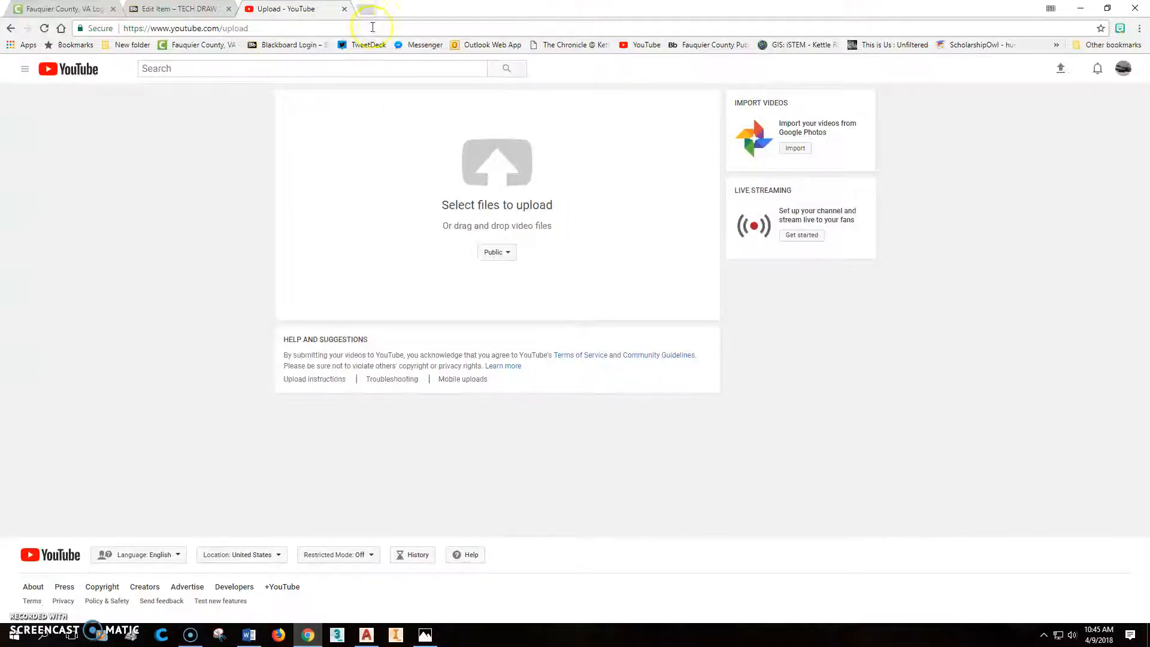
click(376, 10)
text(lowes.com)
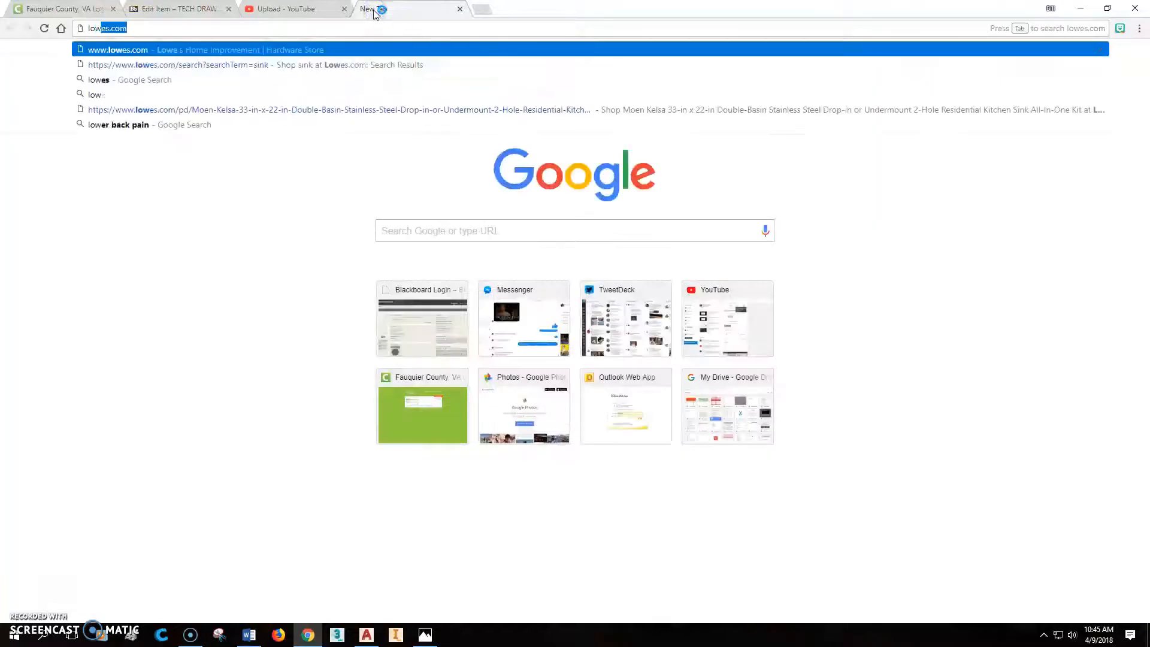
key(Return)
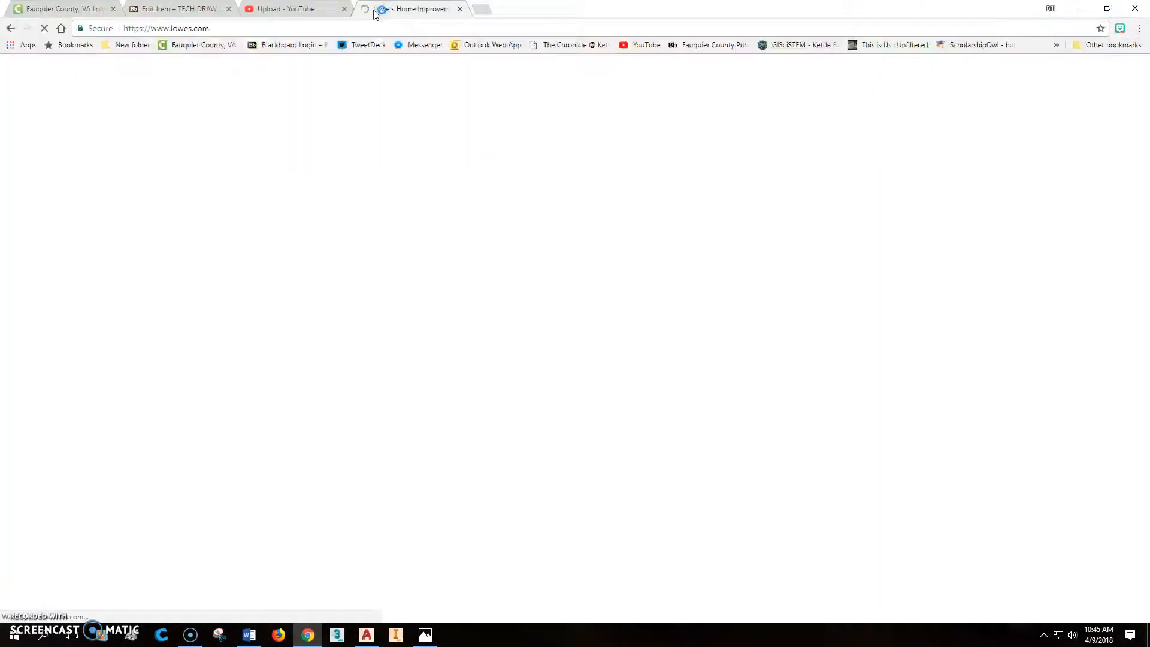
click(423, 142)
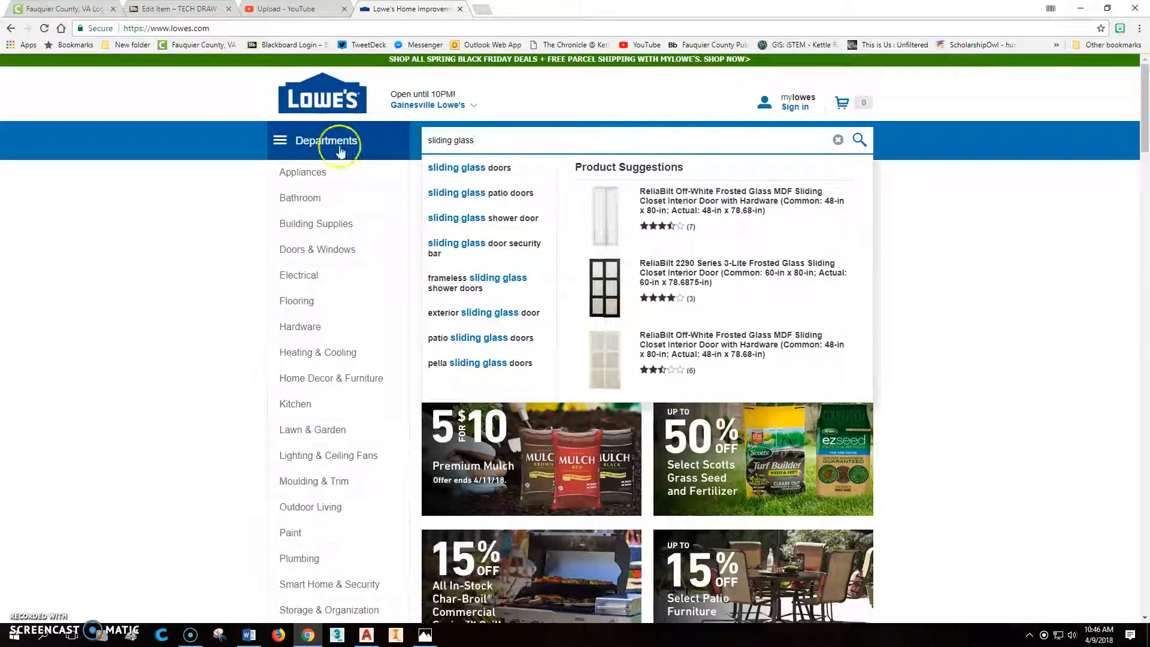
click(478, 168)
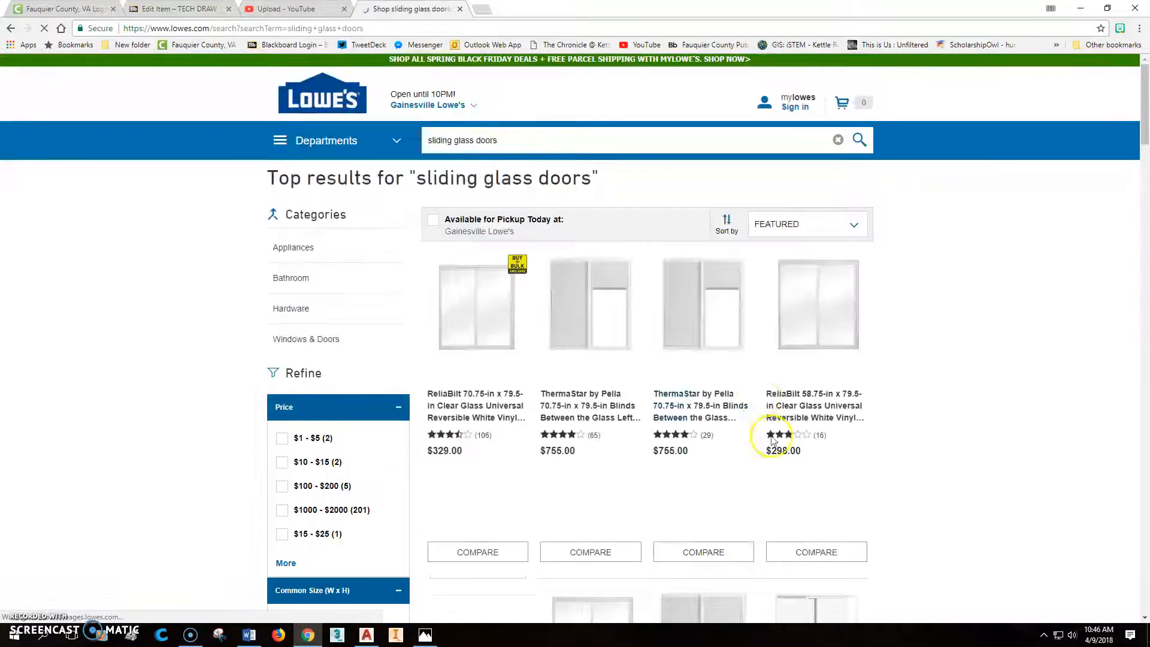
- Open the ReliaBilt 70.75-in x 79.5-in sliding patio door from the results and examine its specifications for the door dimensions
scroll(904, 387, down, 2)
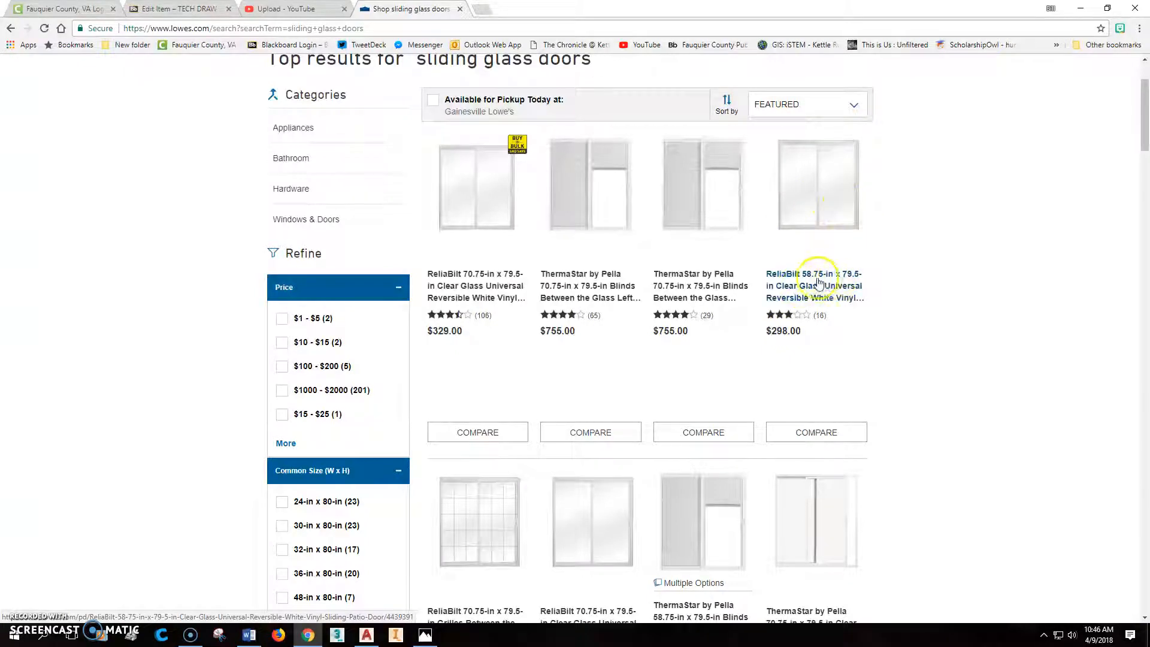
scroll(488, 294, down, 2)
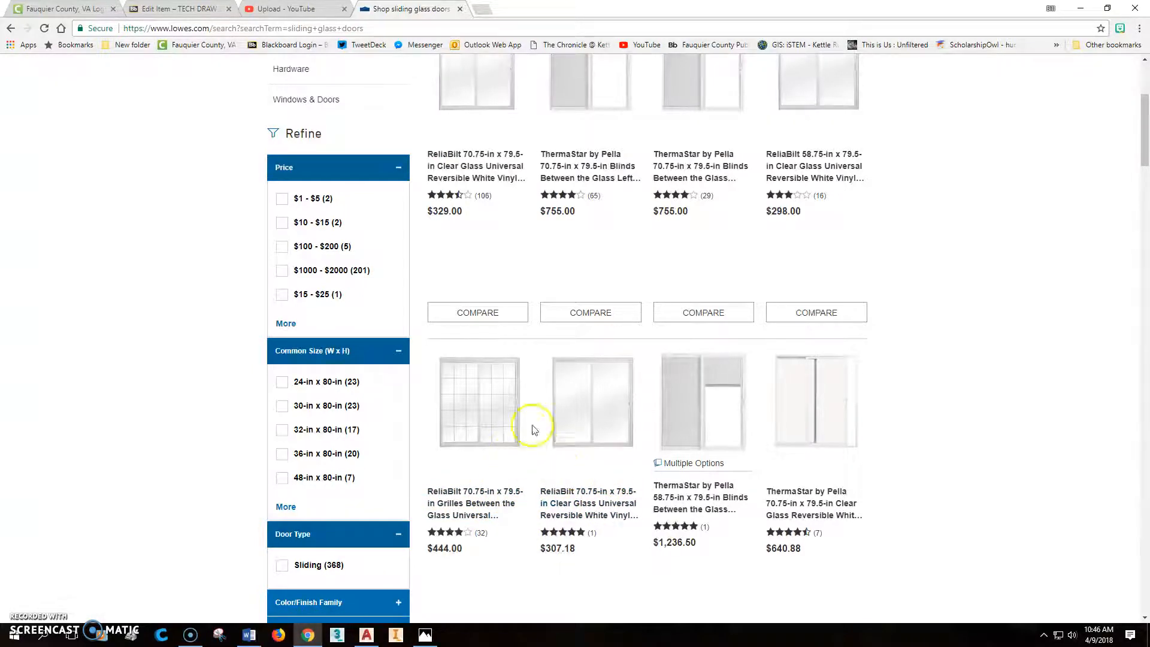
scroll(548, 422, up, 2)
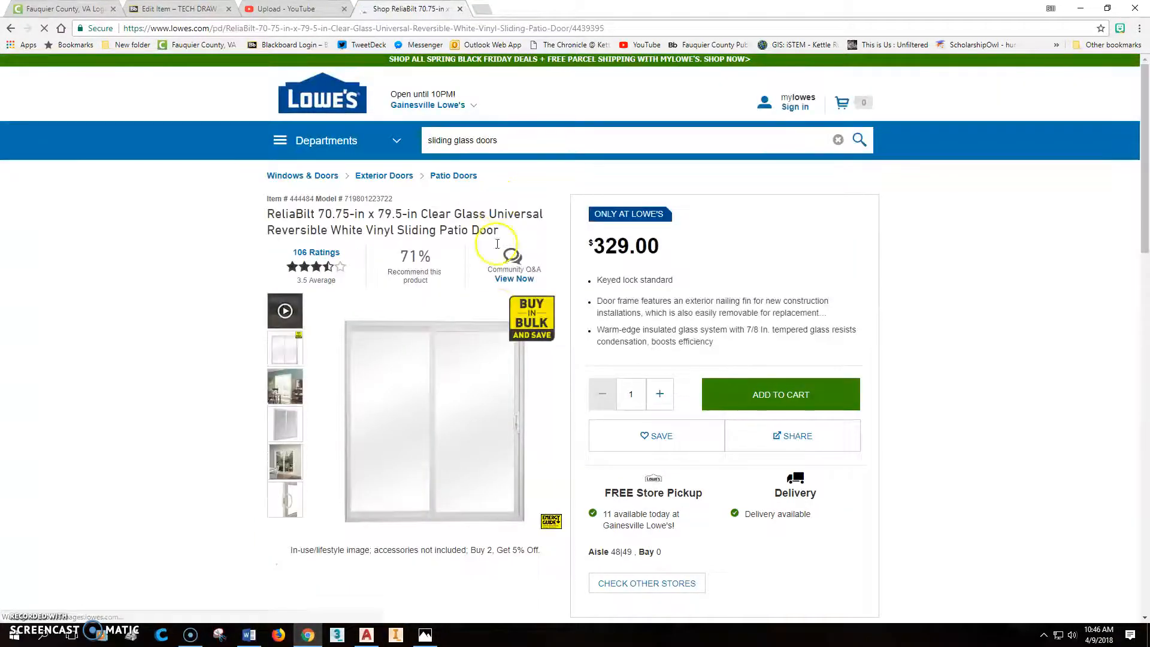
scroll(459, 359, down, 10)
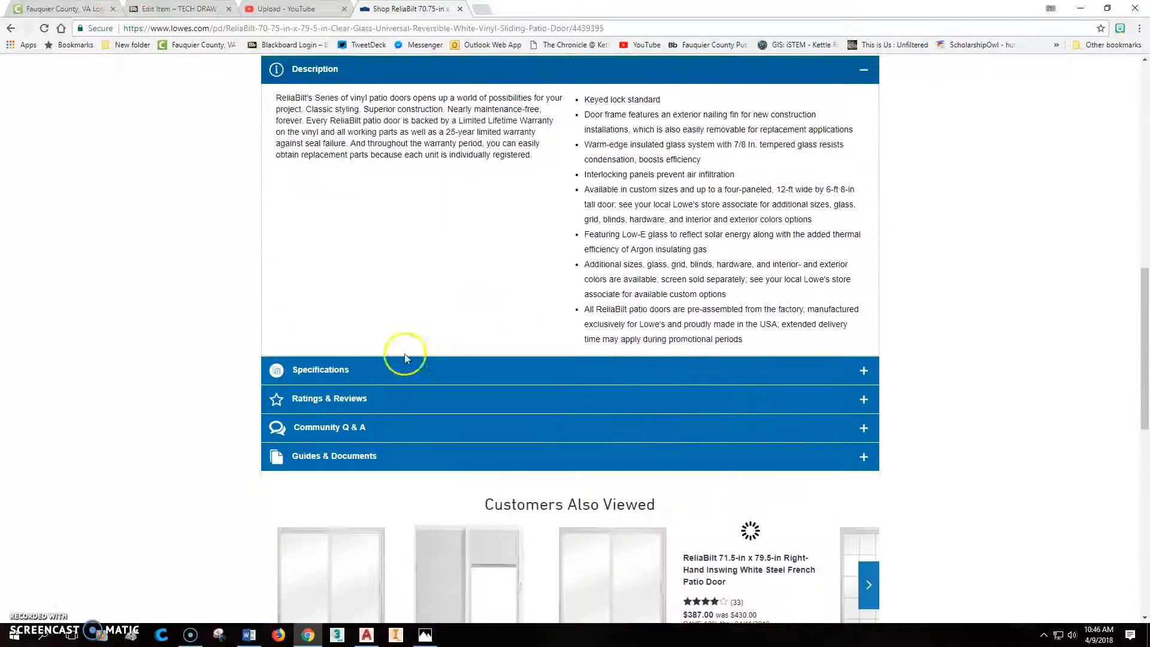
click(315, 370)
scroll(872, 287, down, 3)
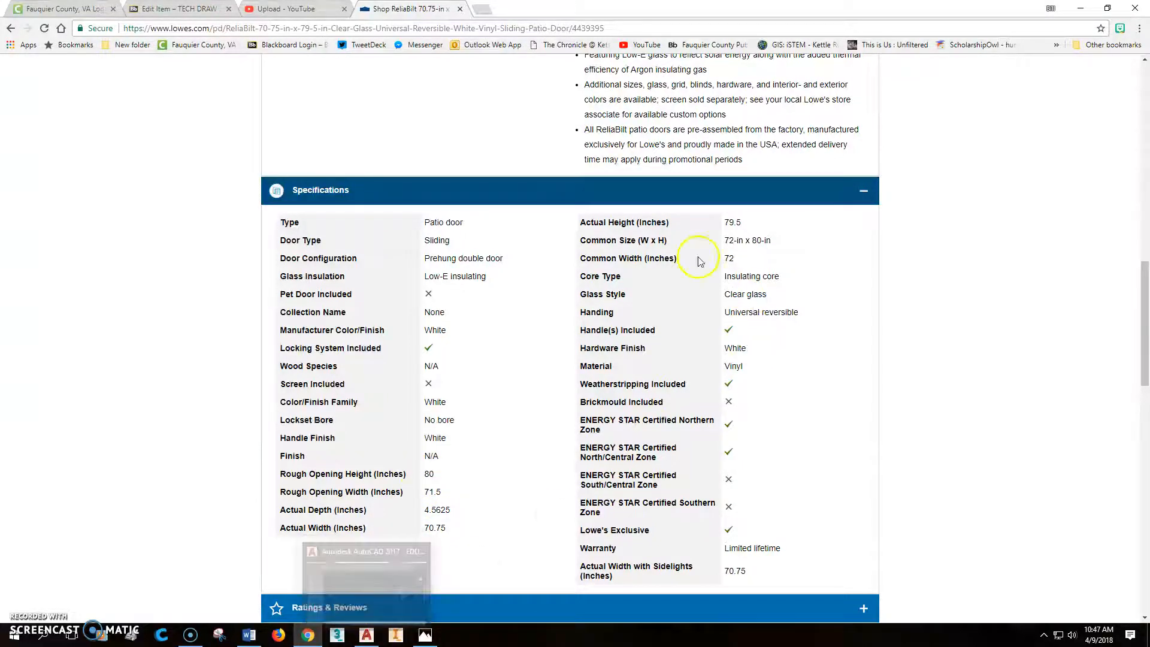
- Switch to AutoCAD and offset the dining room door's centre construction line 40" to both sides
click(367, 633)
scroll(509, 326, down, 2)
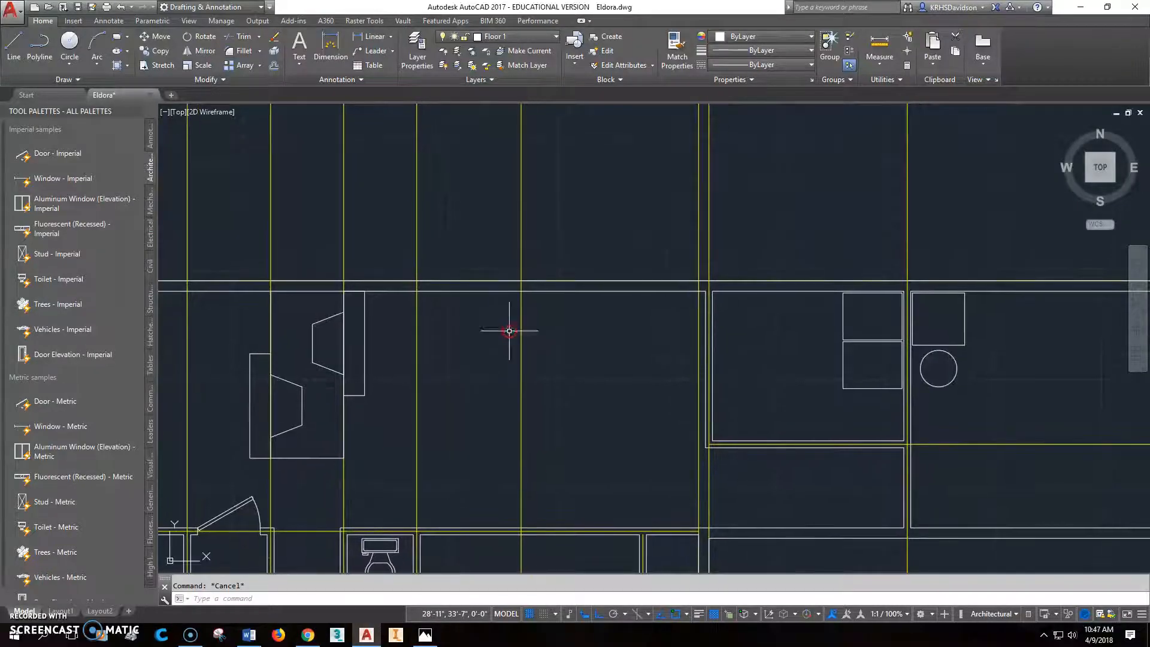
click(272, 66)
text(40)
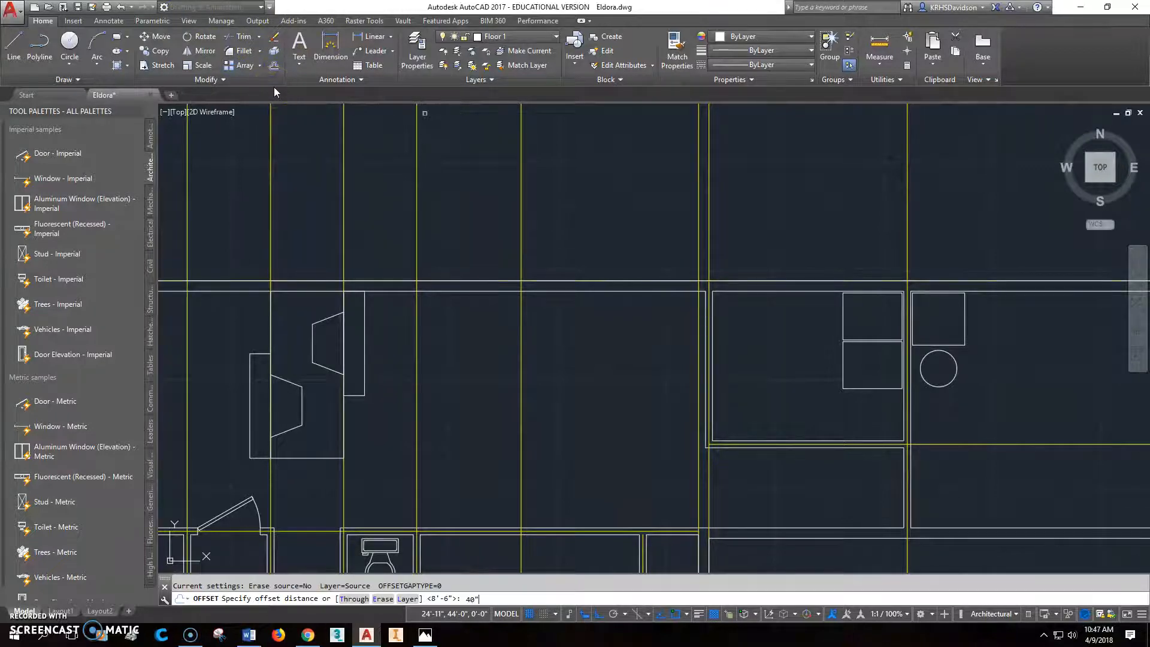
key(Return)
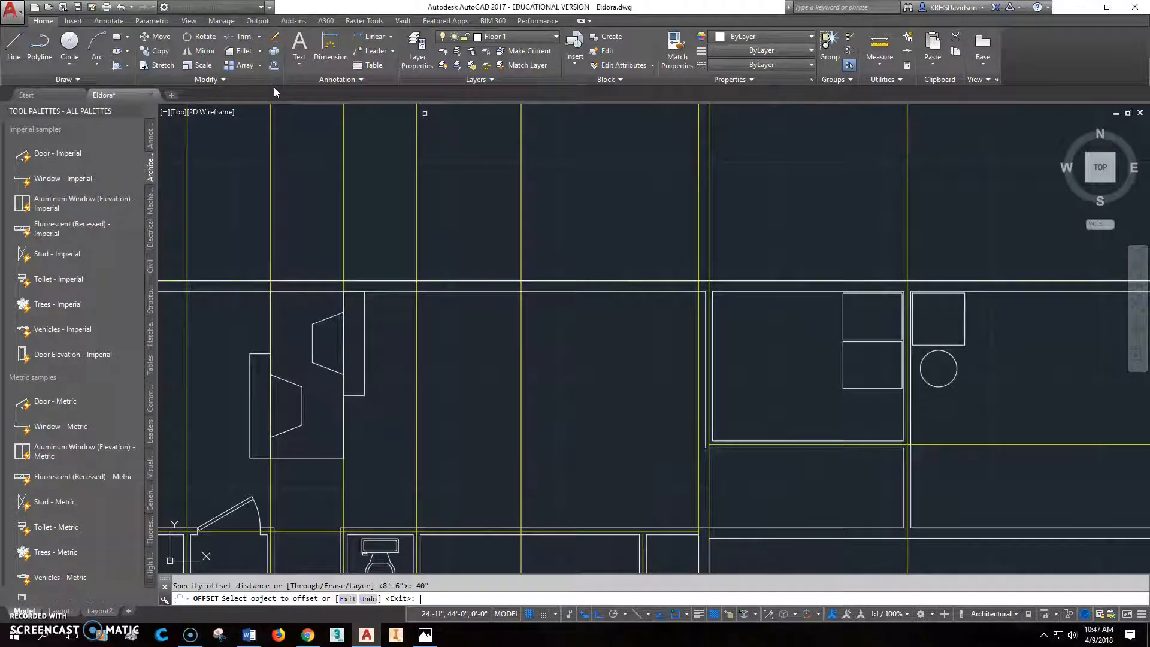
click(521, 263)
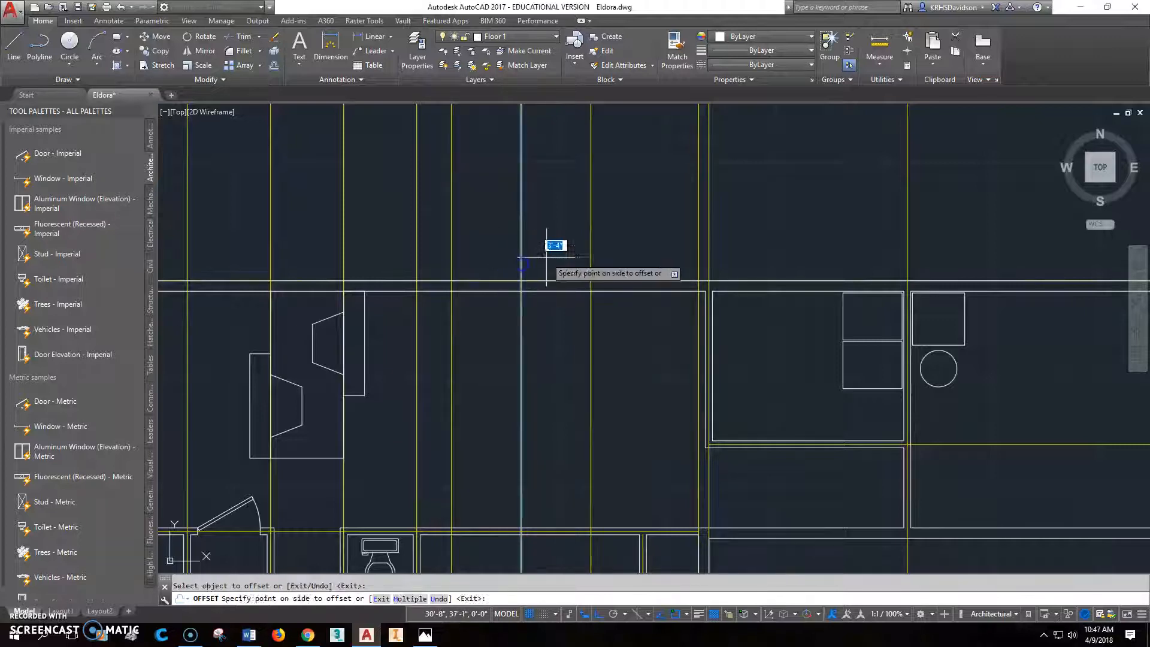
key(Escape)
- Draw jamb lines across the dining room's exterior wall at both offset lines, and erase the two offset construction lines
key(l)
key(Return)
click(451, 291)
click(451, 281)
key(Escape)
key(Return)
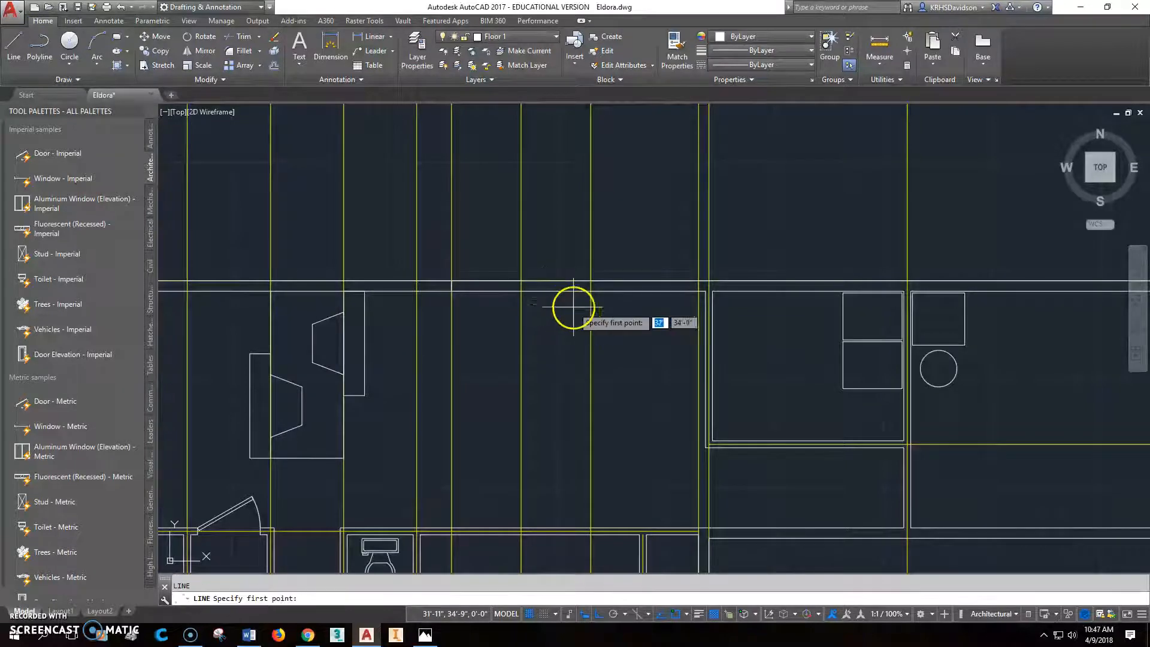
click(588, 291)
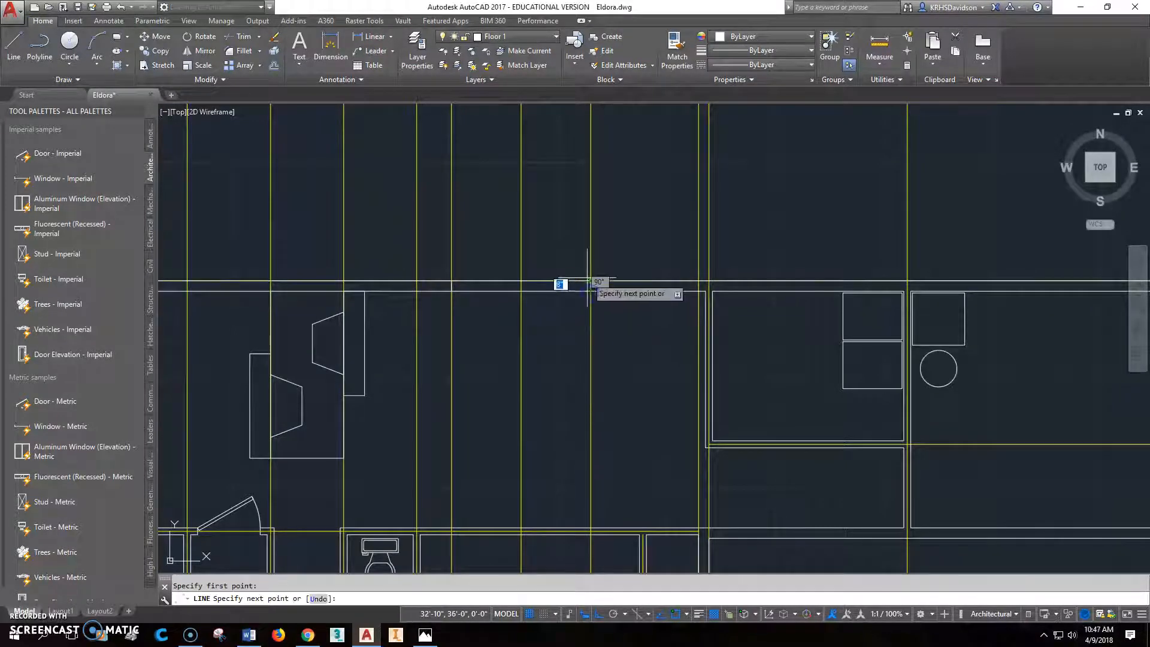
click(590, 281)
key(Escape)
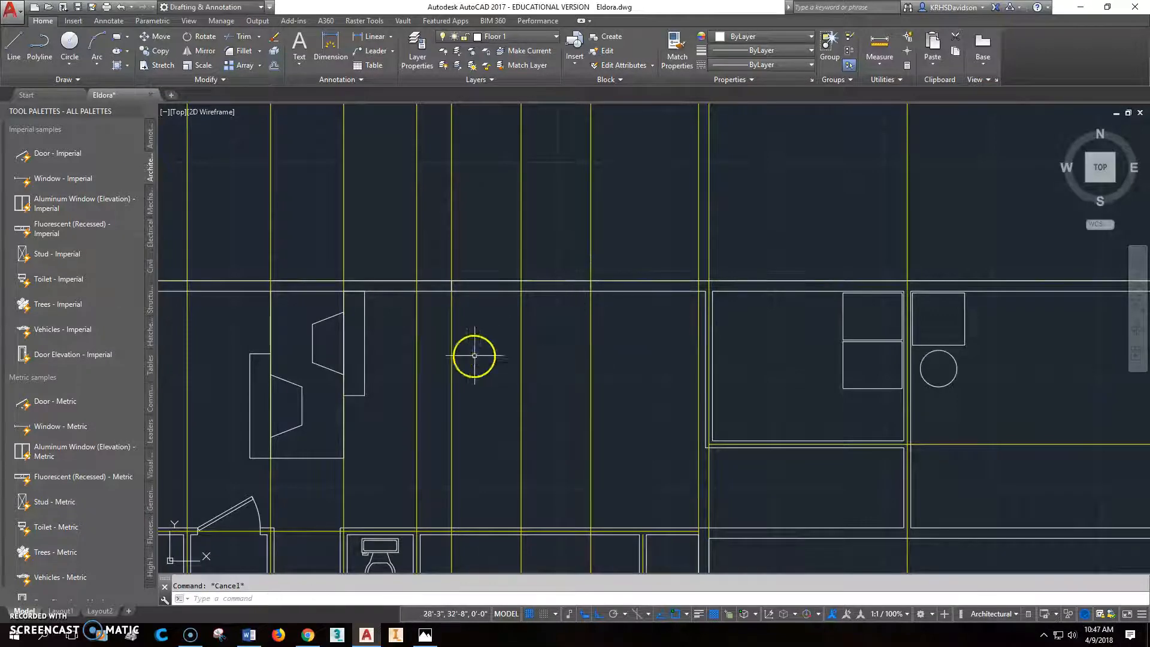
click(590, 377)
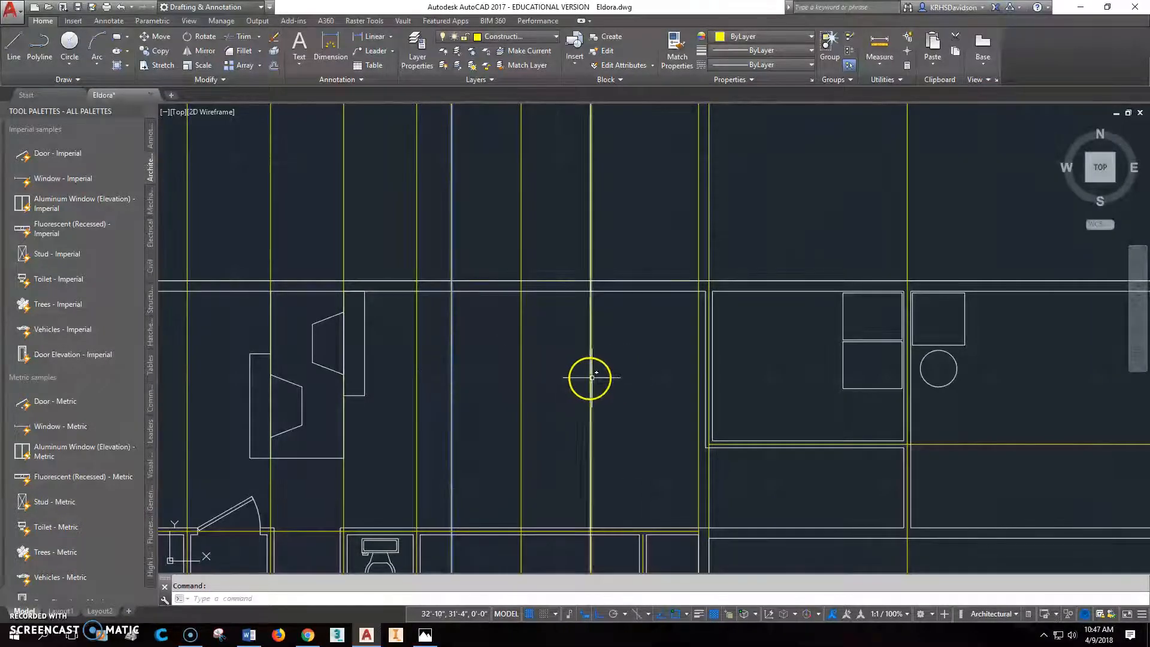
key(Delete)
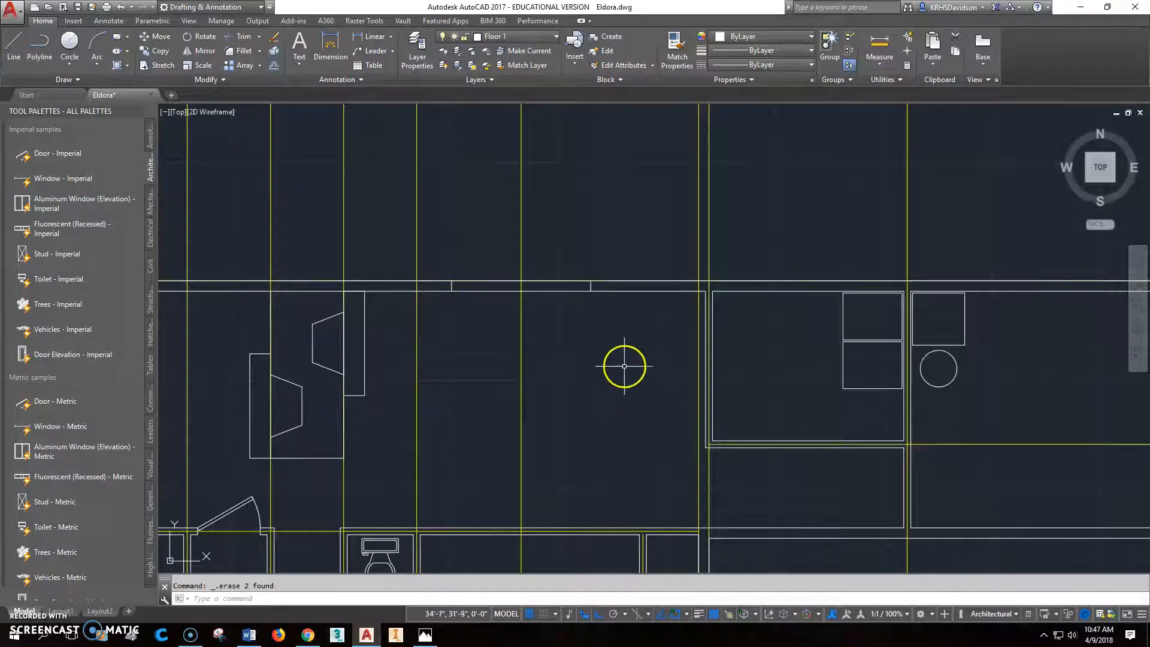
- Trim the exterior wall lines between the two jambs to open the sliding door's gap
scroll(624, 365, up, 2)
middle_drag(533, 315, 611, 365)
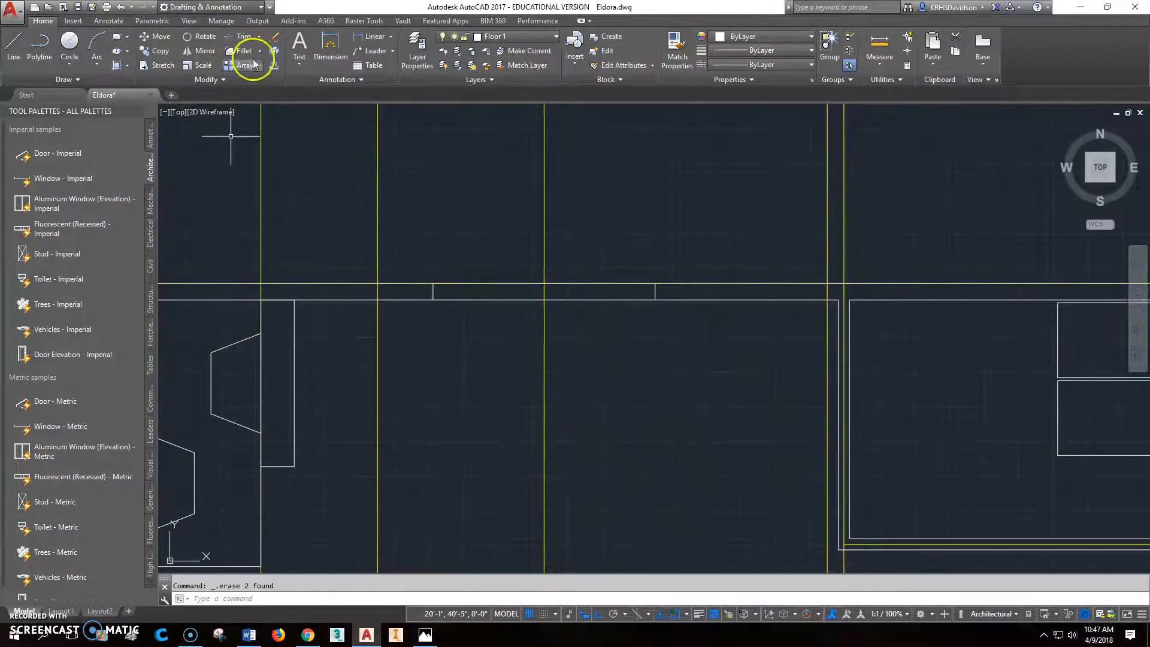
click(240, 36)
click(433, 292)
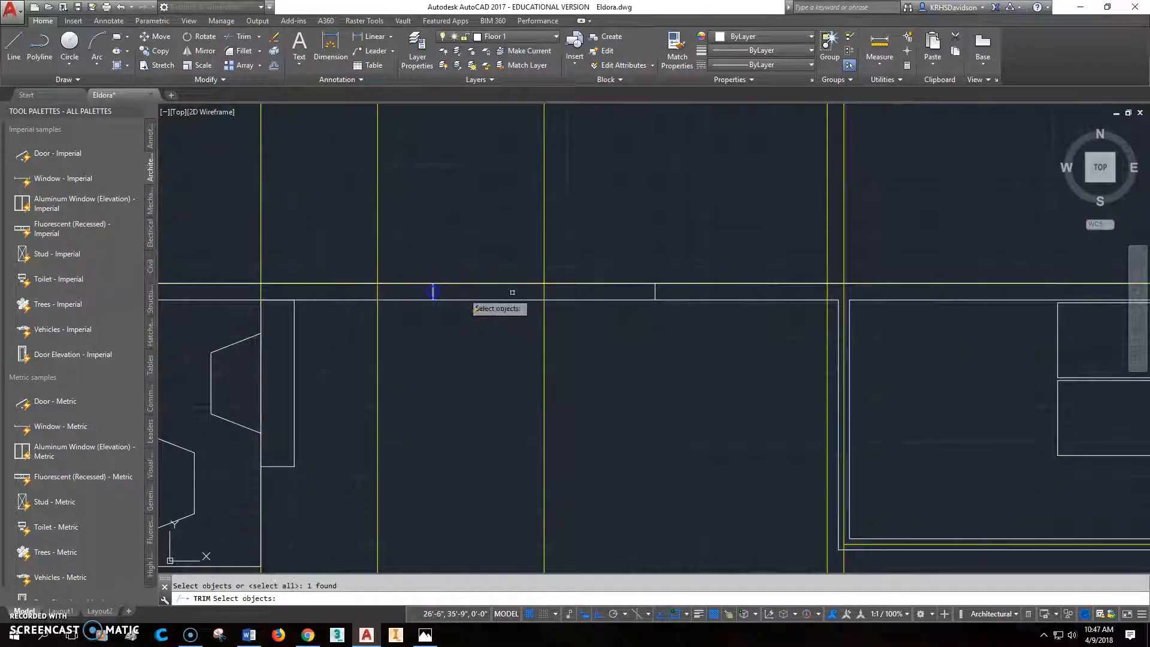
click(655, 291)
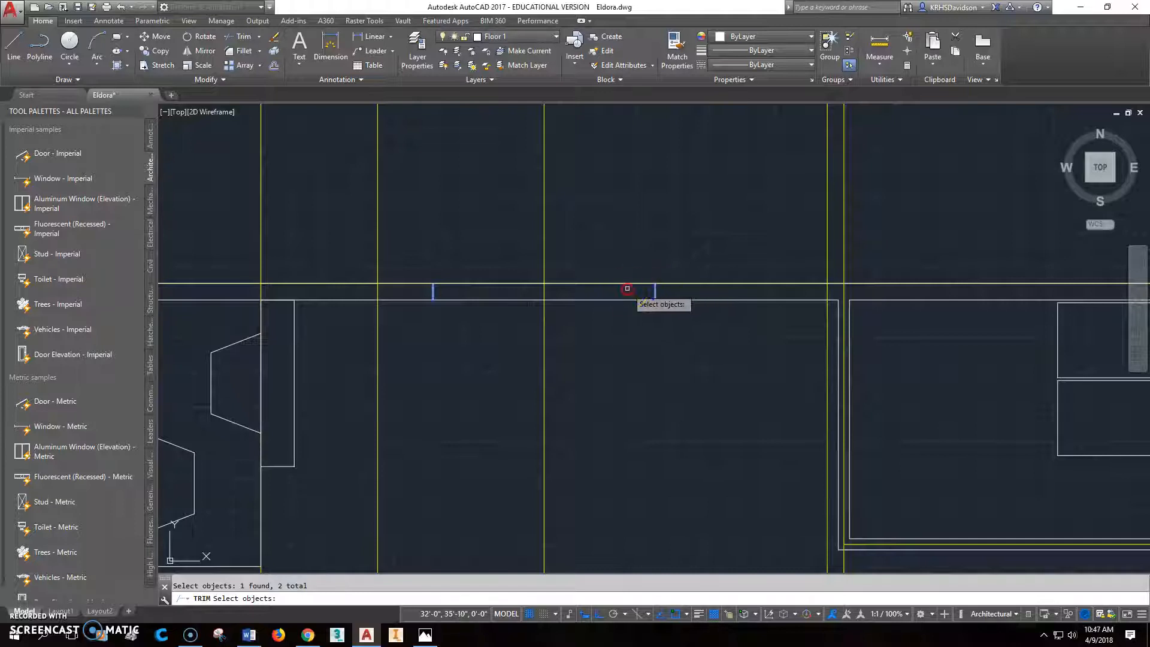
key(Return)
click(625, 298)
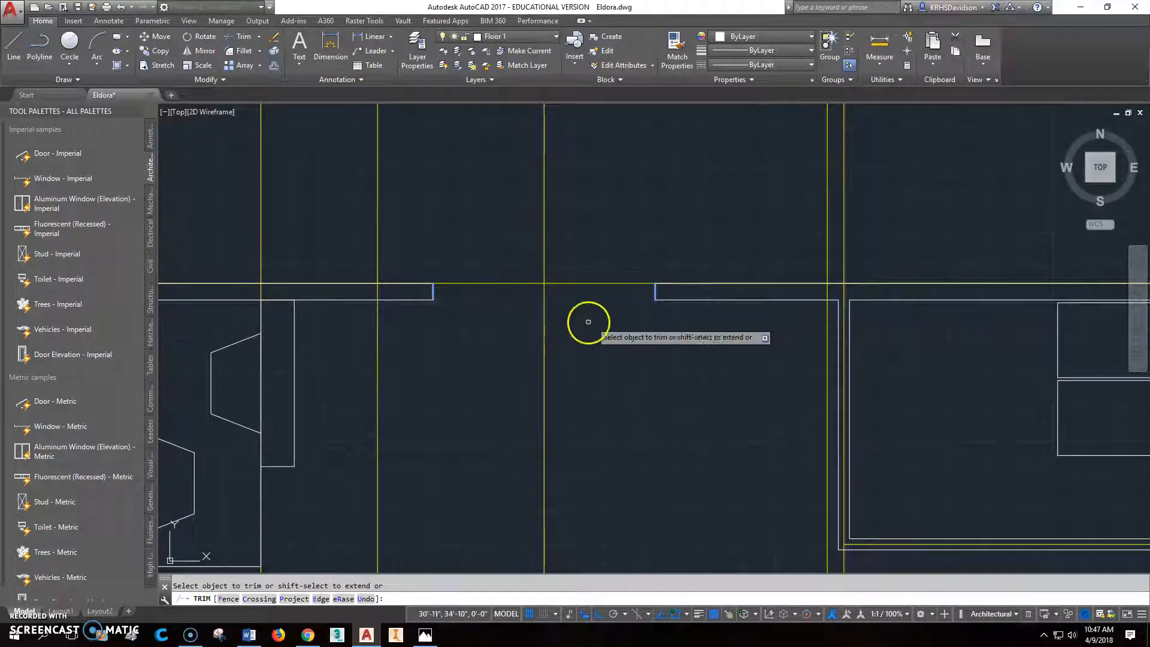
key(Escape)
- Draw a horizontal 42" door panel line from the left jamb's midpoint into the opening
key(l)
key(Return)
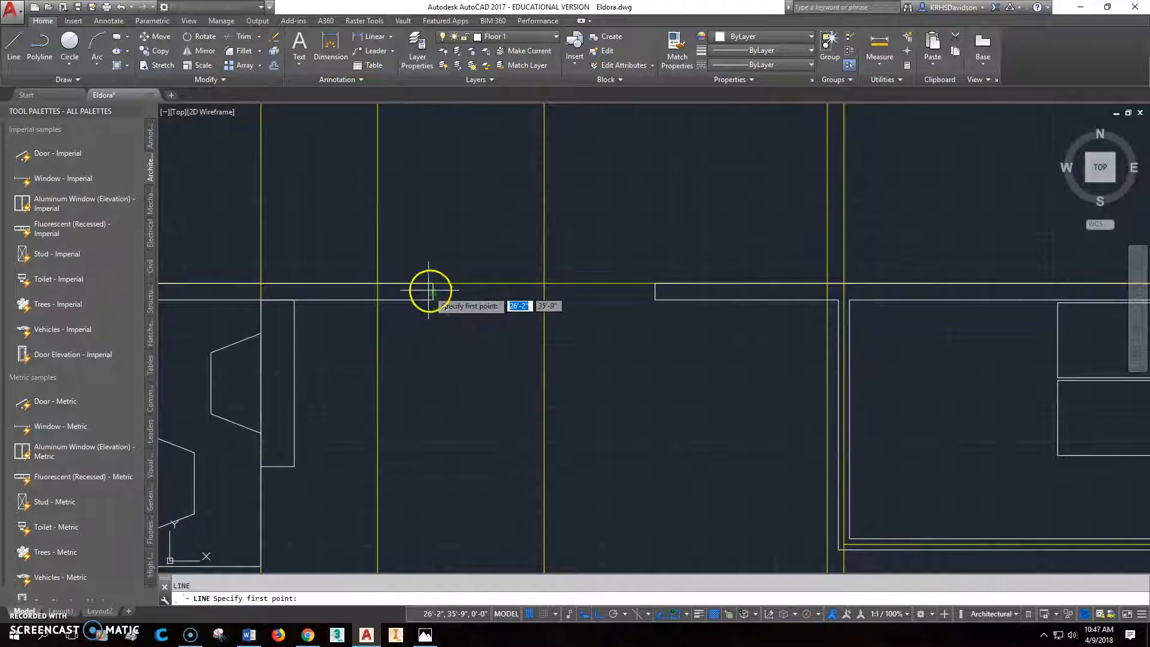
click(434, 291)
shift+right_click(532, 294)
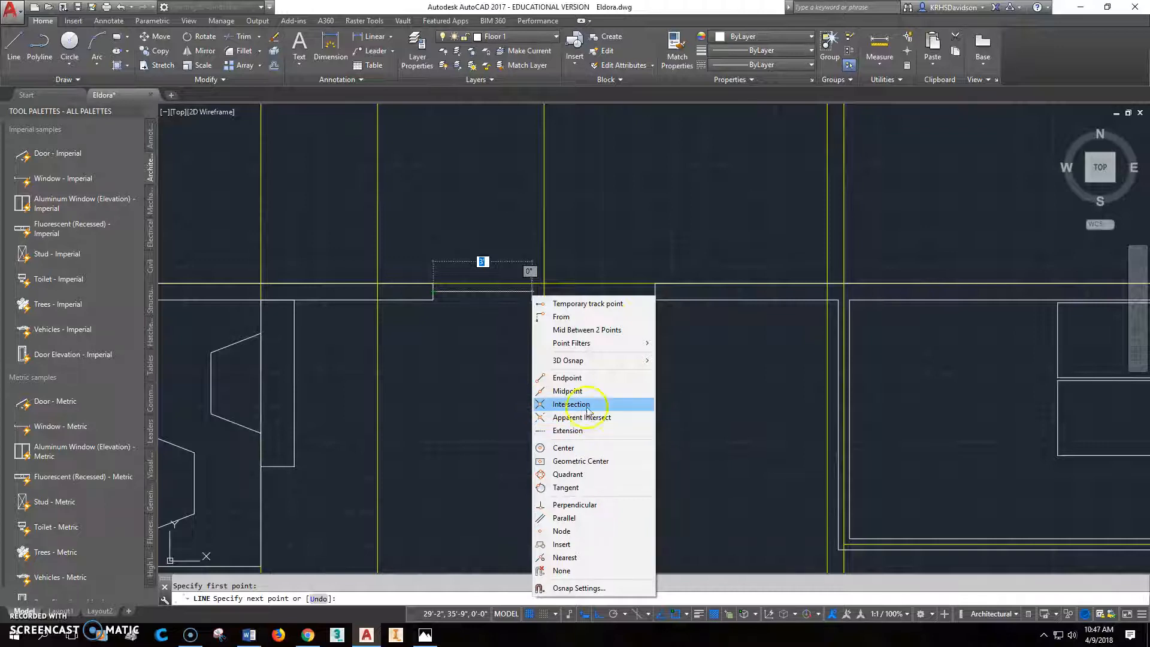
click(695, 405)
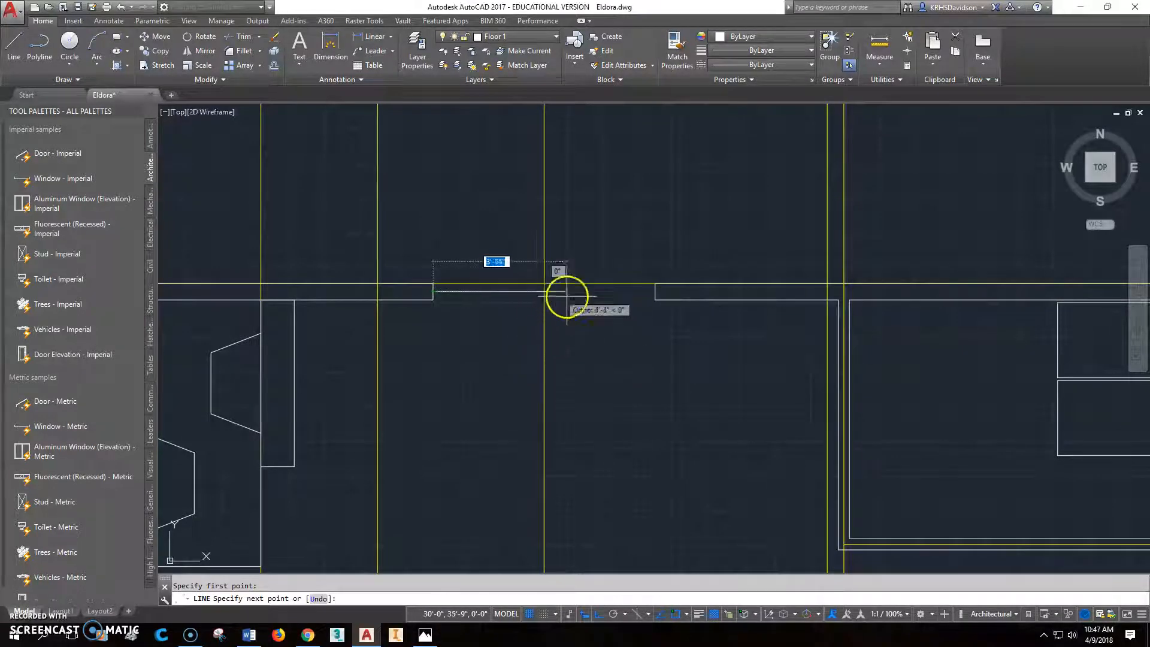
text(42")
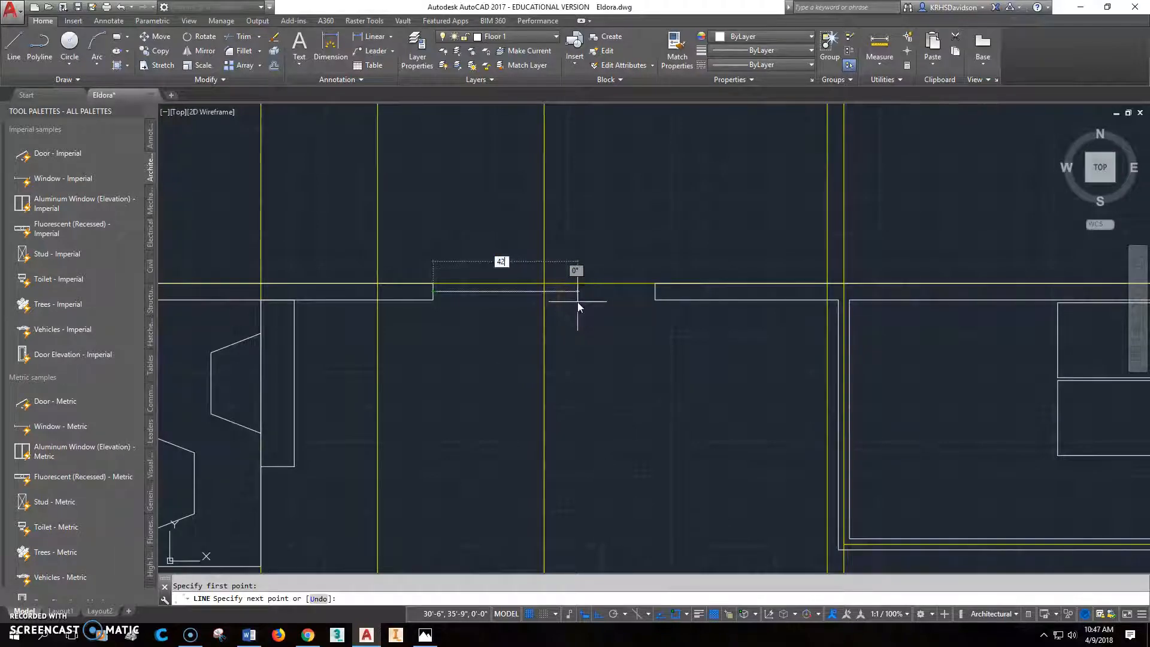
key(Return)
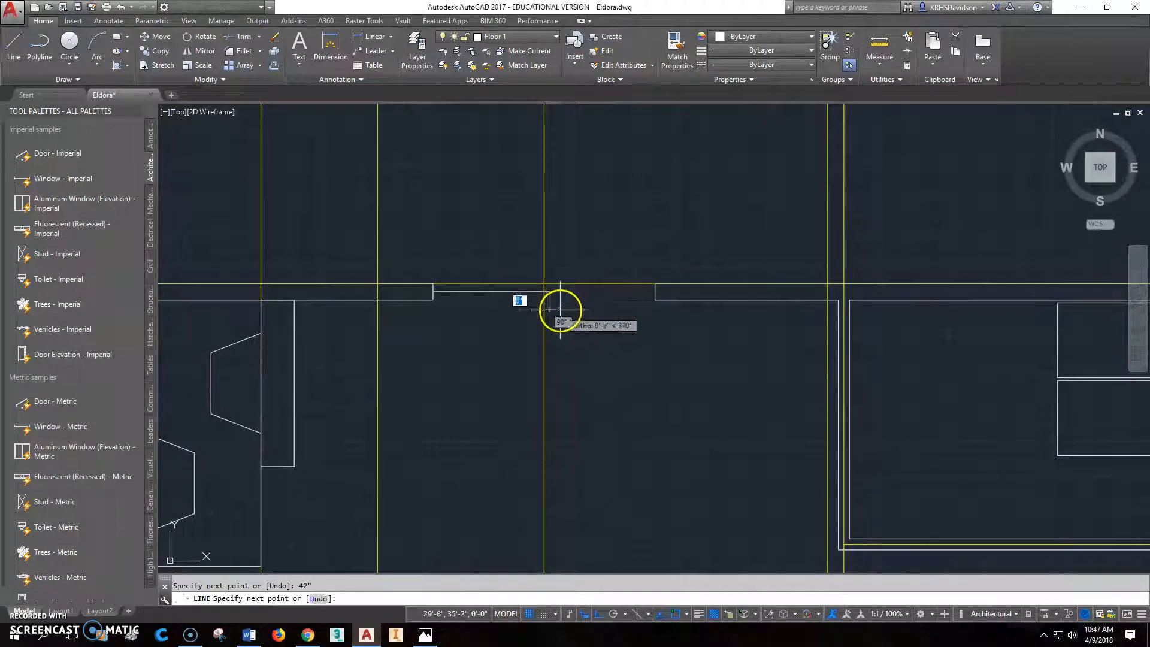
key(Escape)
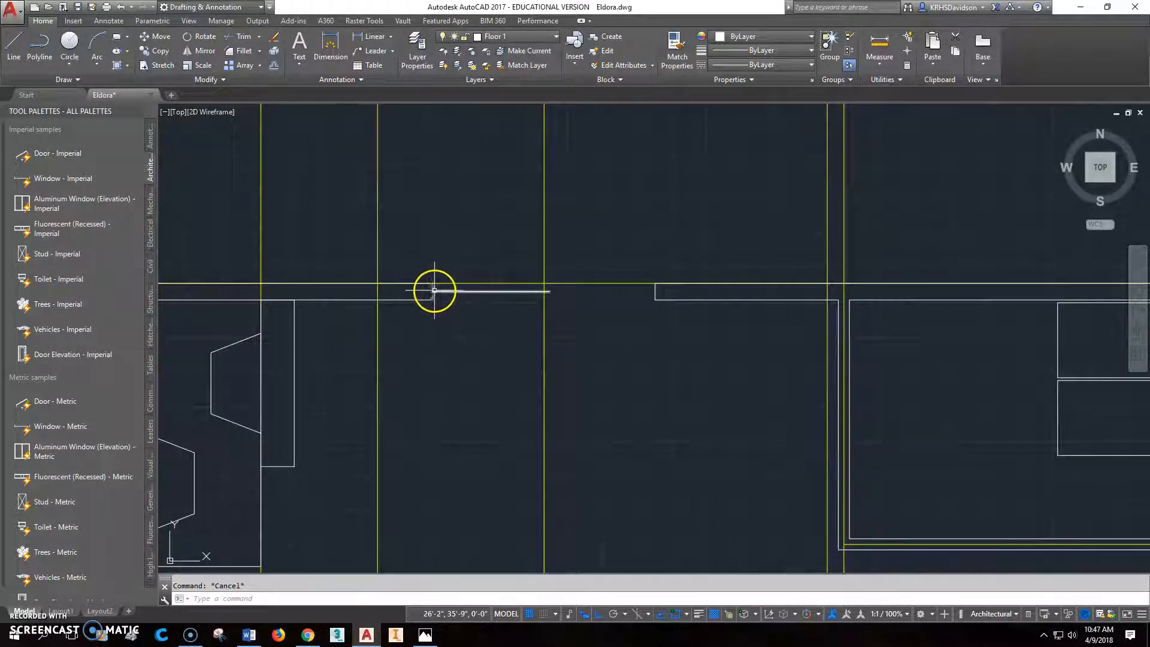
- Move the door panel line 1" up, toward the wall's outer face
key(Return)
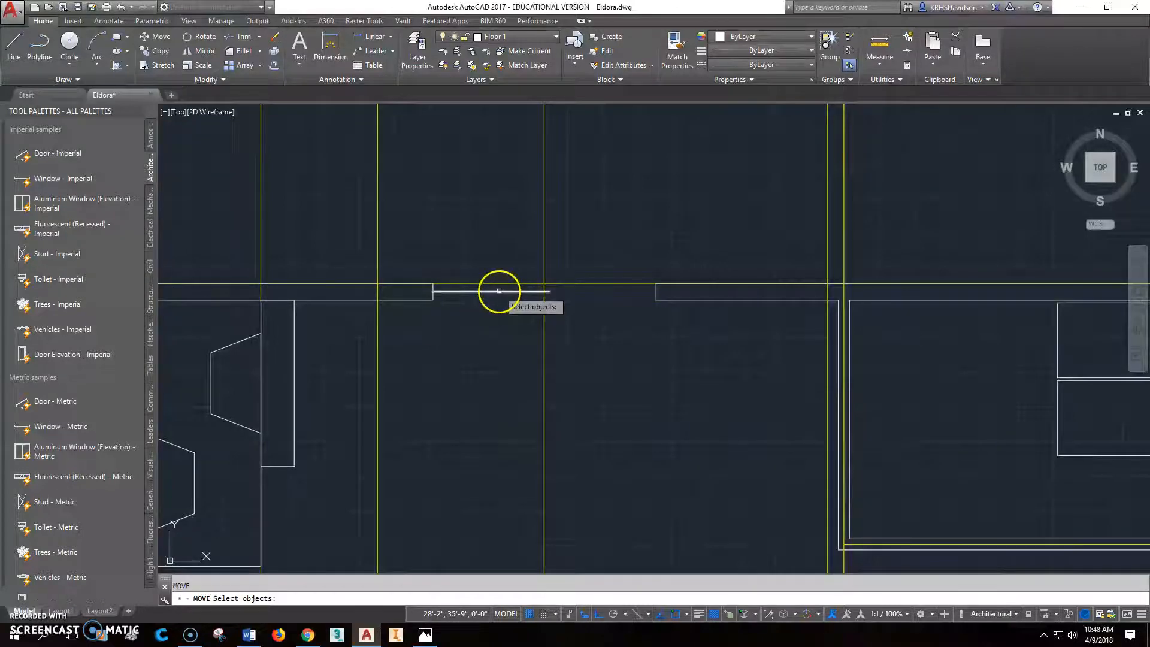
key(Return)
click(477, 219)
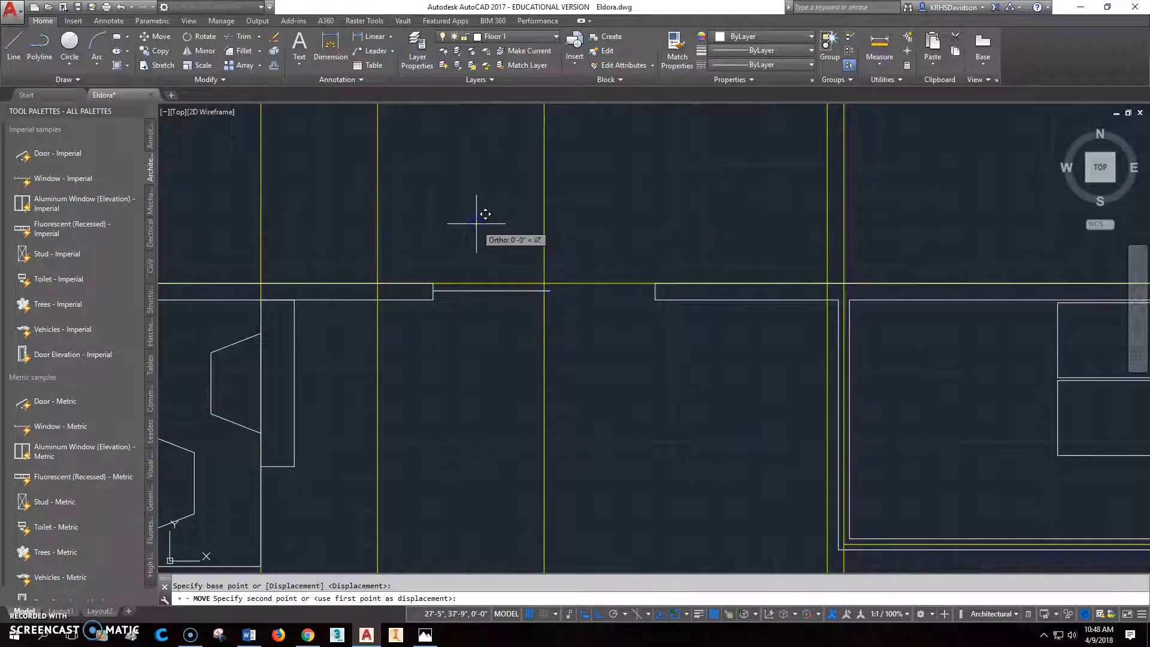
text(1)
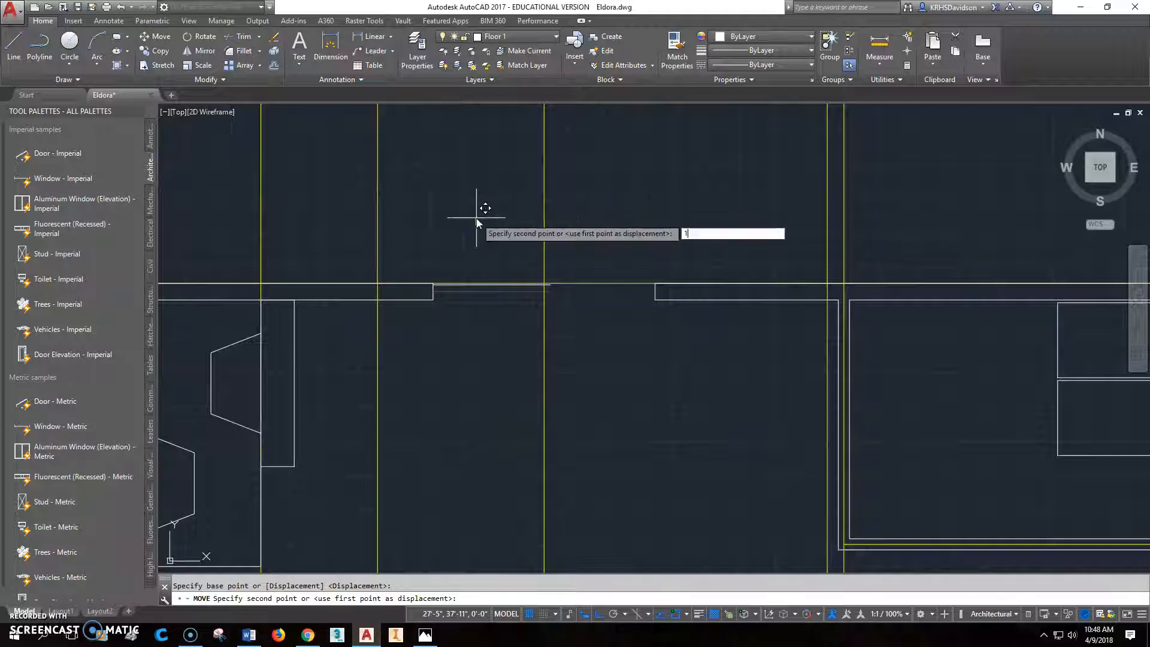
key(Return)
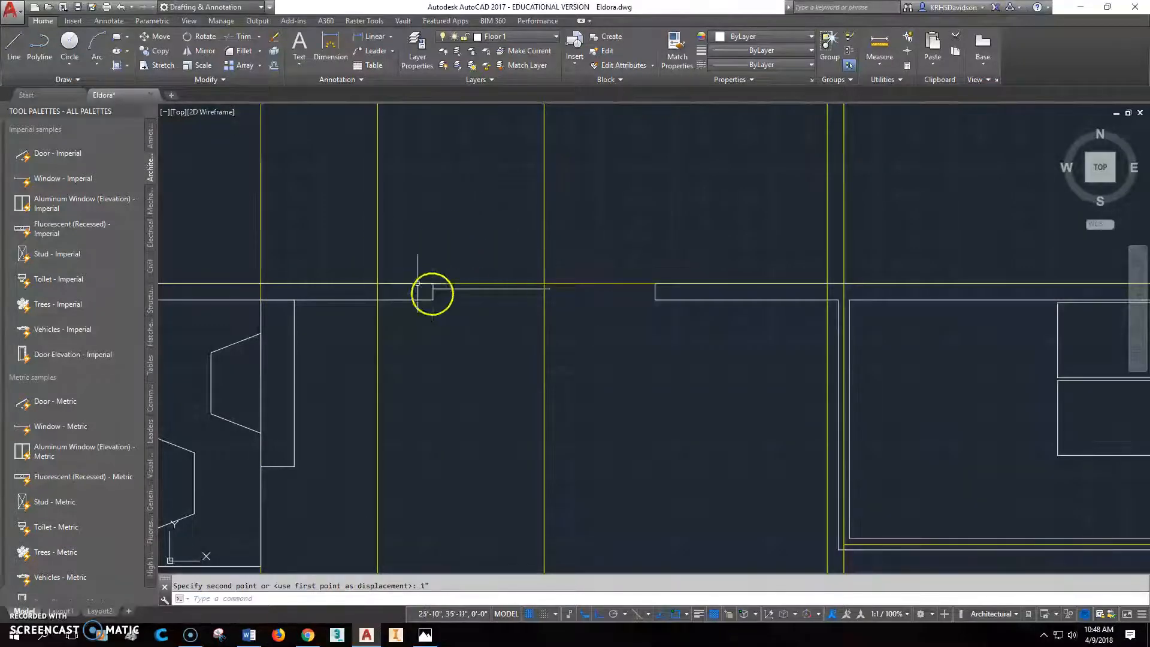
- Mirror the door panel line about the opening's vertical centre construction line, keeping the source line
click(205, 51)
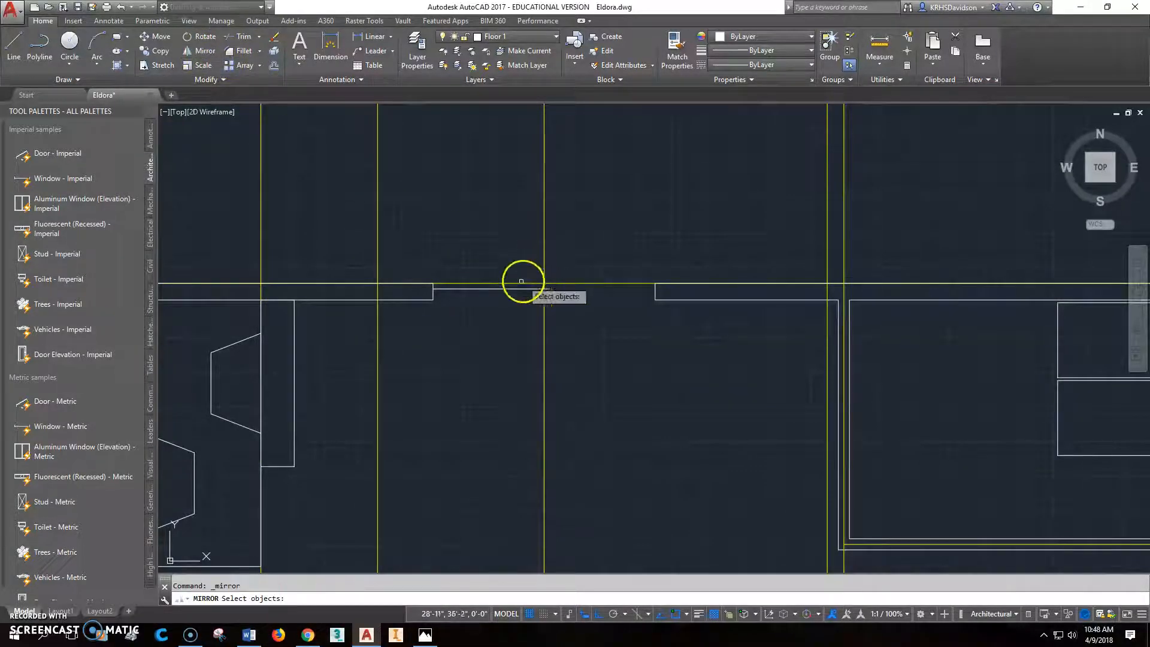
click(513, 289)
key(Return)
click(545, 283)
click(525, 417)
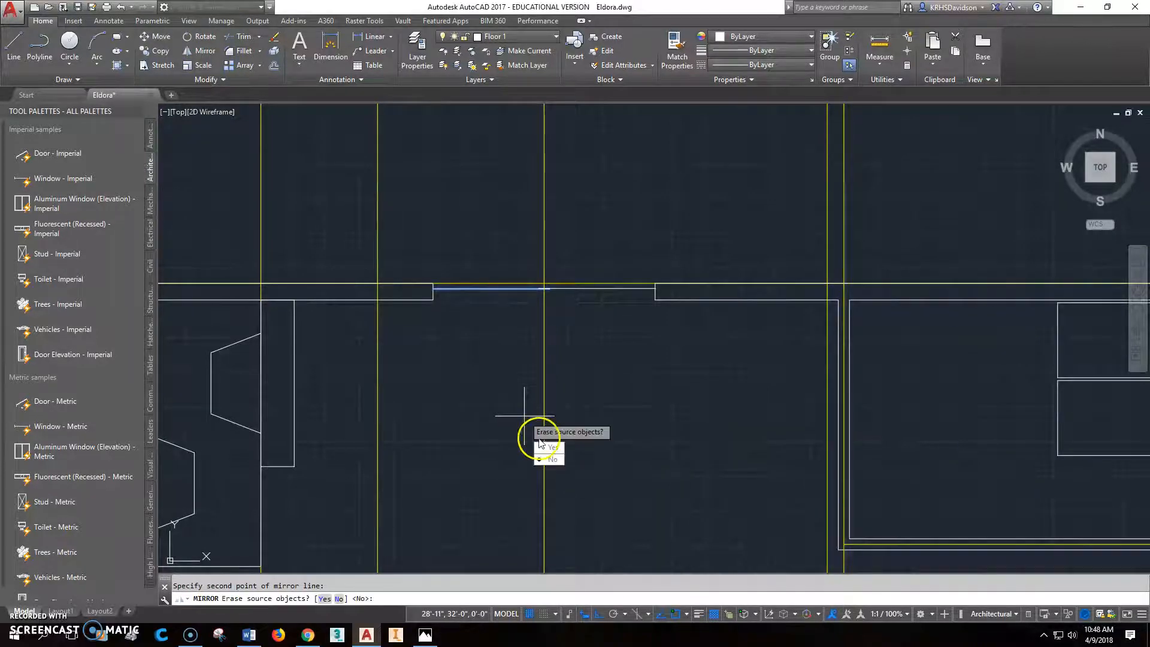
click(543, 459)
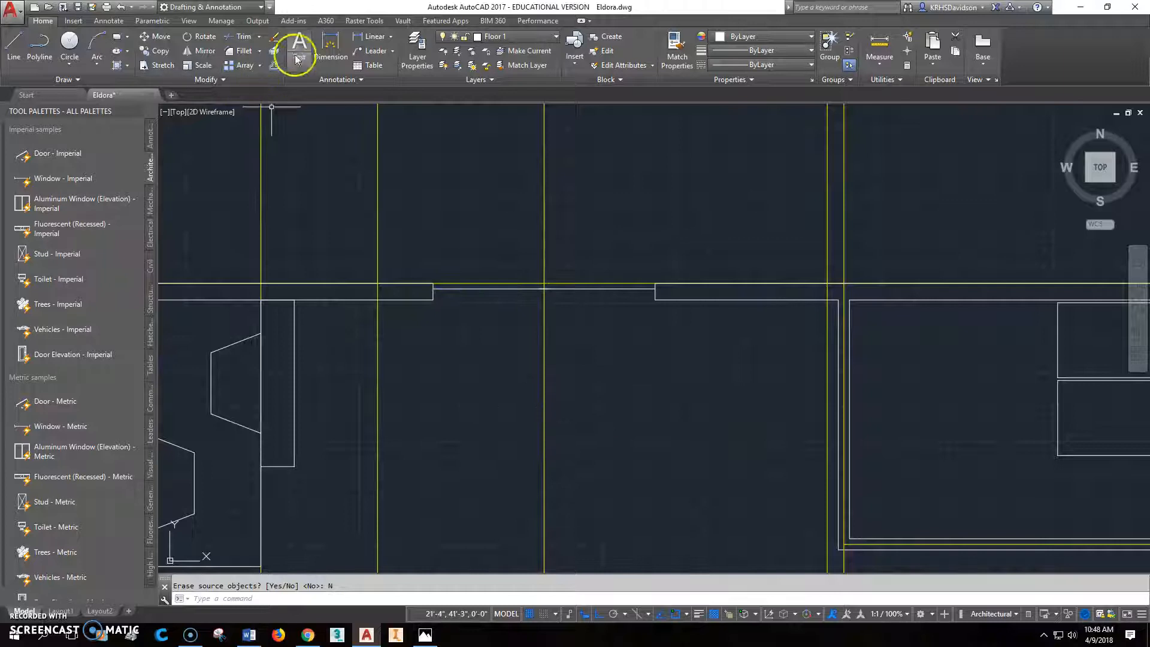
- Move the mirrored door panel line 2" down, toward the wall's inner face
click(165, 43)
click(611, 289)
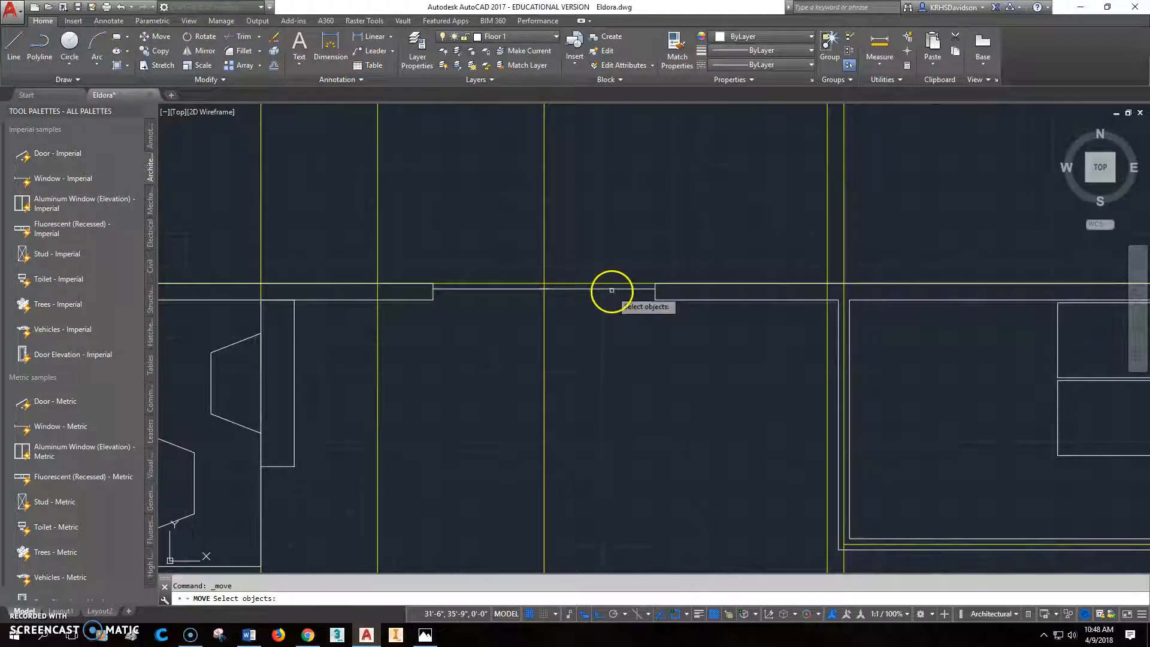
key(Return)
click(615, 309)
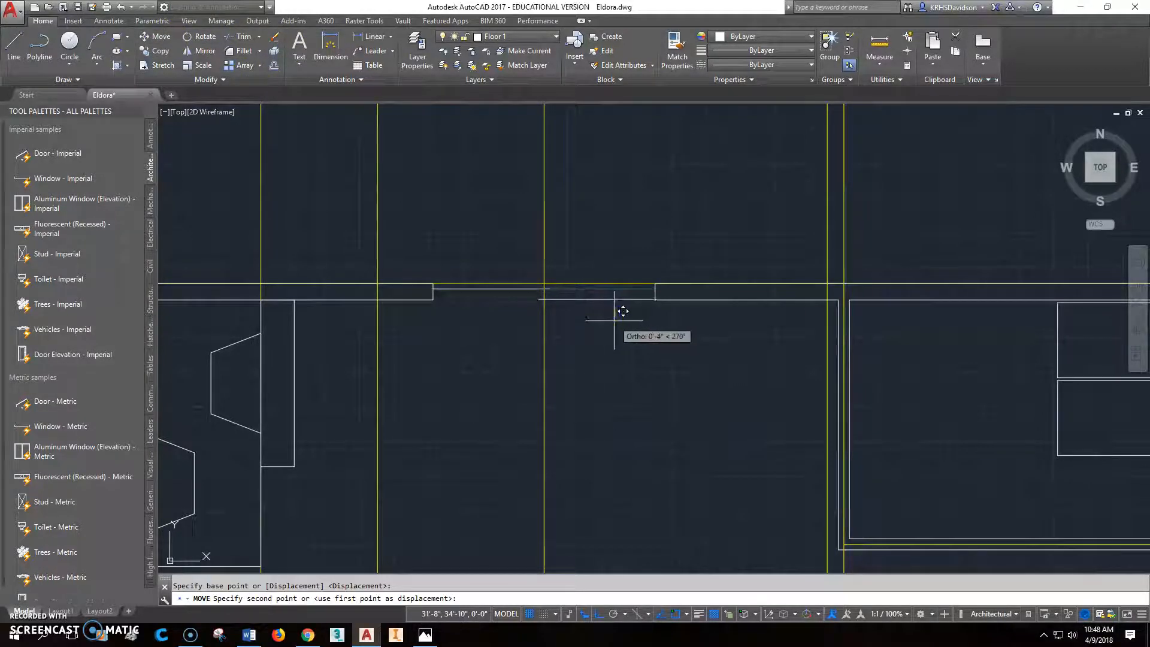
text(2')
key(Return)
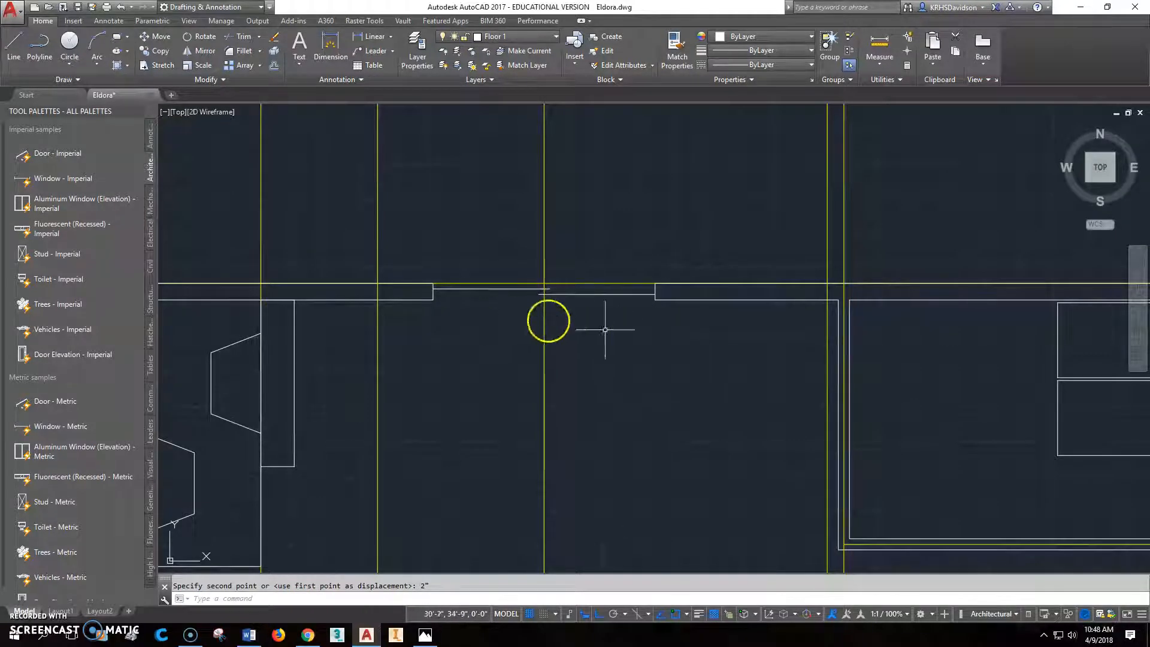
- Check the sliding door in the plan, consult the reference floor plan image, and return to the drawing's utility, shop and garage area
scroll(527, 350, down, 3)
scroll(542, 363, up, 3)
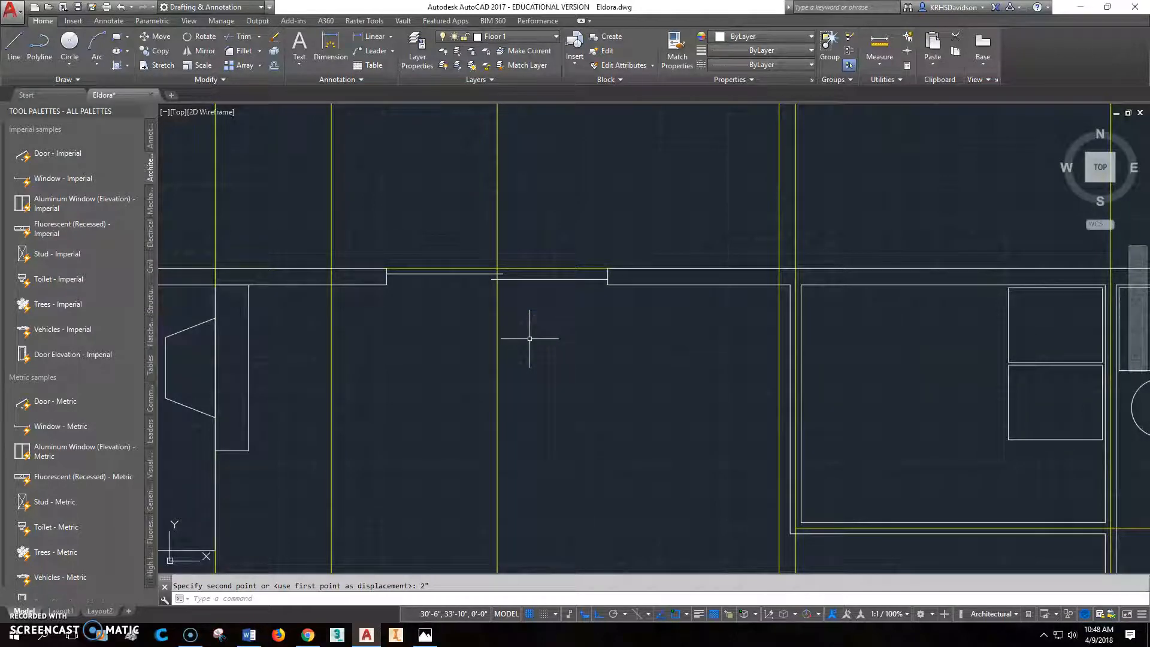
scroll(527, 256, down, 3)
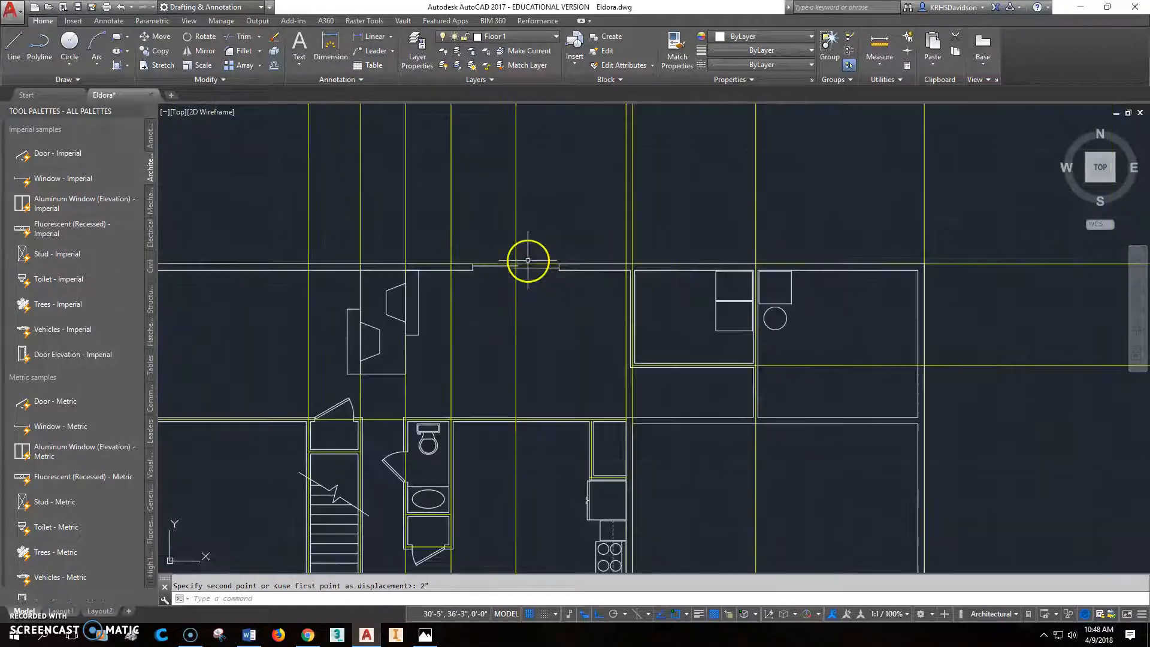
scroll(531, 329, up, 2)
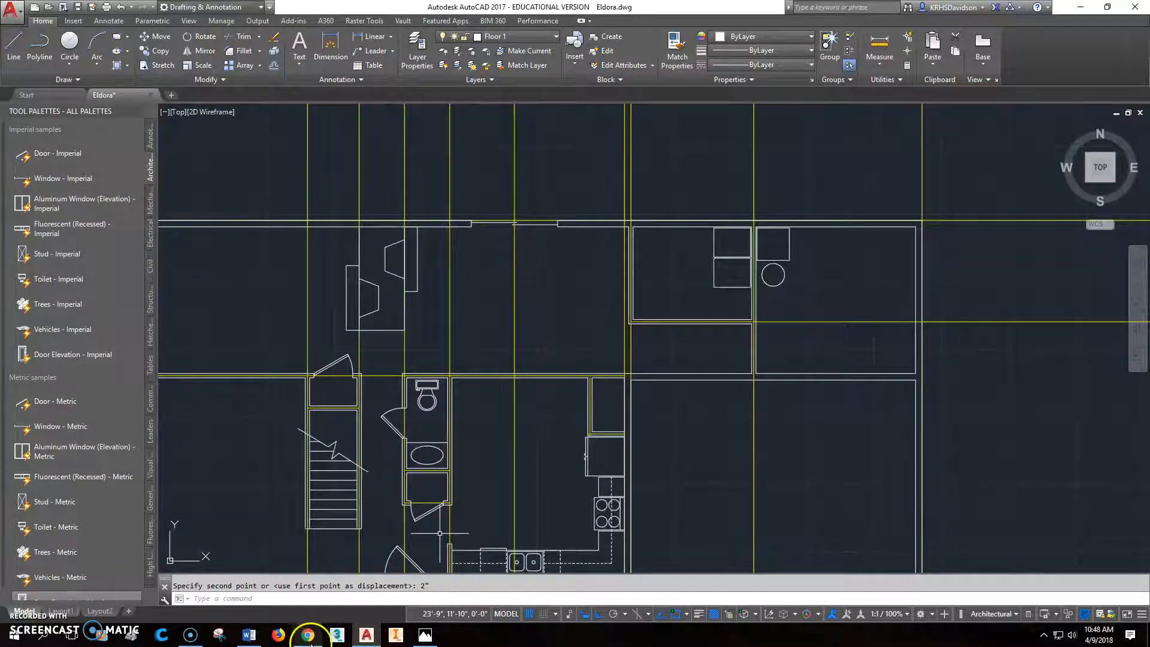
click(308, 634)
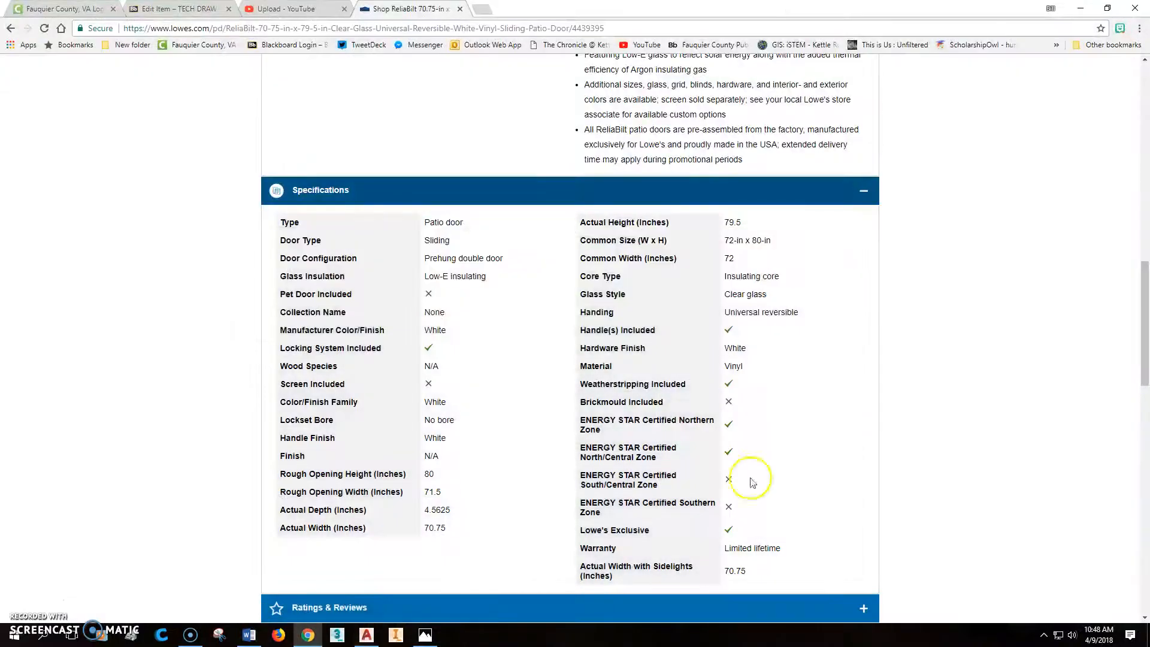
click(426, 636)
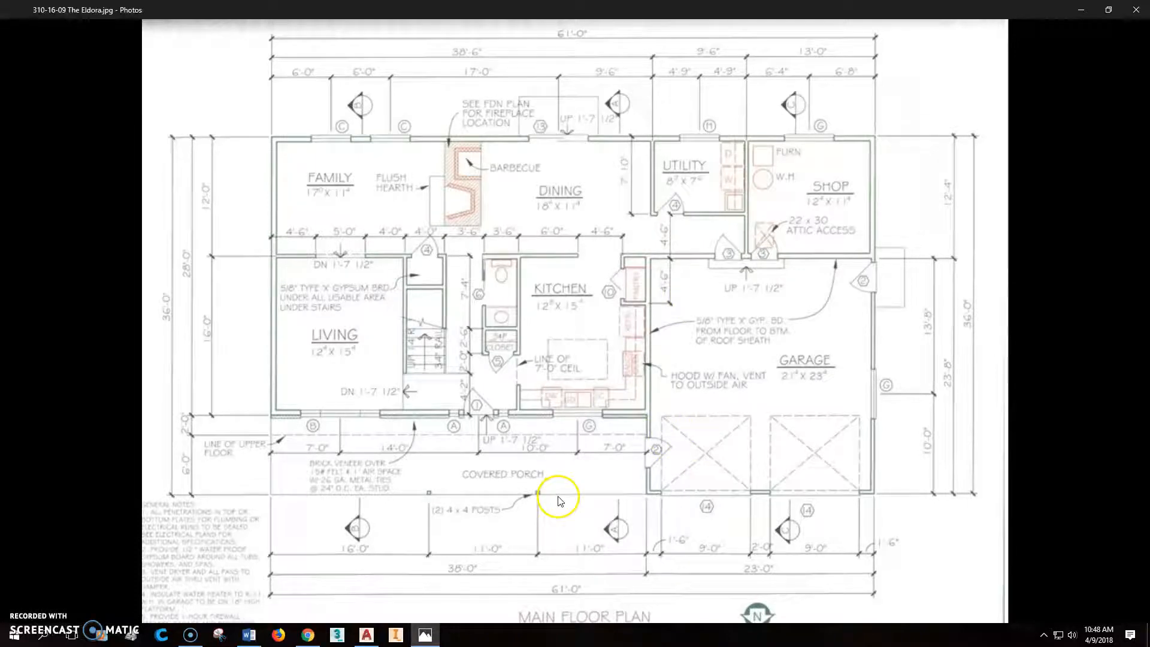
click(367, 636)
middle_drag(757, 302, 595, 282)
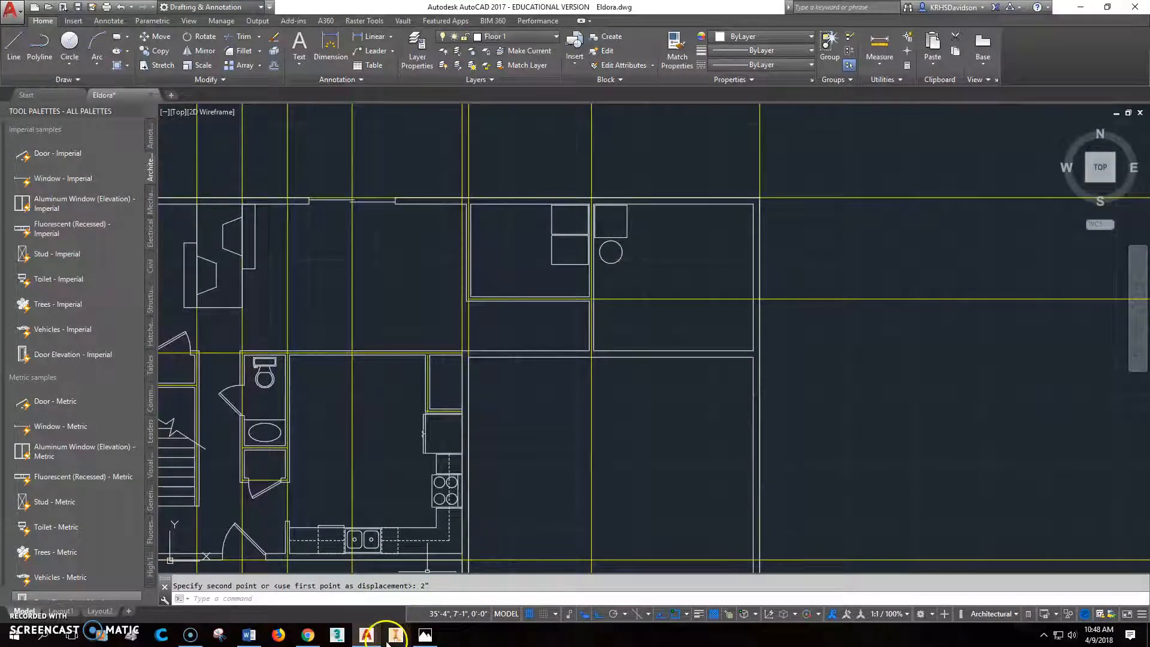
- Check the reference floor plan and insert an imperial door block in the shop–garage wall, just right of the utility–shop partition
click(426, 636)
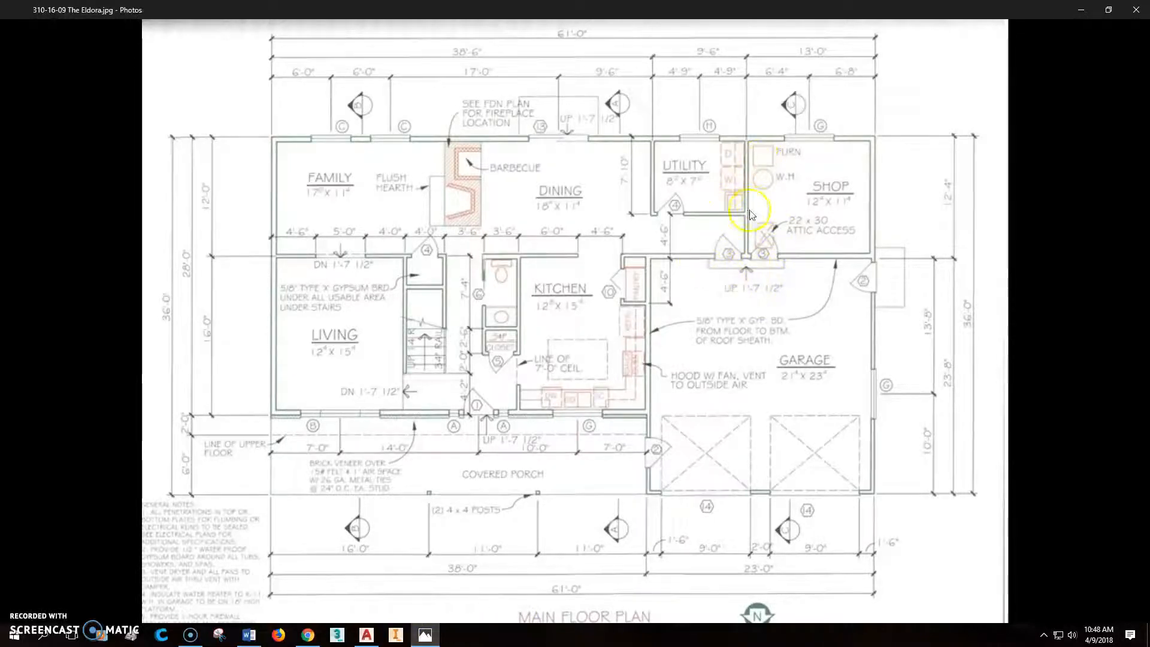
click(366, 636)
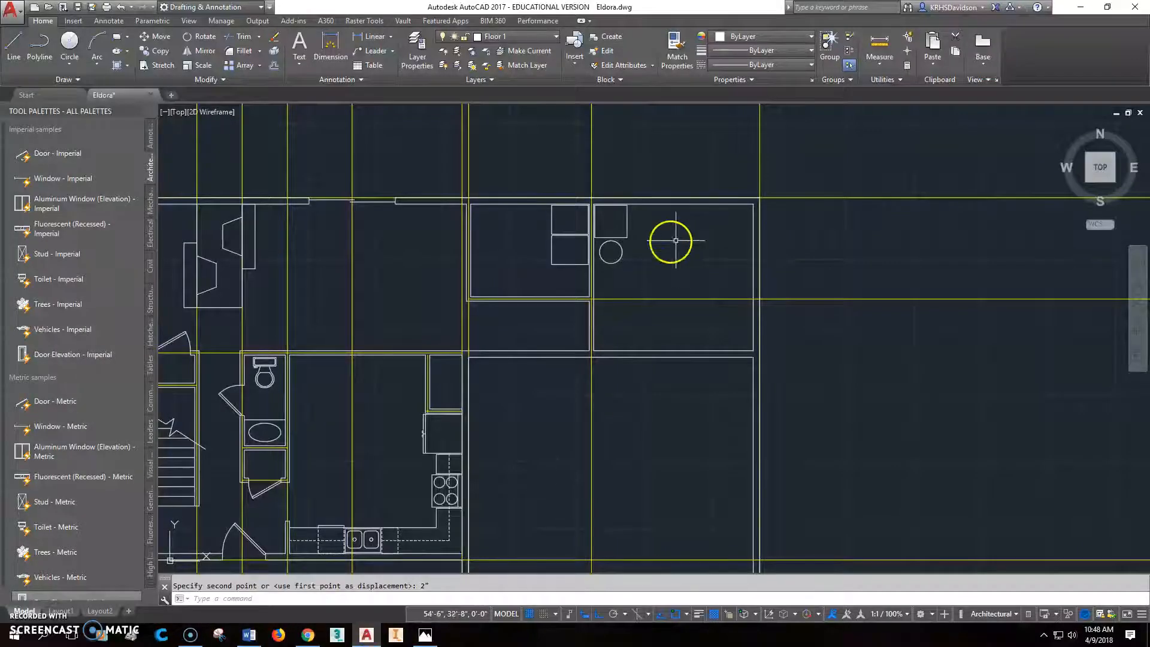
scroll(594, 367, up, 2)
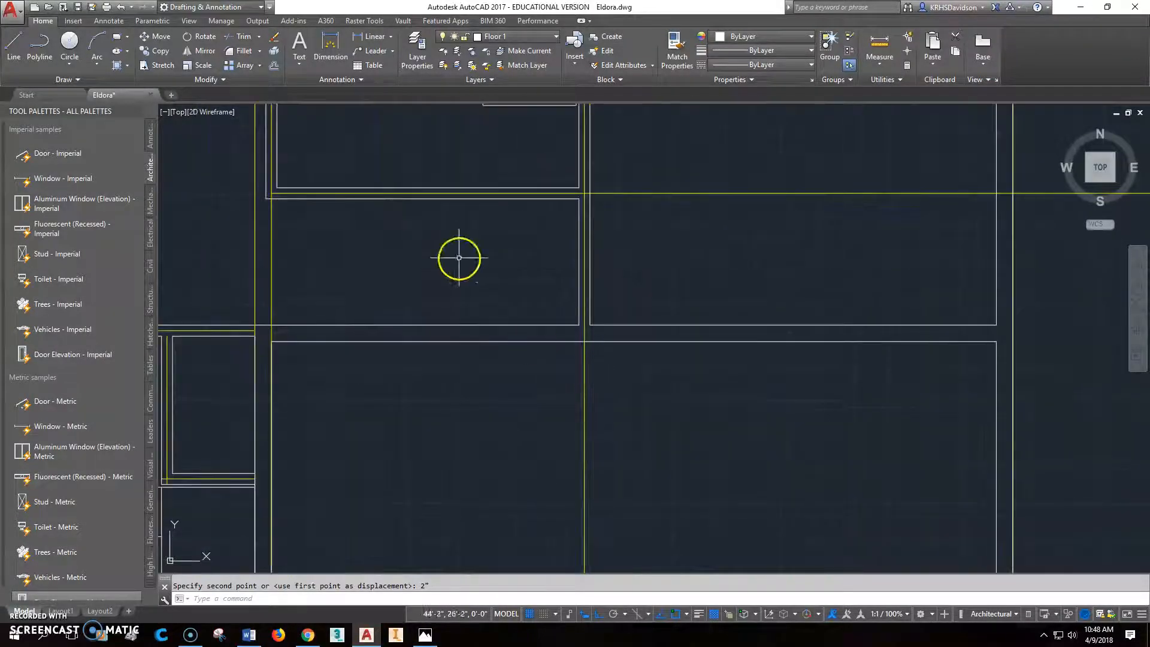
click(95, 153)
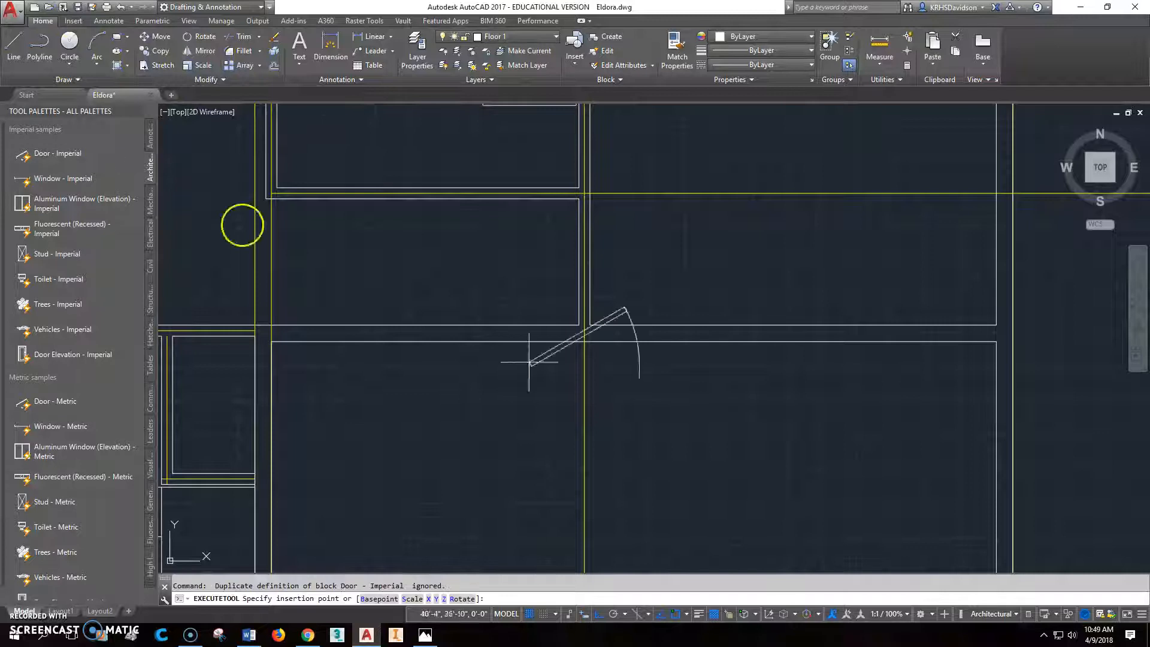
click(603, 328)
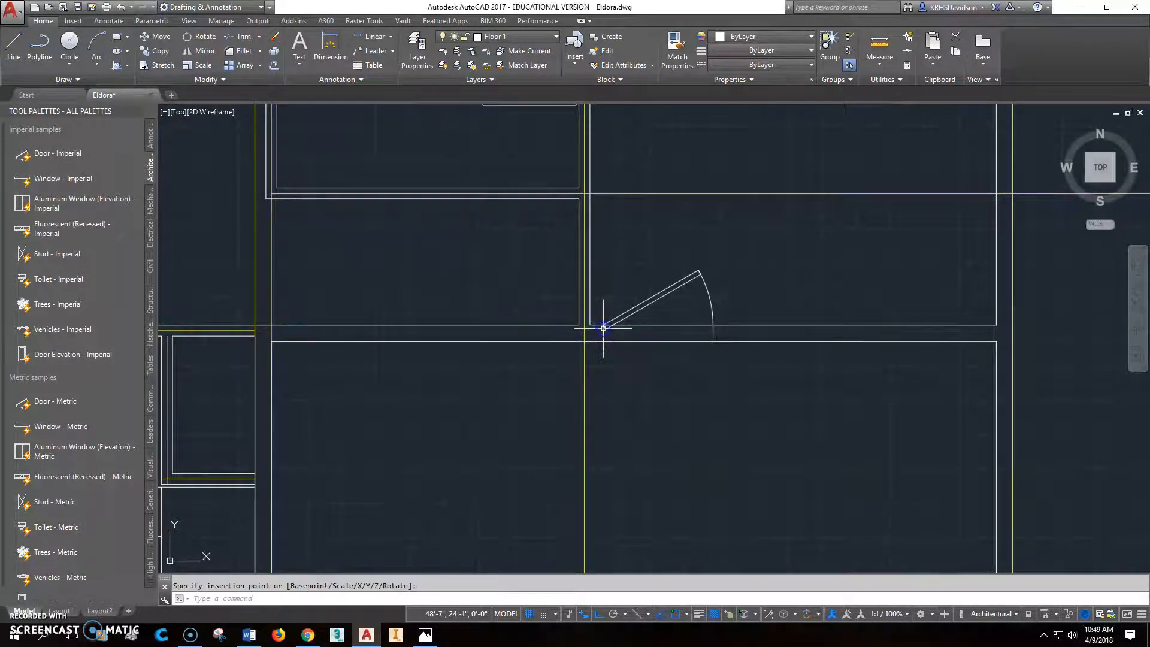
- Move the shop door so its hinge-side jamb corner sits on the wall corner beside the utility–shop partition
scroll(616, 352, up, 8)
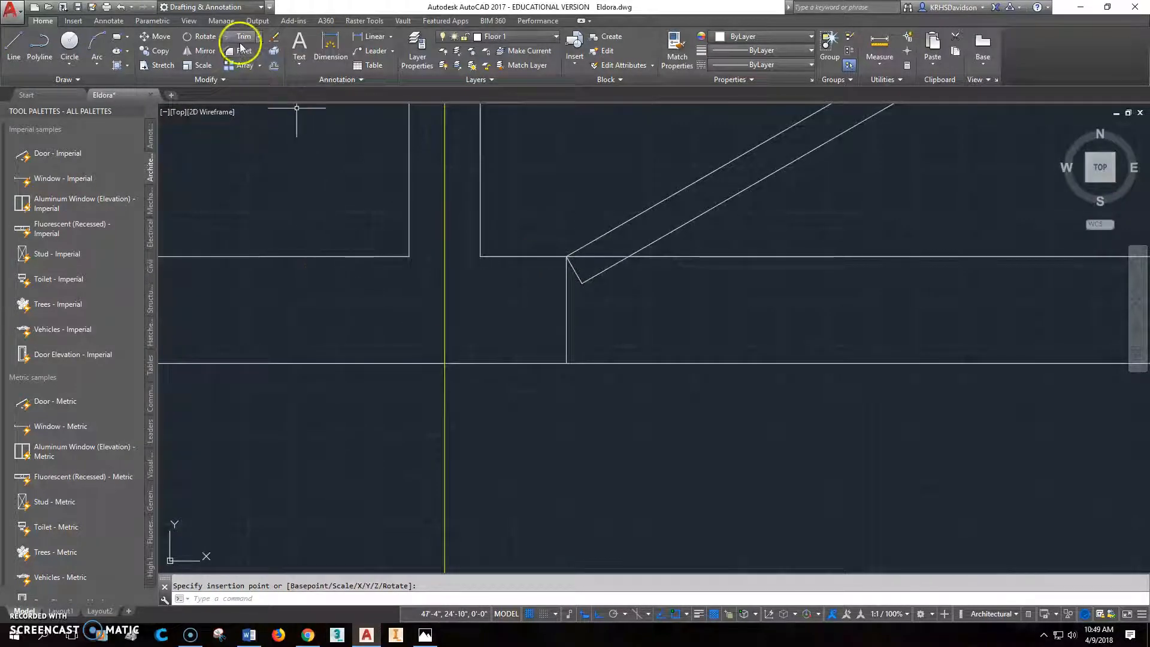
click(171, 41)
click(565, 267)
click(567, 267)
key(Return)
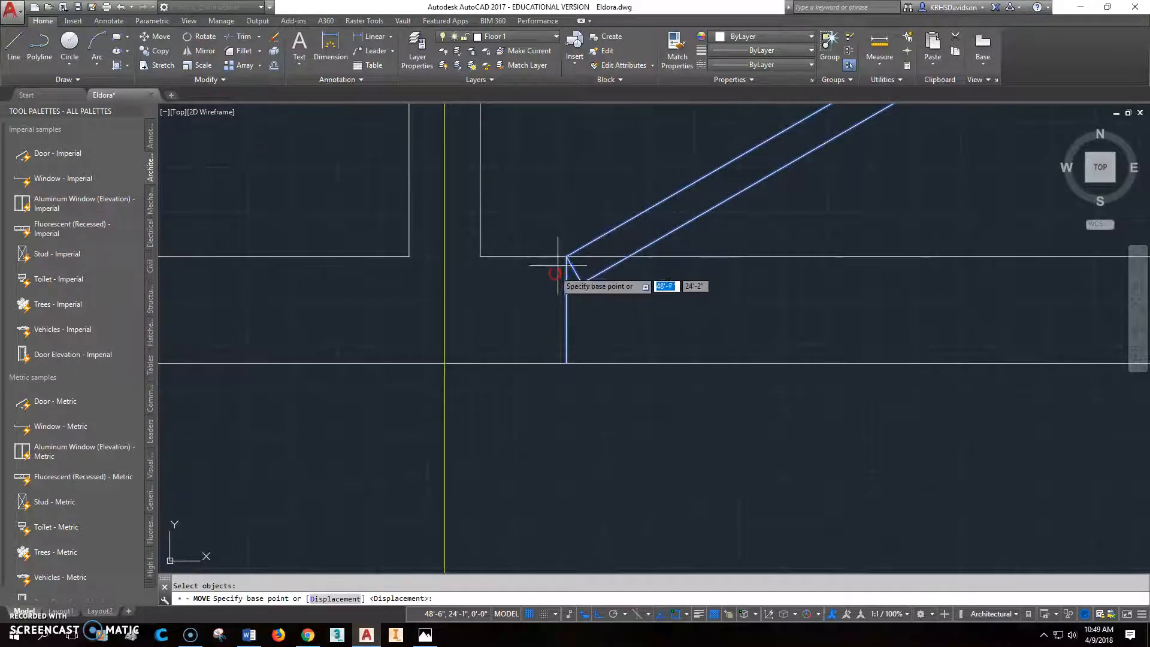
click(566, 256)
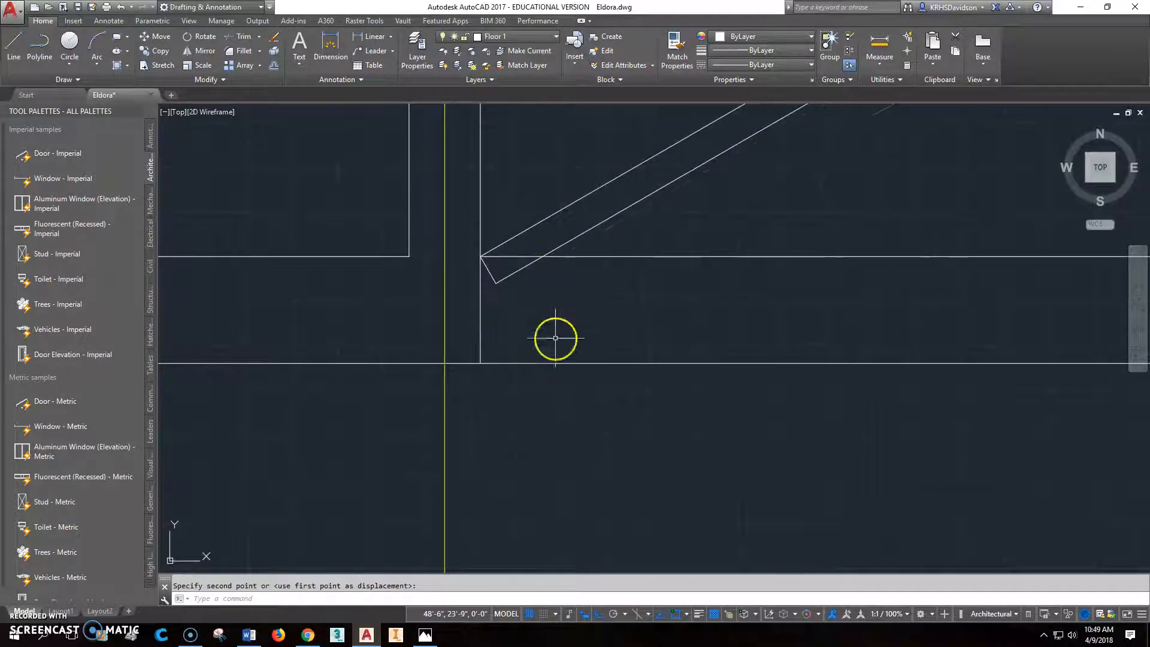
- Move the shop door 4" to the right, away from the partition corner
click(156, 36)
click(595, 187)
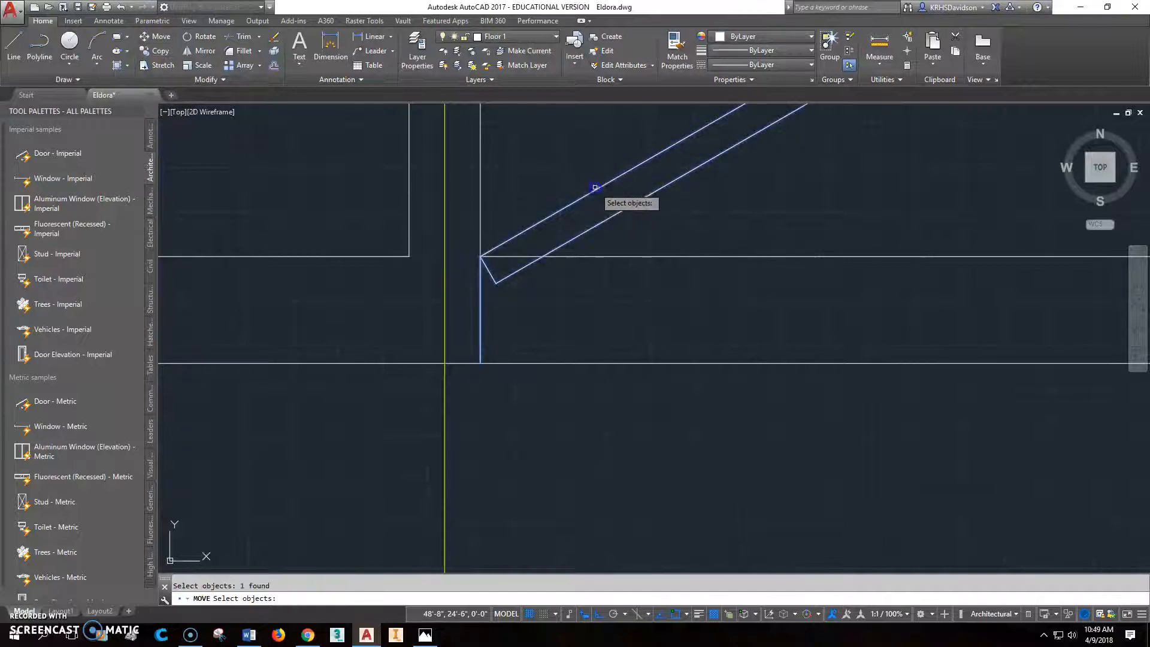
key(Return)
click(723, 217)
text(4")
key(Return)
scroll(778, 237, down, 5)
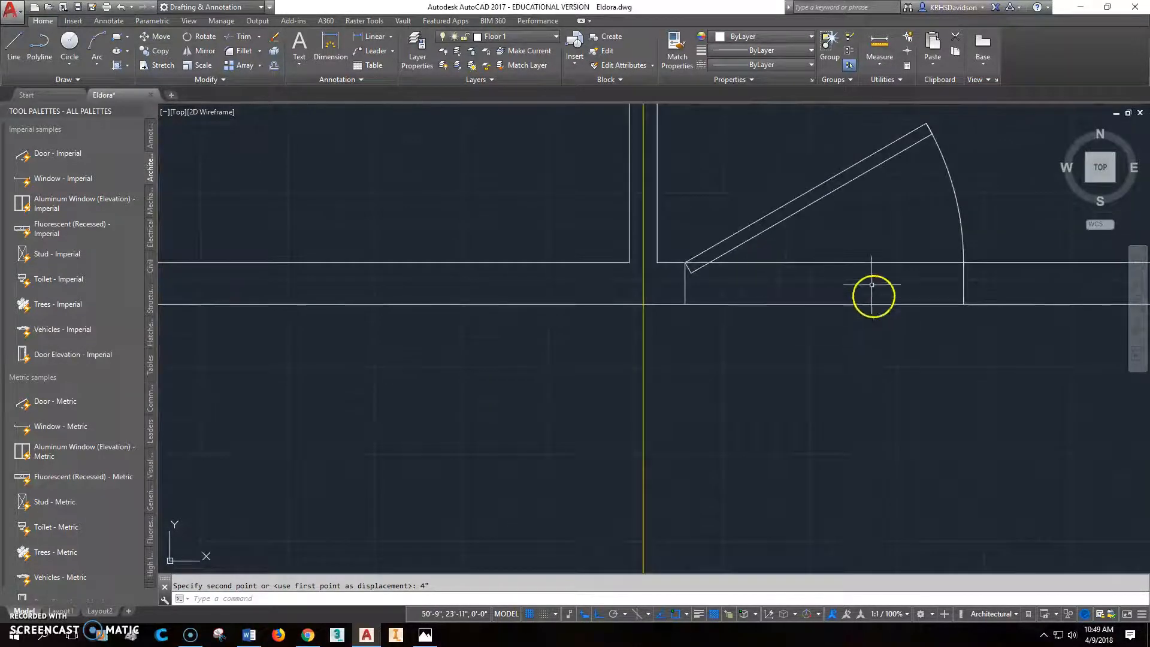
click(844, 229)
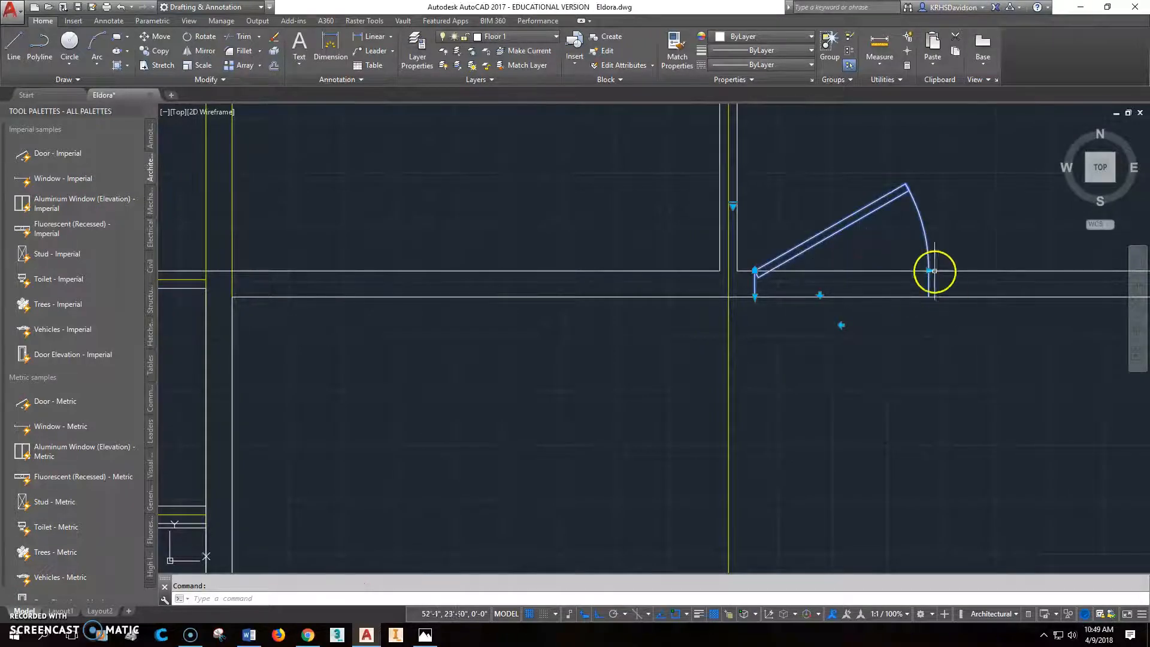
scroll(868, 305, down, 2)
mouse_move(883, 327)
middle_down()
mouse_move(806, 367)
mouse_move(664, 404)
middle_up()
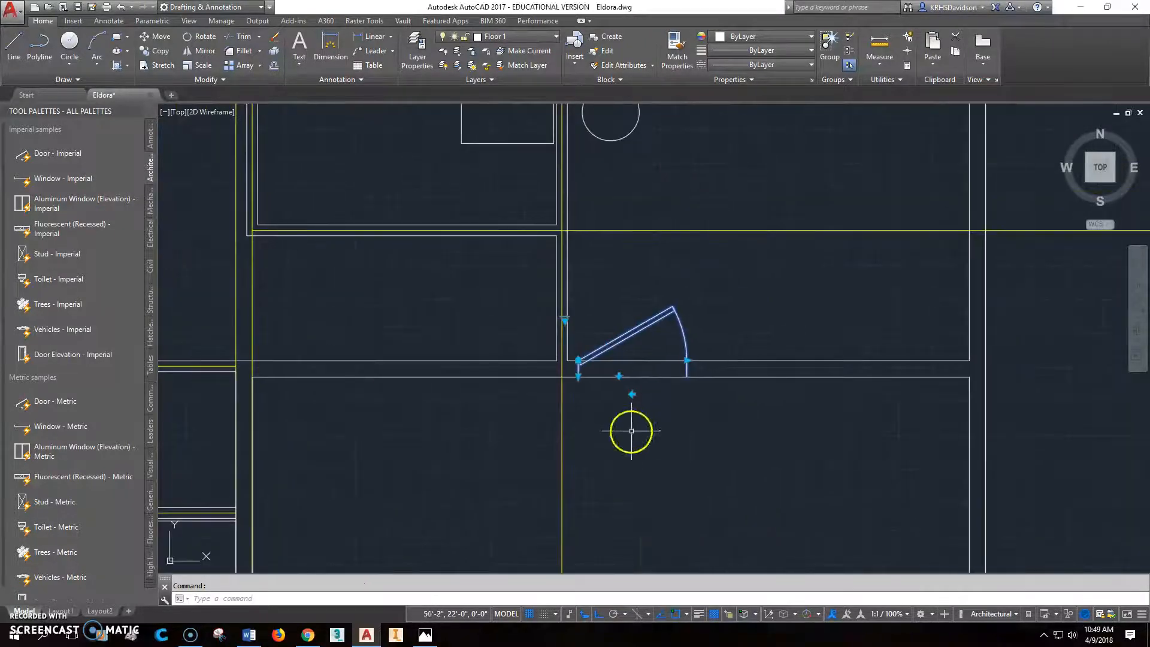
click(687, 360)
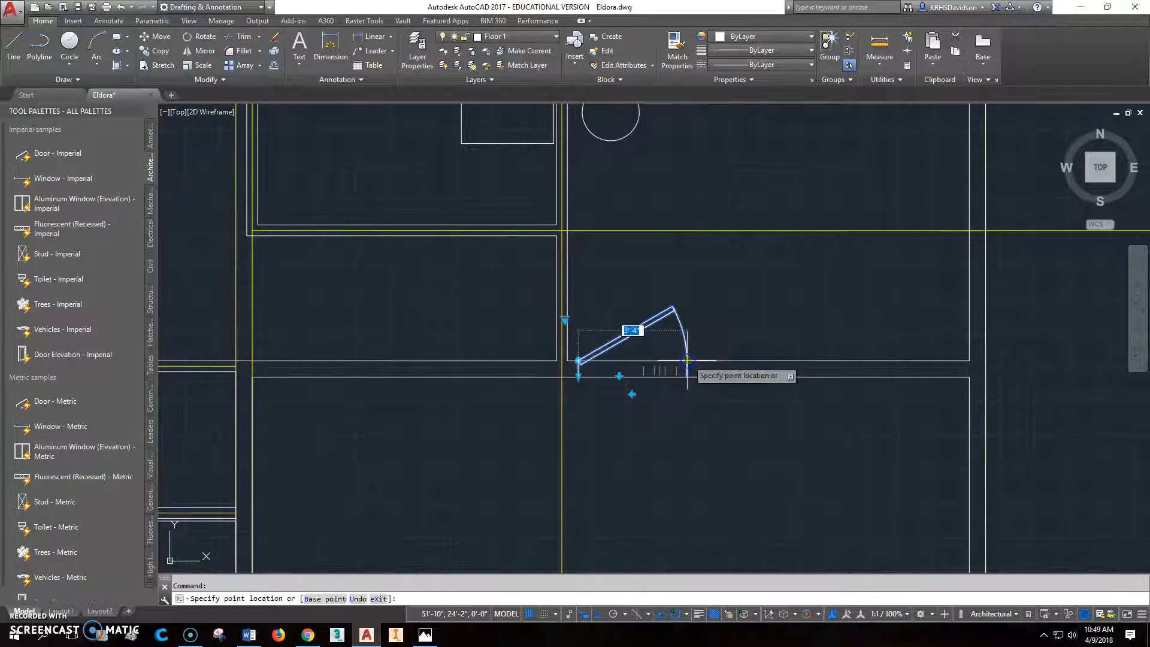
click(683, 359)
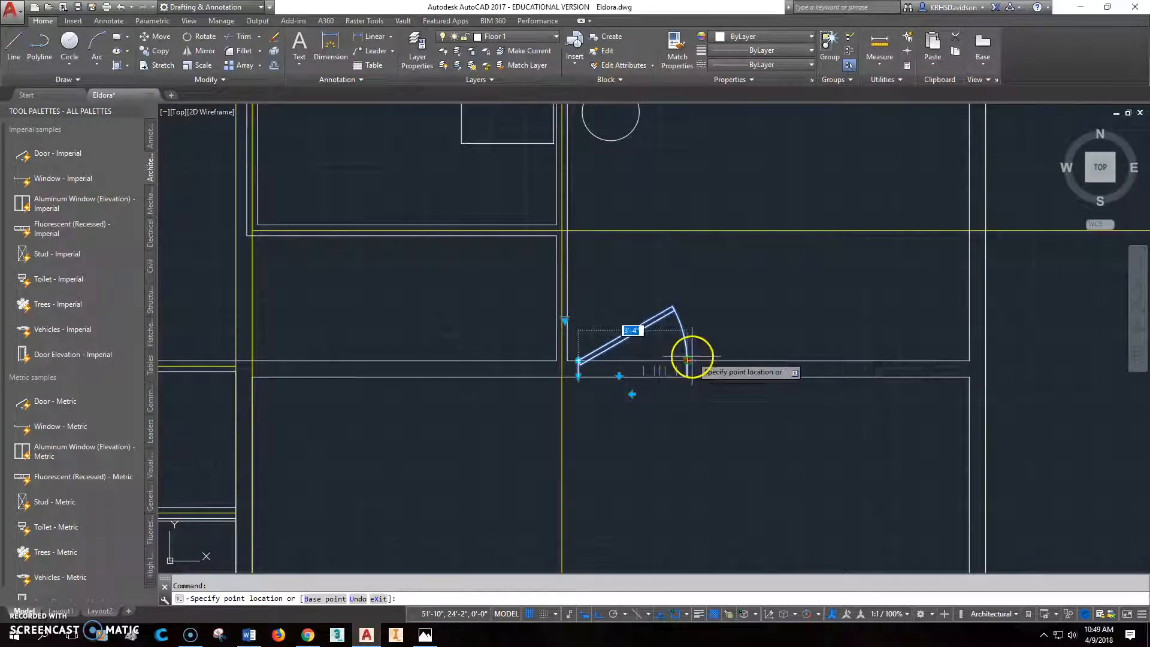
key(Escape)
- Trim both shop–garage wall lines between the shop door's jambs to clear the opening
scroll(712, 319, down, 4)
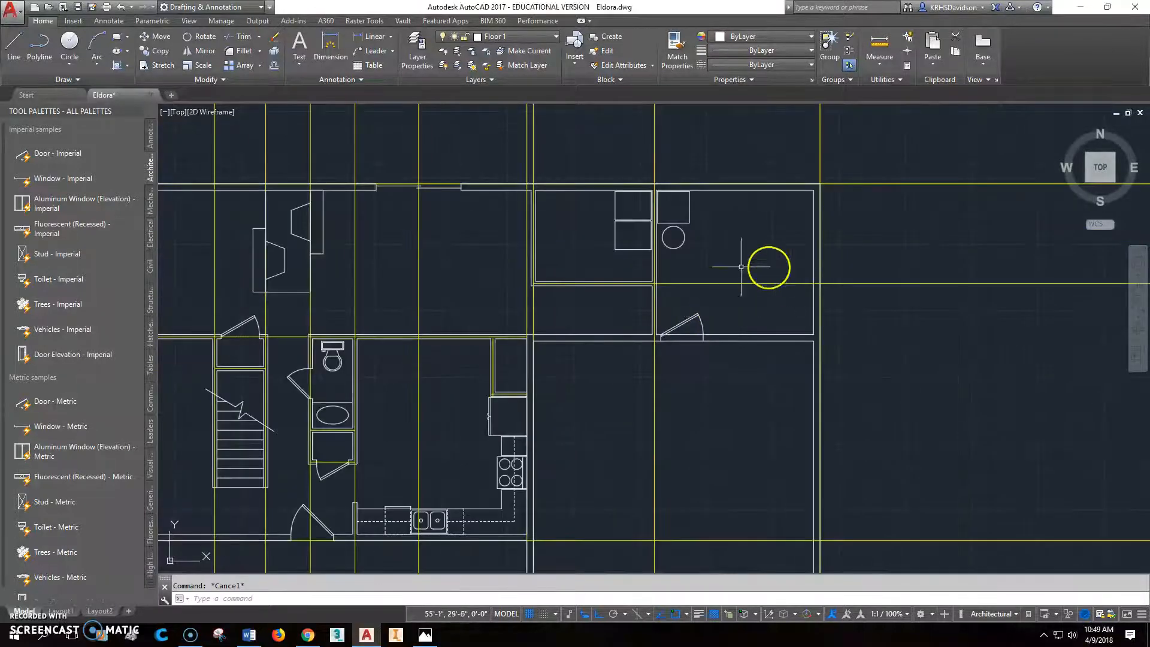
scroll(752, 281, up, 2)
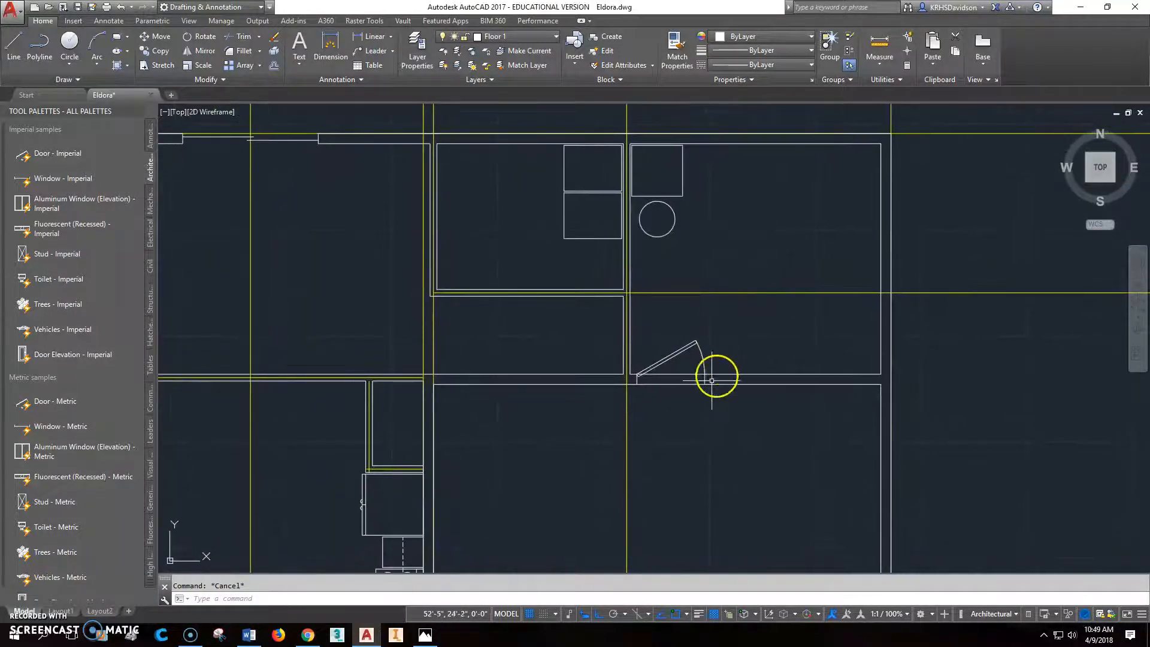
scroll(659, 389, up, 2)
scroll(662, 382, down, 2)
scroll(657, 378, up, 2)
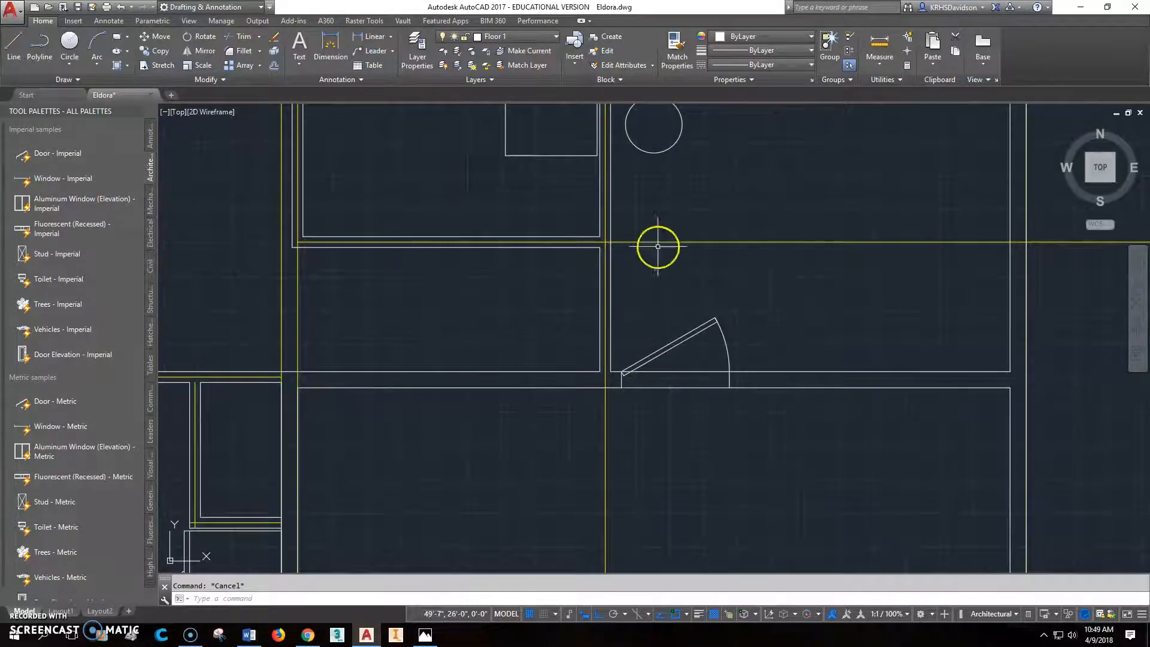
click(242, 36)
click(621, 379)
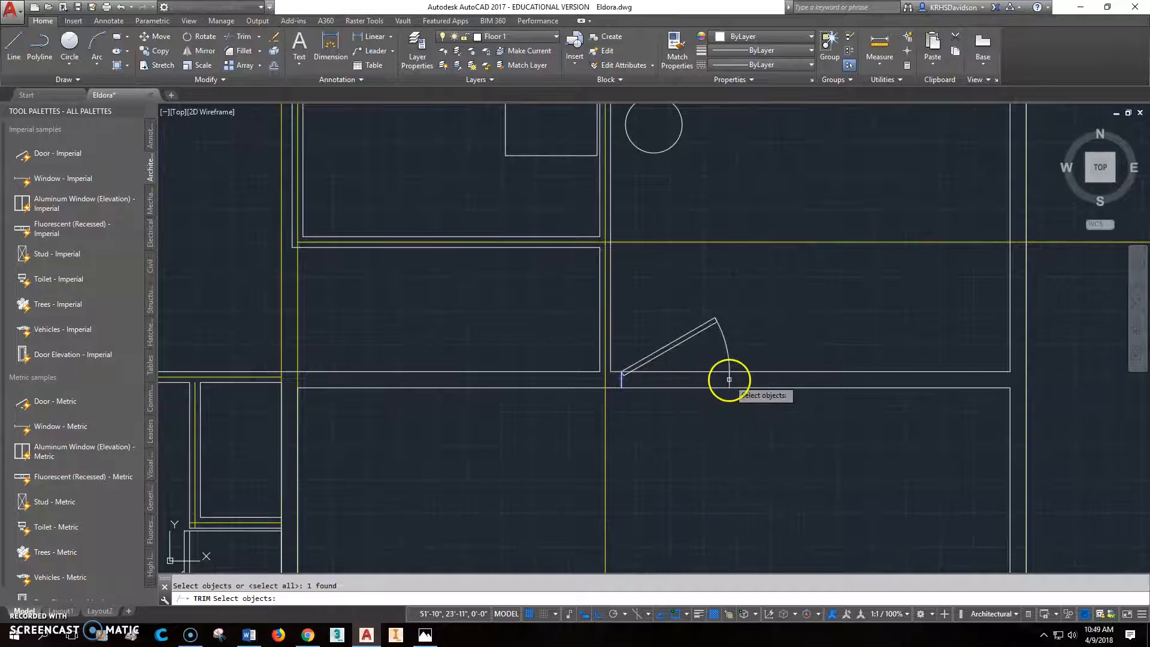
key(Return)
click(711, 388)
click(710, 371)
key(Escape)
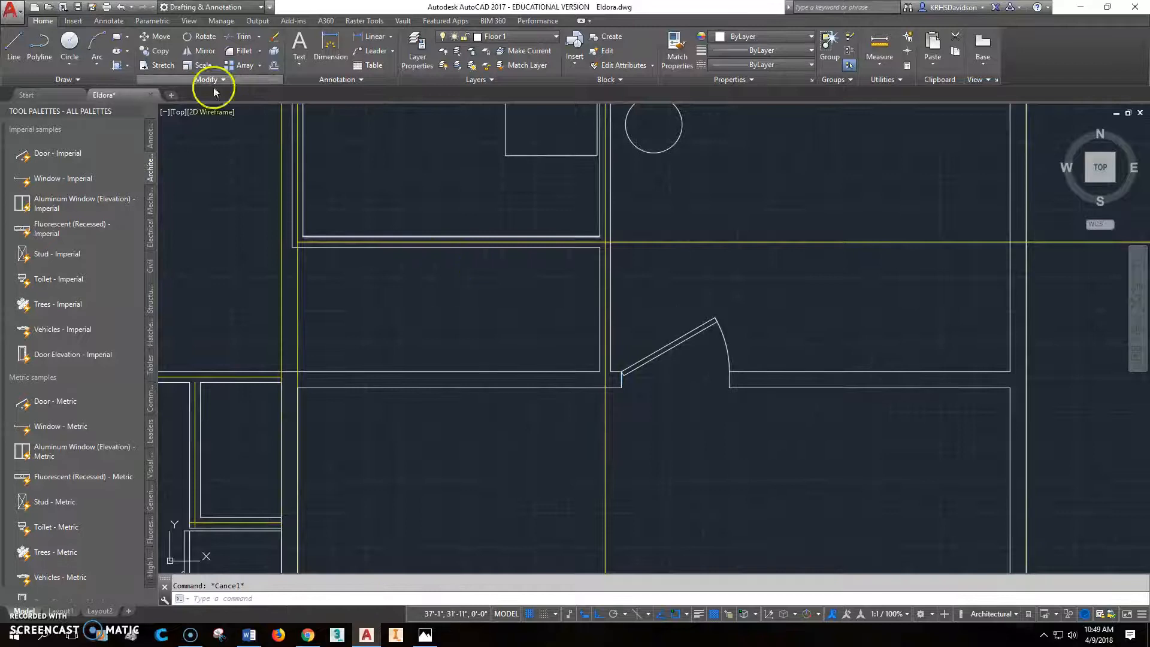
- Mirror the shop door about the partition's vertical construction line onto the hallway side, keeping the source door
click(196, 59)
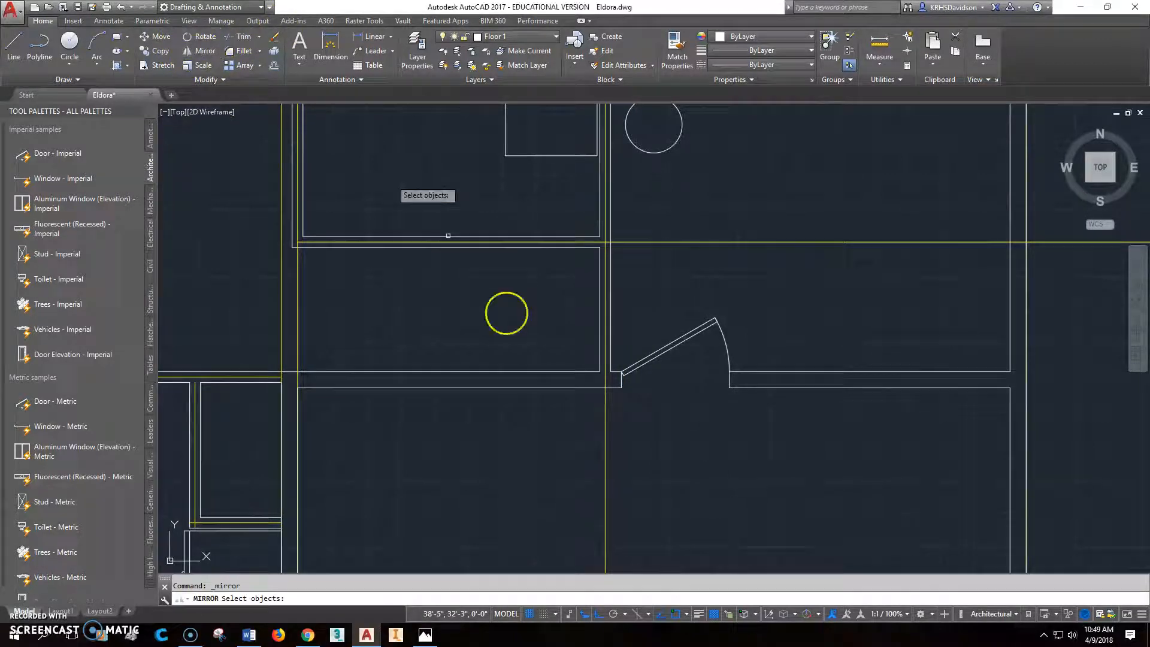
click(634, 366)
key(Return)
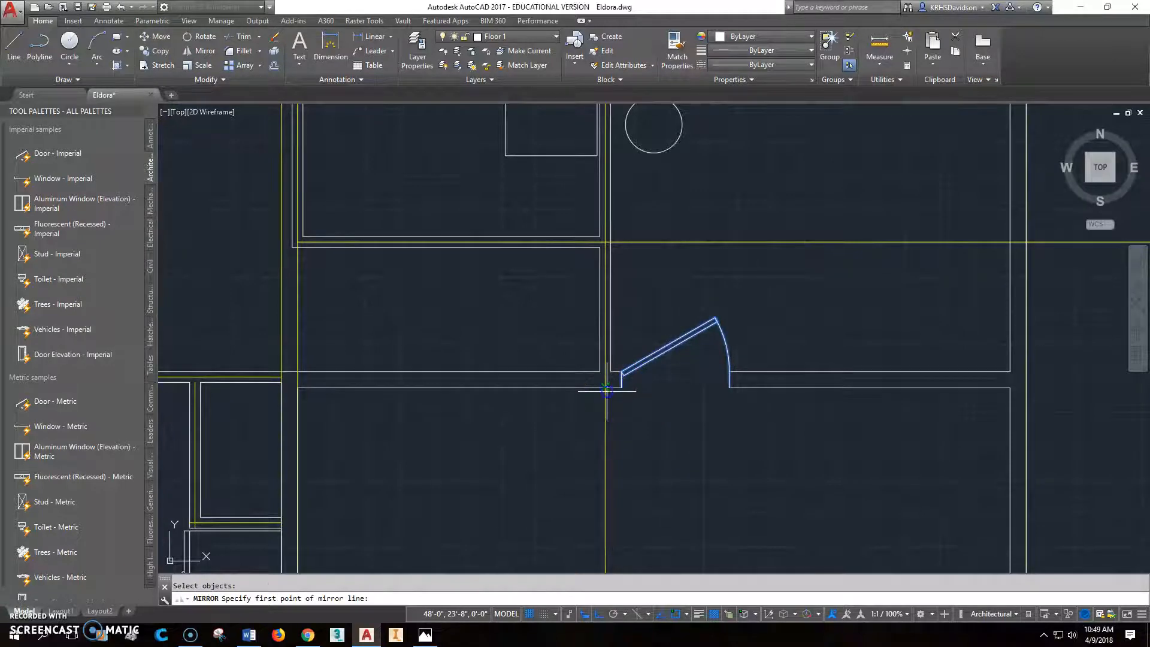
click(604, 388)
click(635, 476)
right_click(636, 476)
click(659, 473)
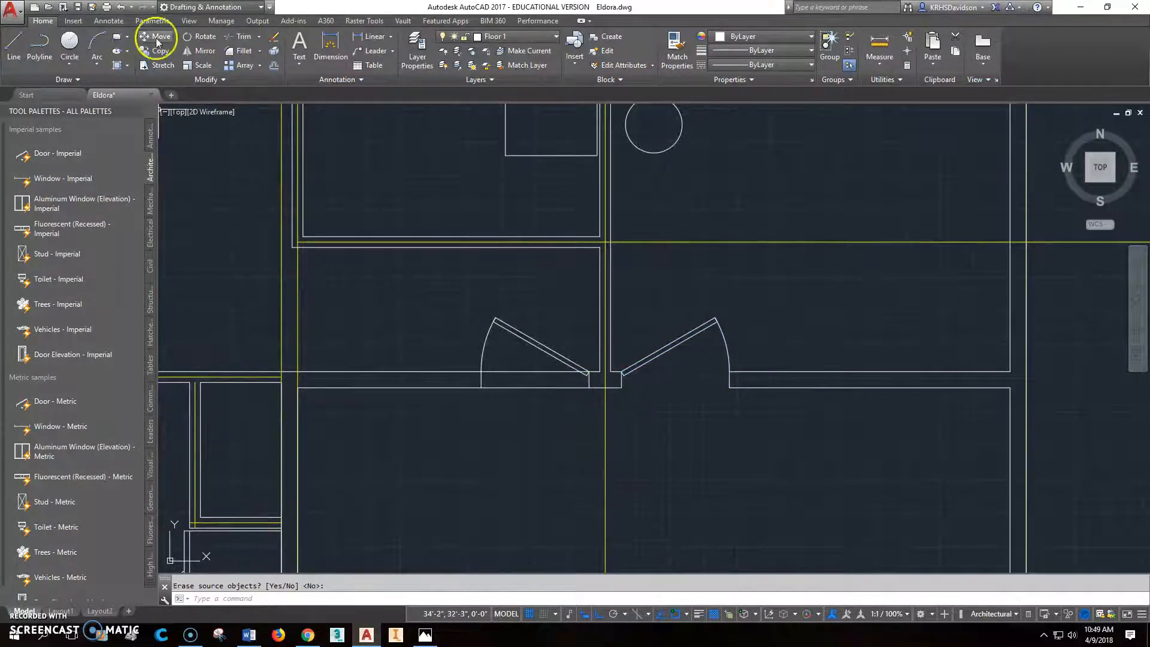
- Trim both wall lines between the jambs of the mirrored hallway-to-garage door
click(234, 37)
click(481, 378)
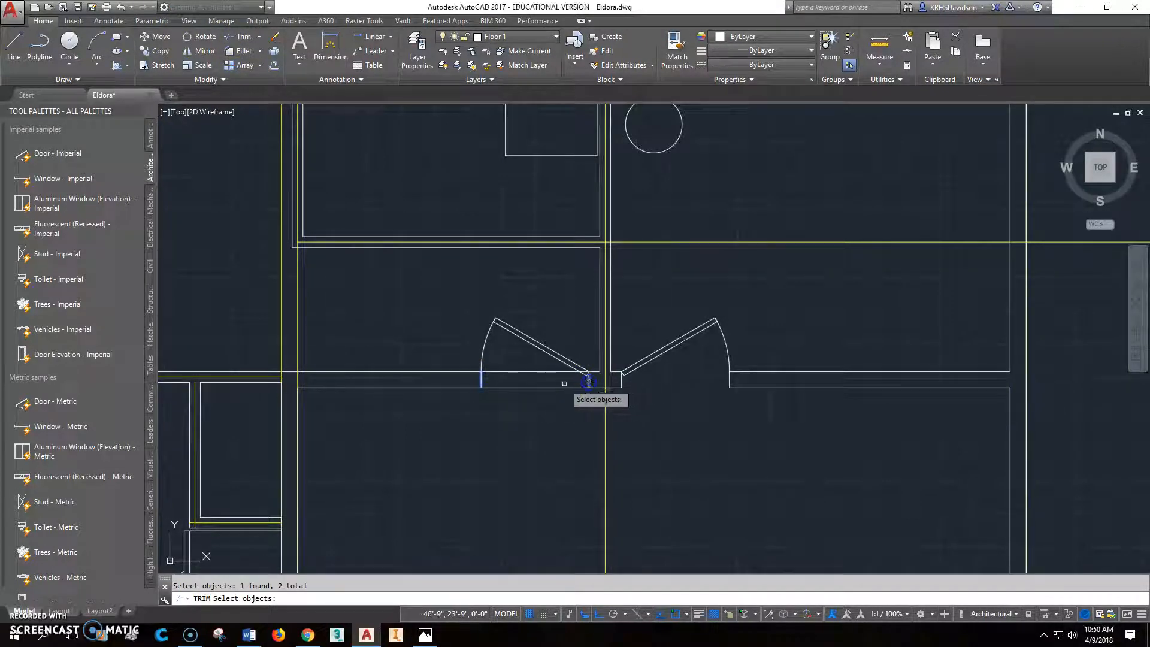
key(Return)
click(534, 372)
click(538, 387)
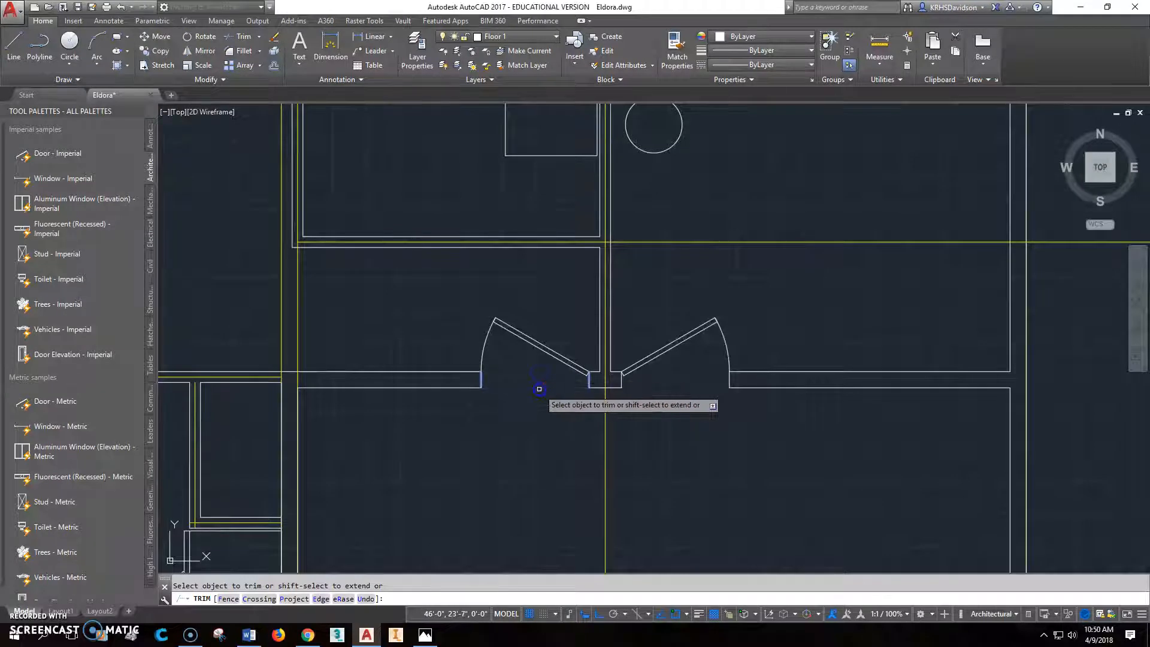
key(Escape)
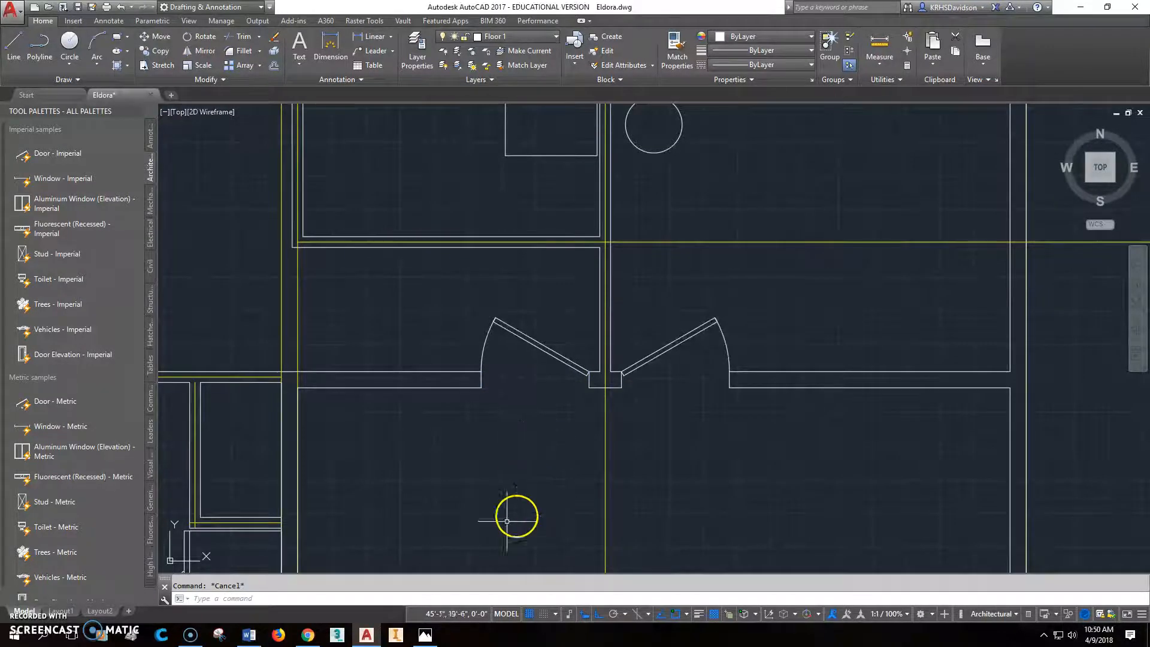
- Check the reference floor plan and insert an imperial door block at the utility room's lower-left inside corner
click(425, 636)
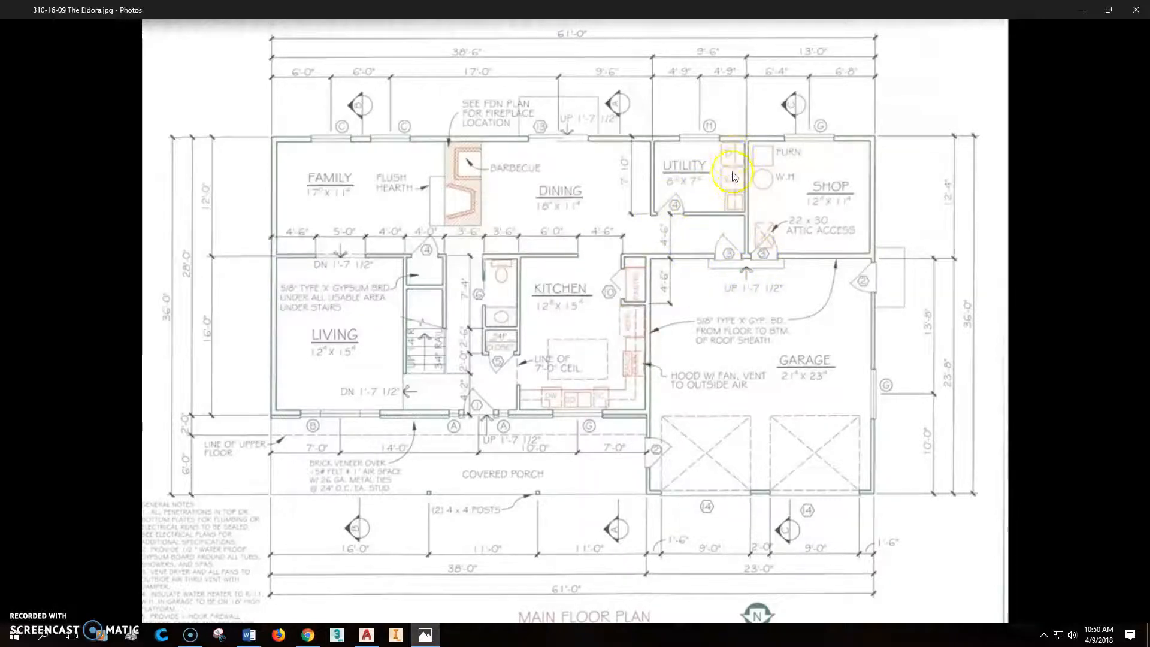
click(366, 636)
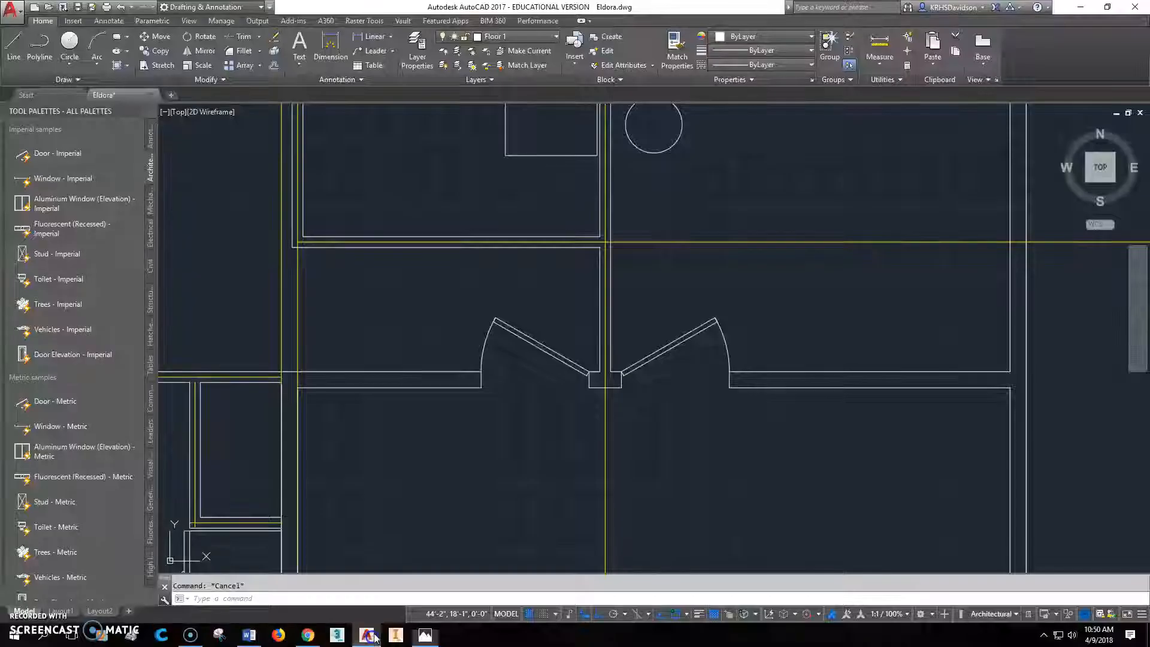
middle_drag(400, 392, 512, 428)
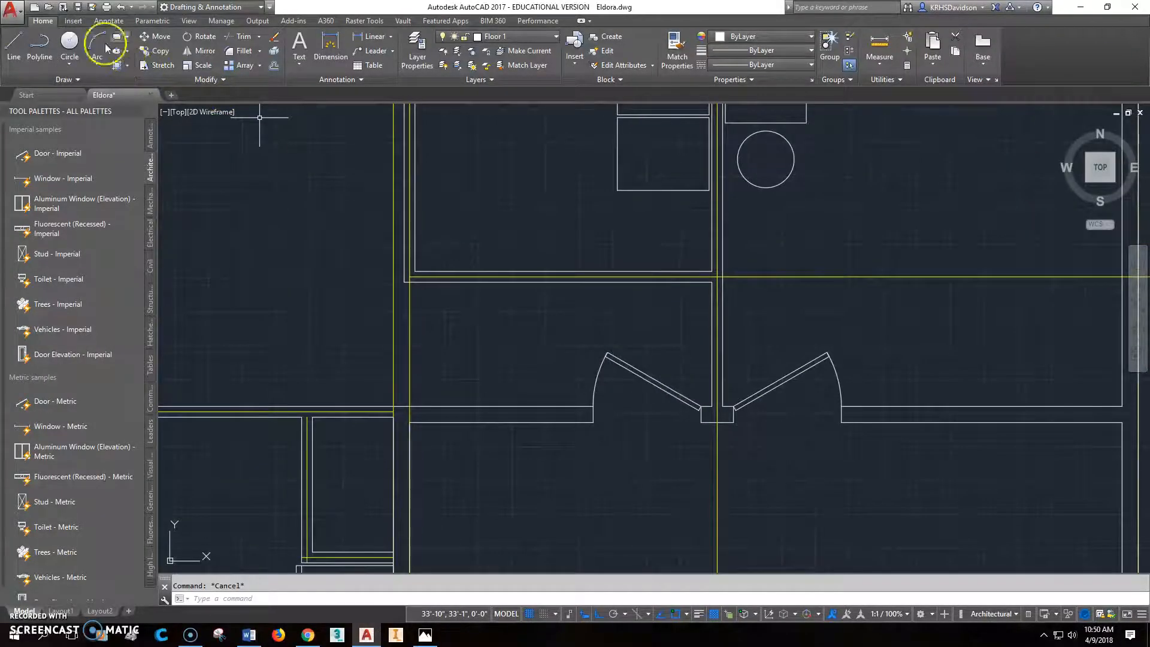
click(75, 157)
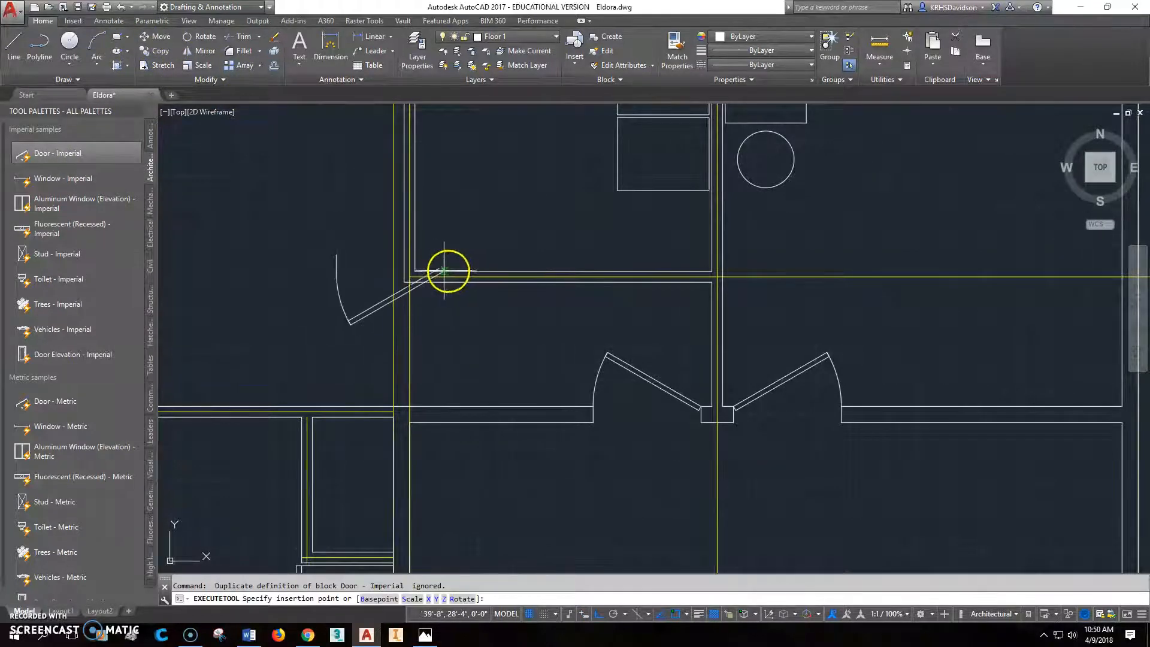
click(418, 272)
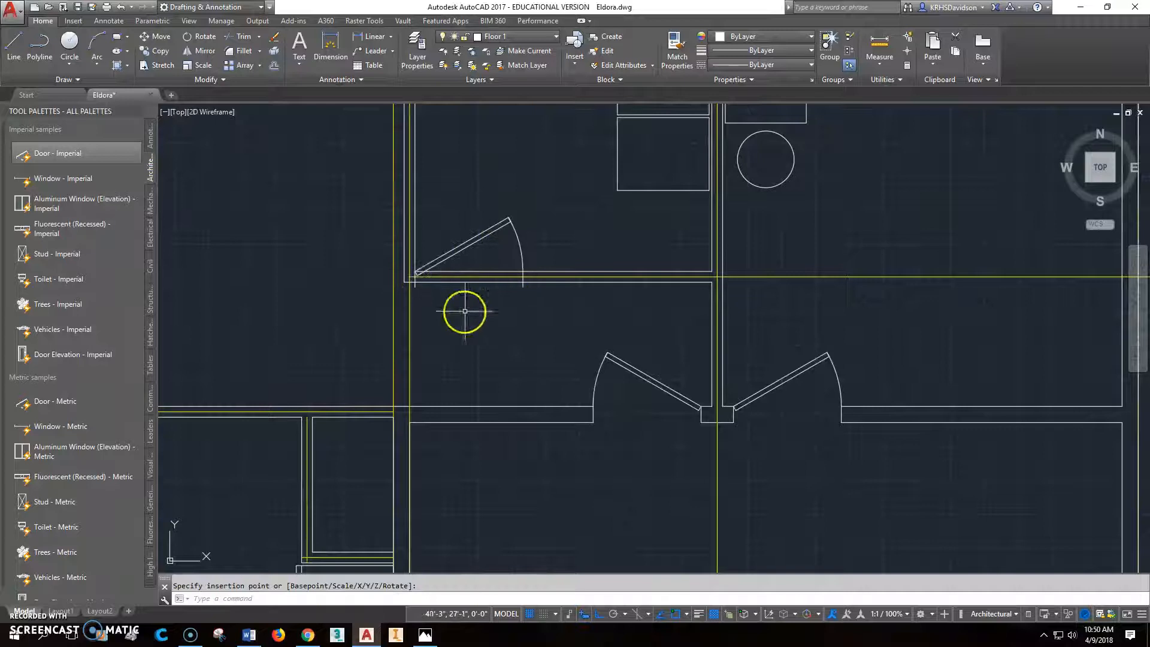
- Shorten the utility door's jambs to match the thickness of the utility room's lower wall
scroll(465, 311, up, 4)
click(646, 289)
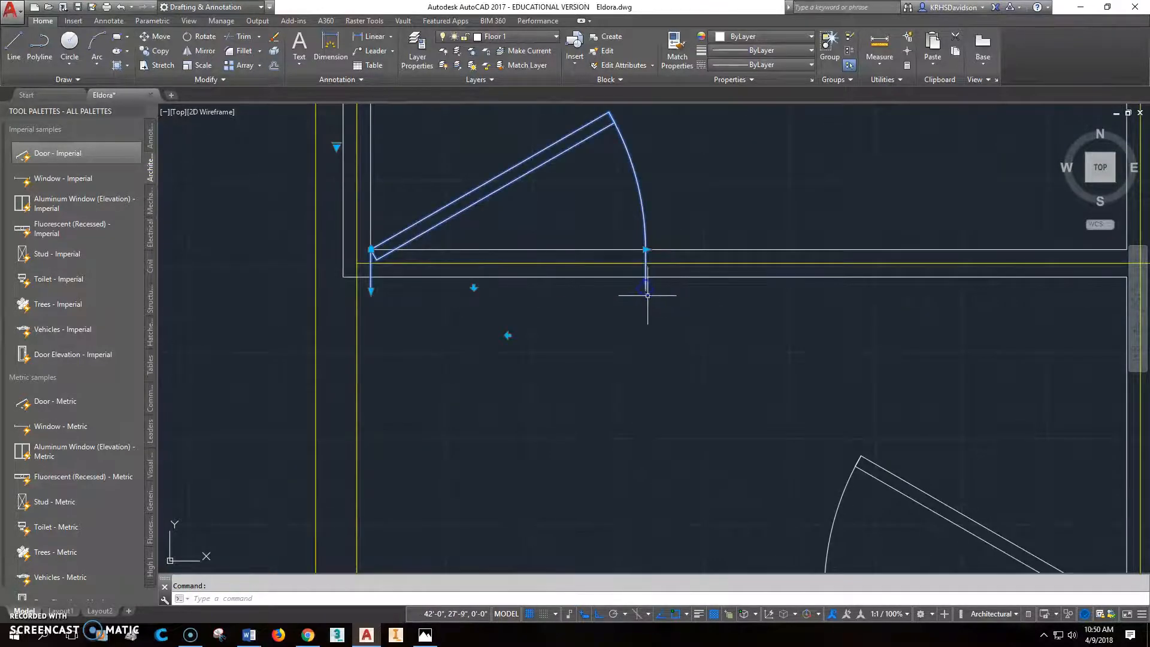
click(372, 290)
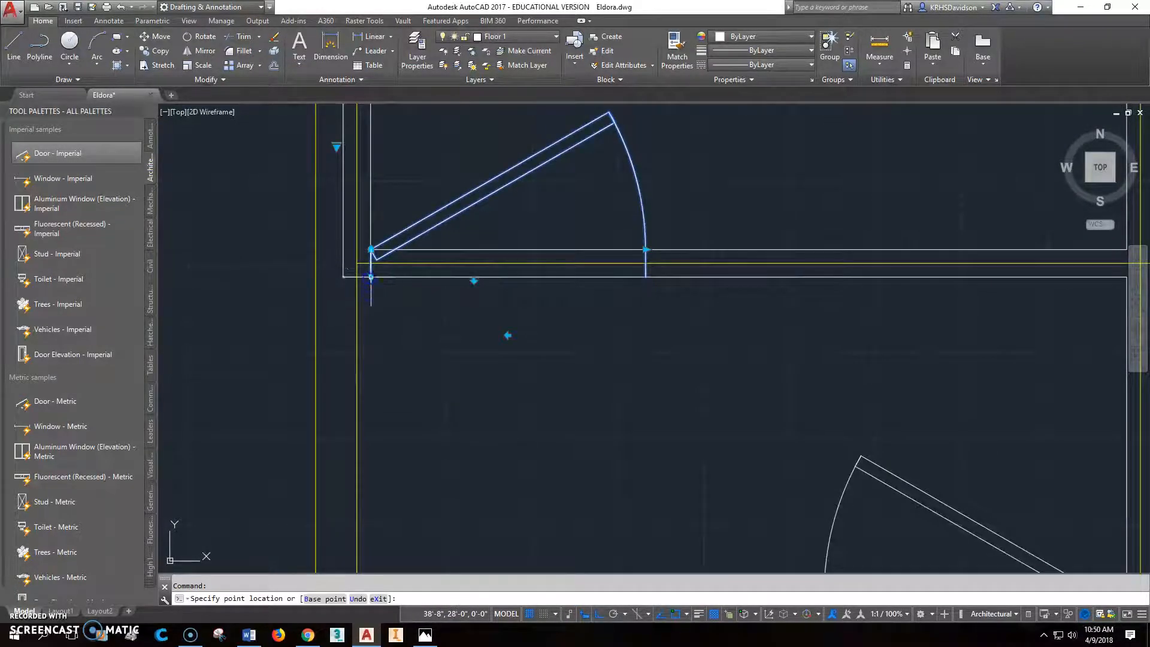
key(Escape)
key(Escape)
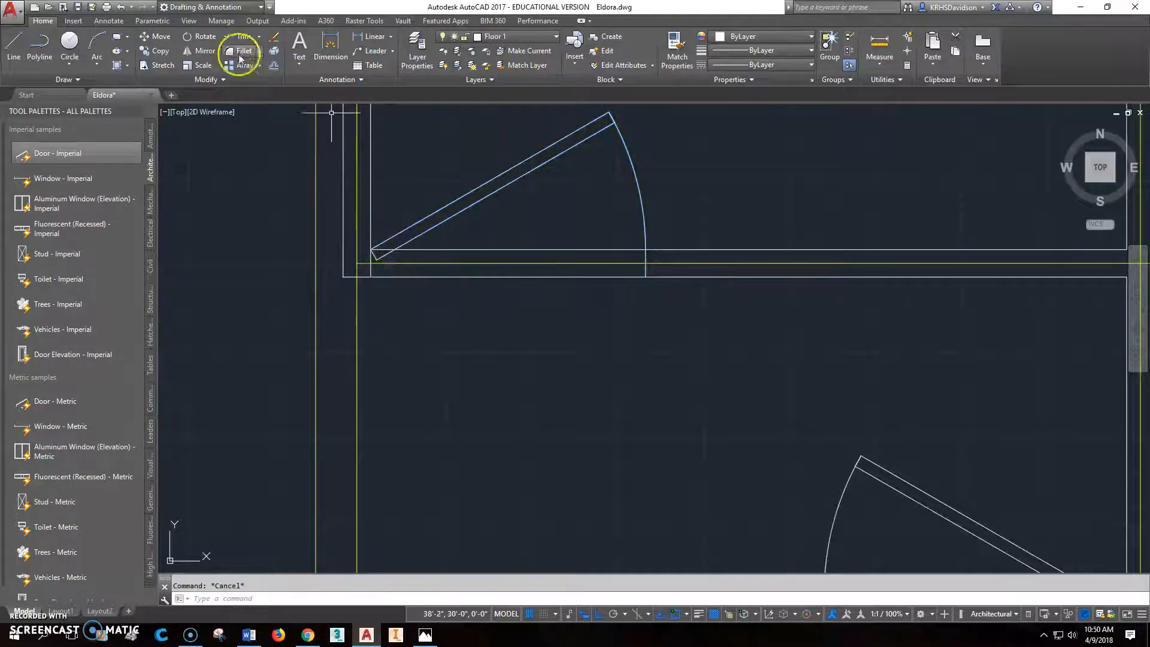
- Move the utility room door 4" to the right, away from the room's lower-left inside corner
click(157, 36)
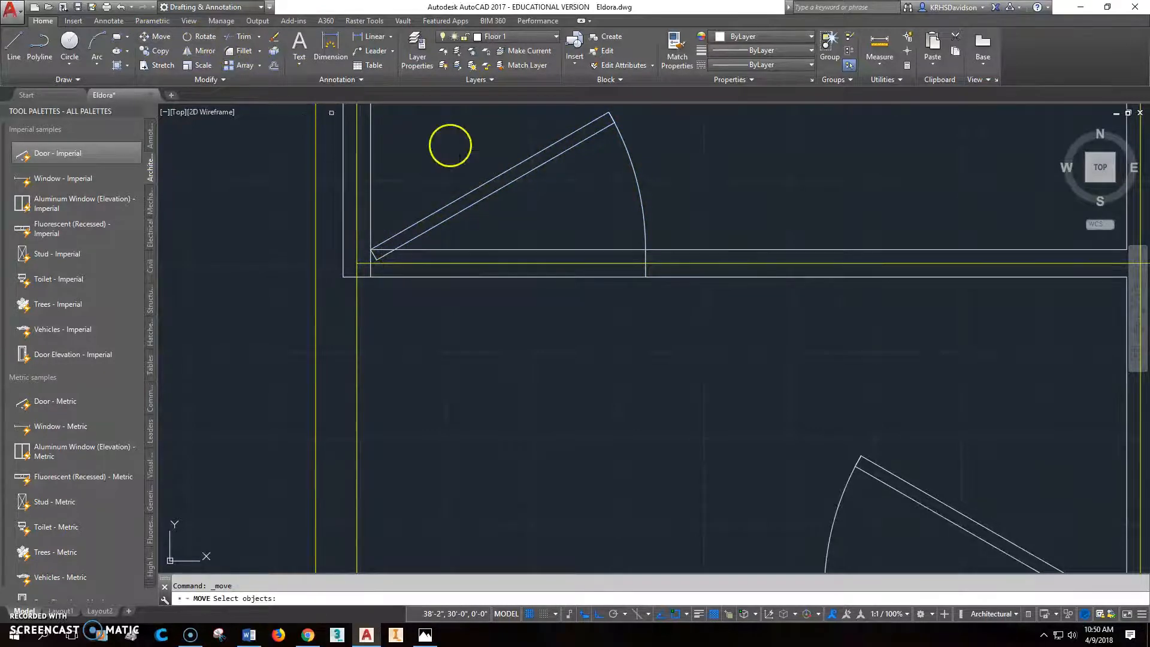
click(461, 197)
key(Return)
click(446, 172)
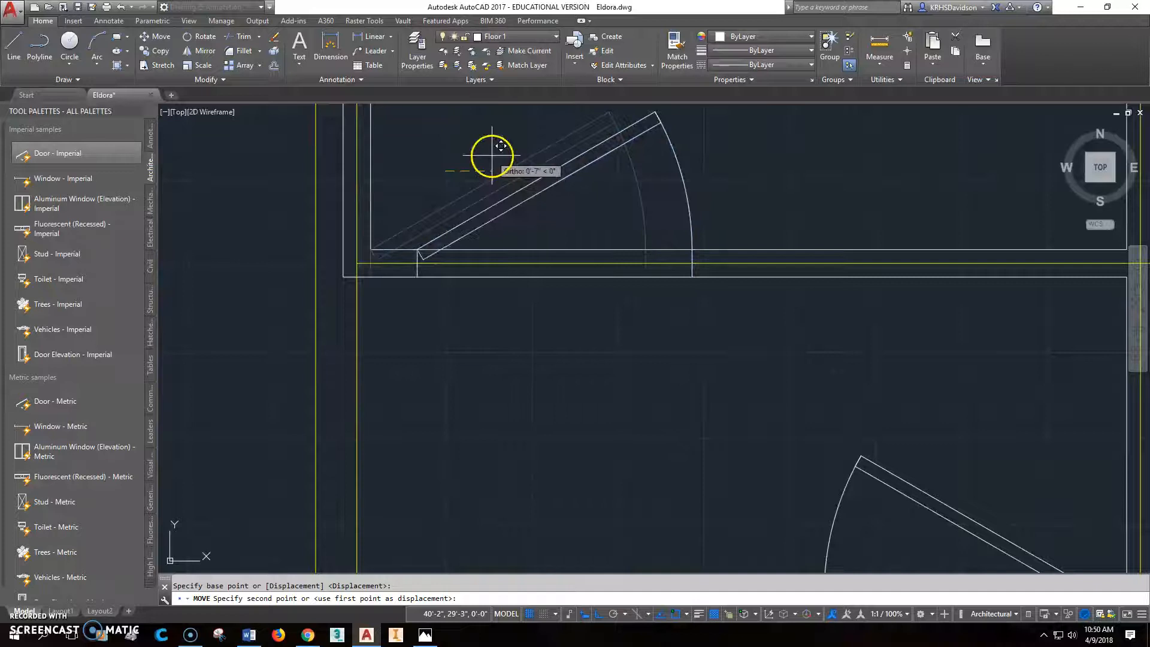
text(4")
key(Return)
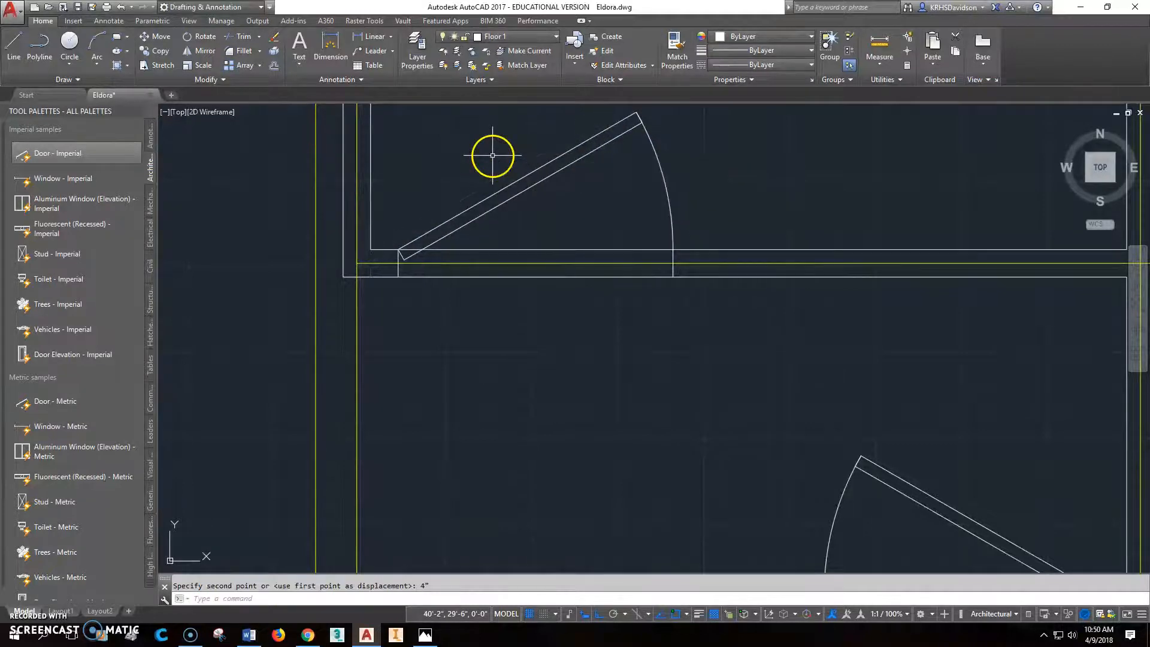
- Trim both lines of the utility room's lower wall between the jambs of its door
click(235, 36)
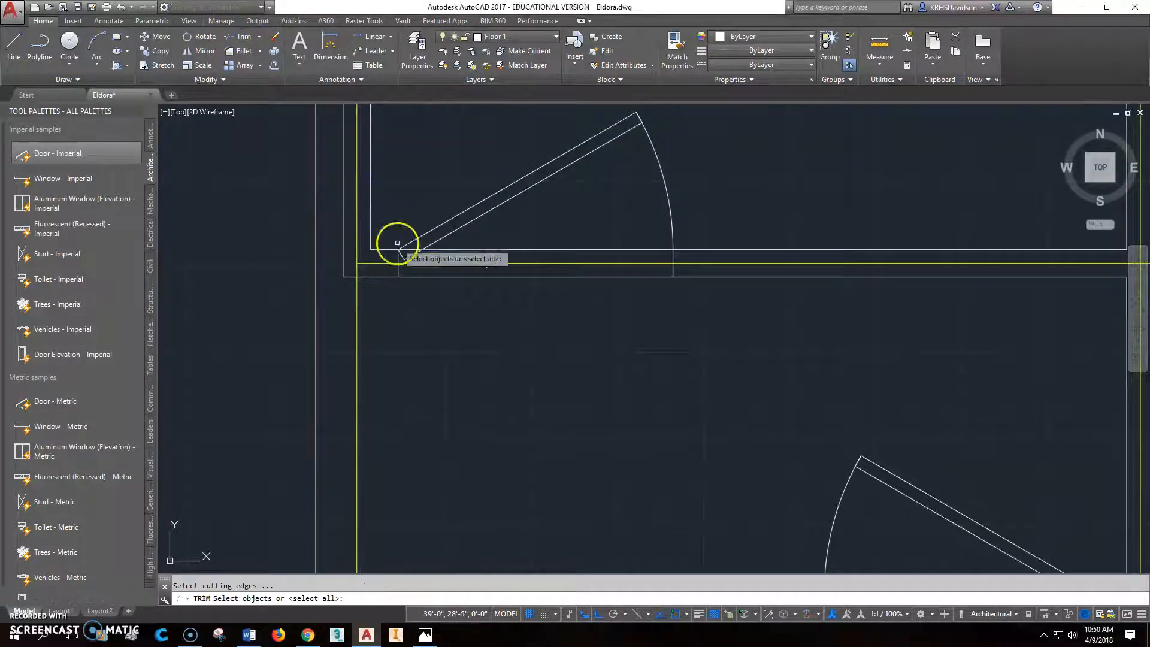
click(399, 270)
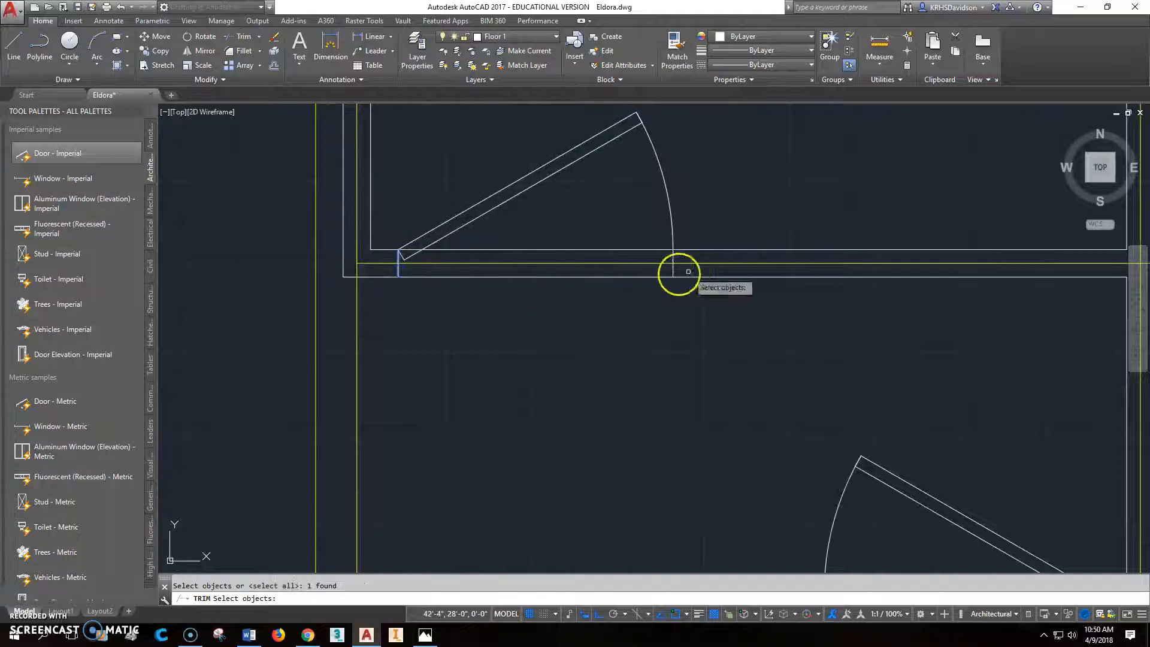
key(Return)
click(659, 276)
click(657, 250)
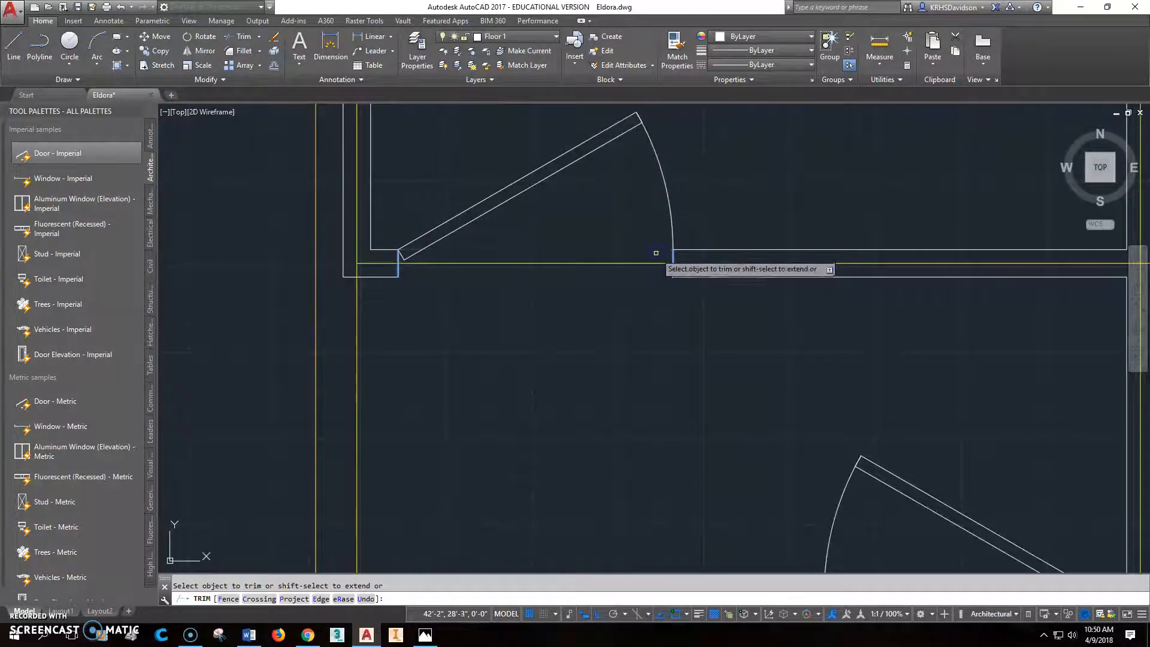
key(Escape)
- Insert an imperial door block at the garage's lower-left inside corner
scroll(636, 280, down, 3)
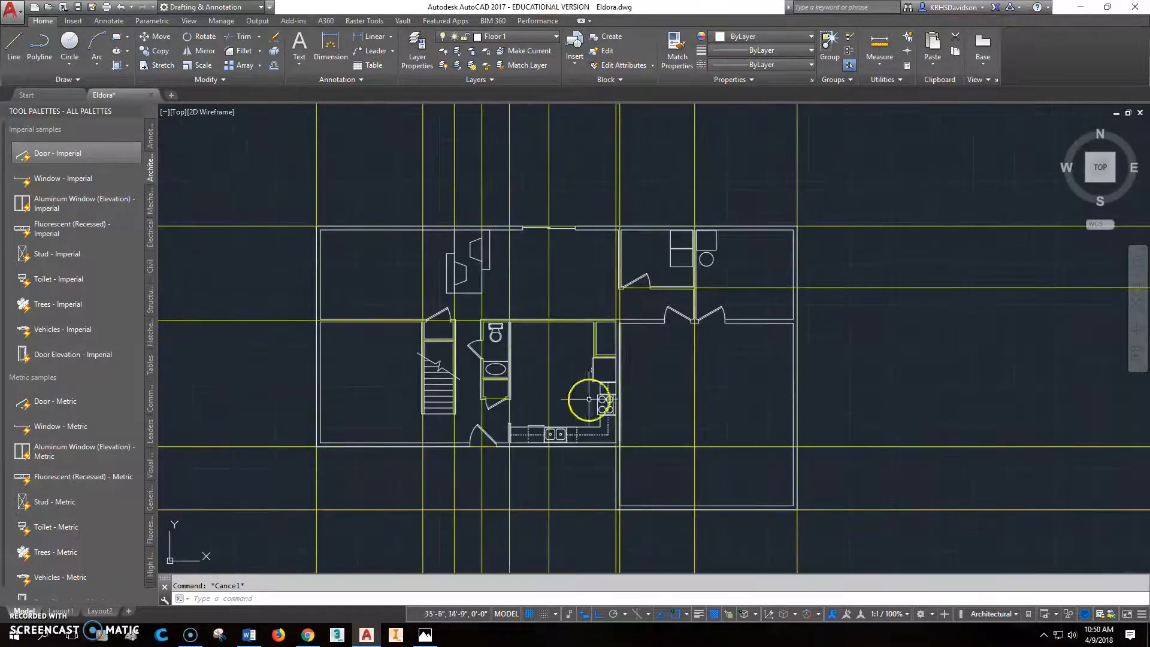
middle_drag(804, 424, 762, 341)
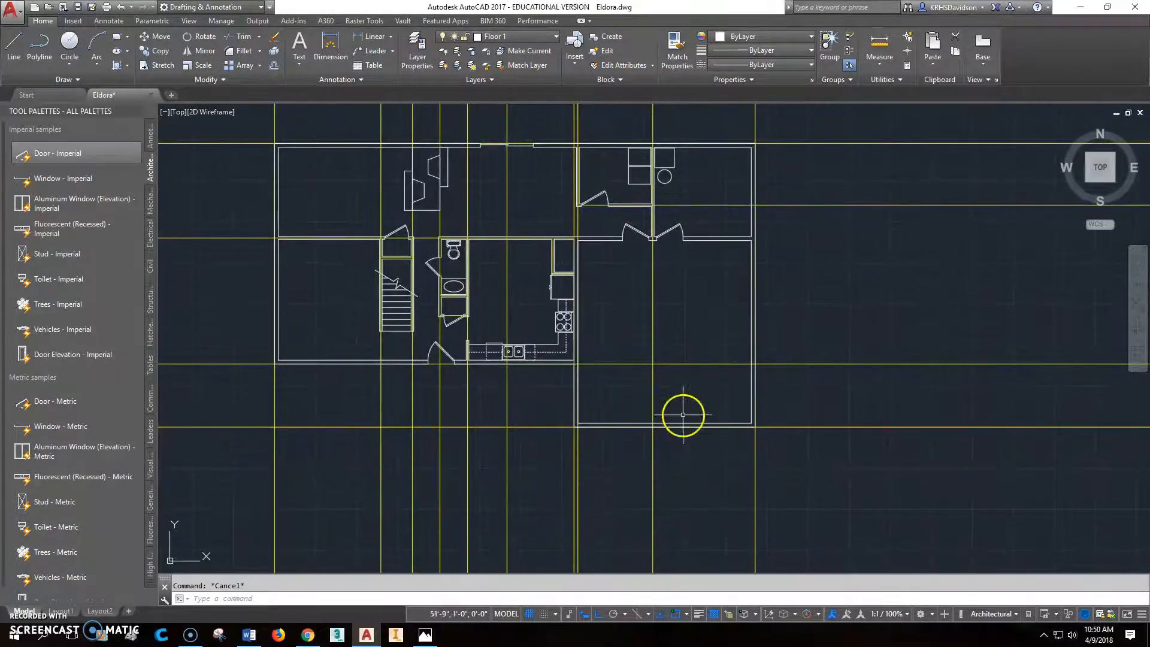
scroll(587, 393, up, 4)
scroll(597, 375, up, 2)
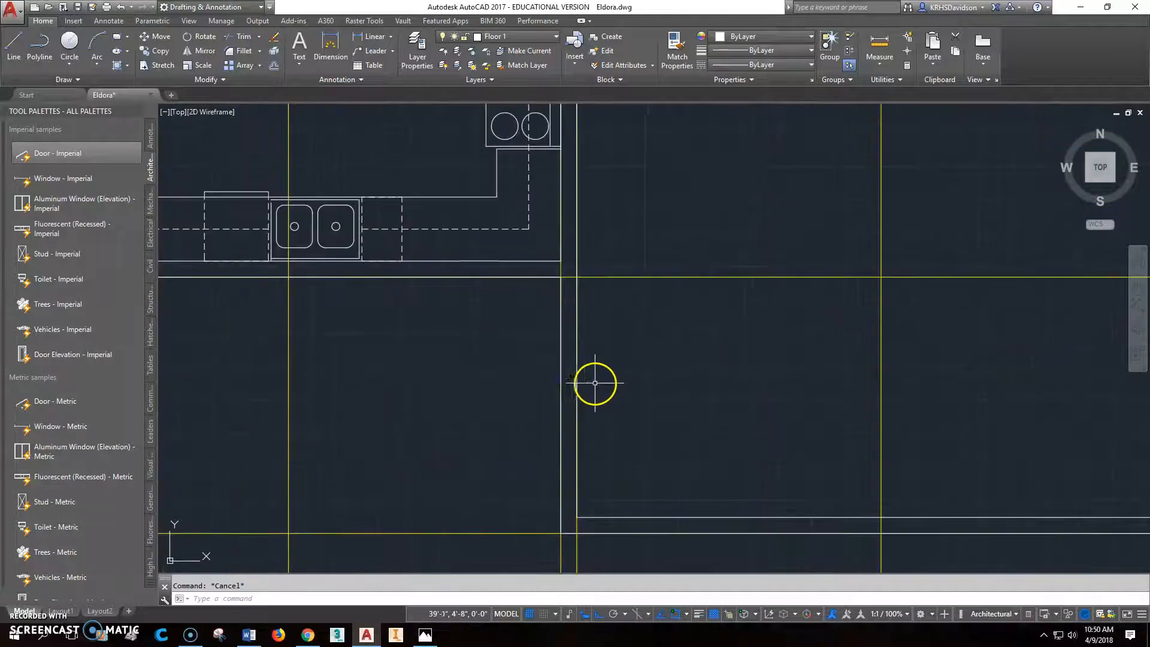
click(64, 153)
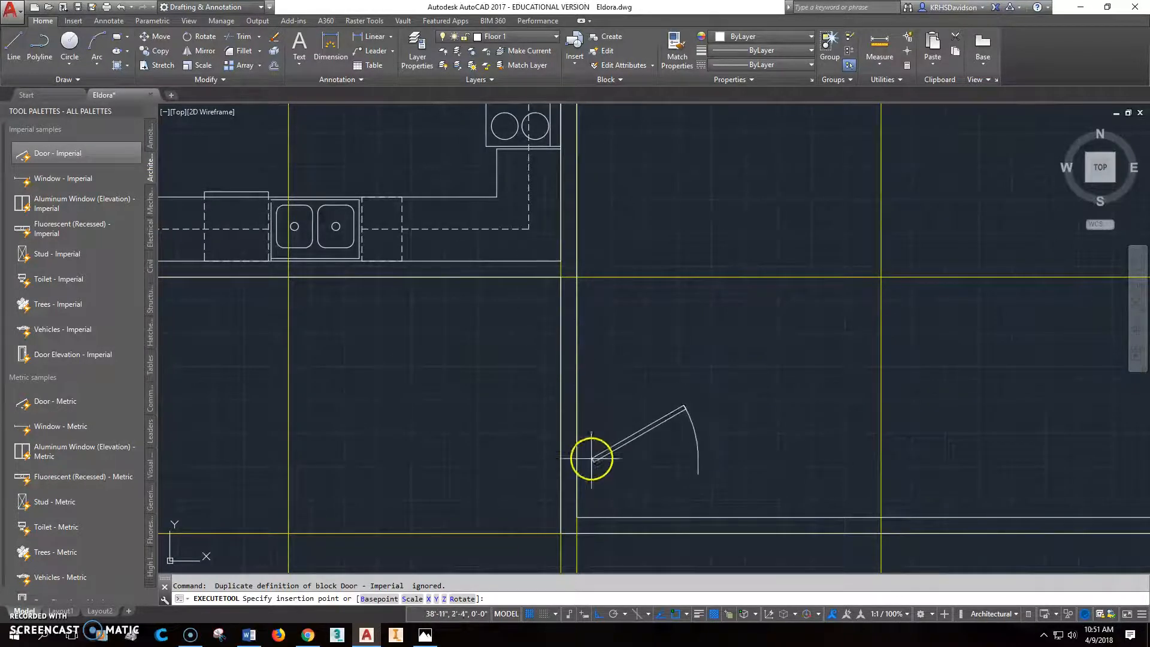
click(581, 518)
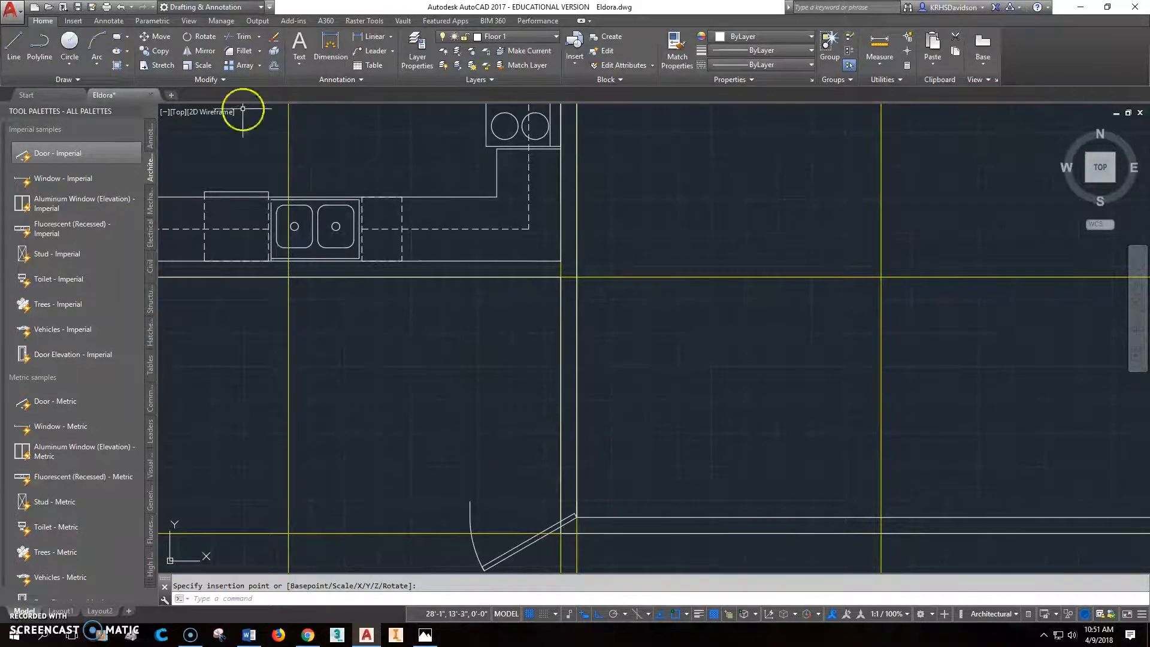
- Rotate the new garage door 90 degrees about its insertion corner
click(200, 36)
click(552, 527)
key(Return)
click(577, 516)
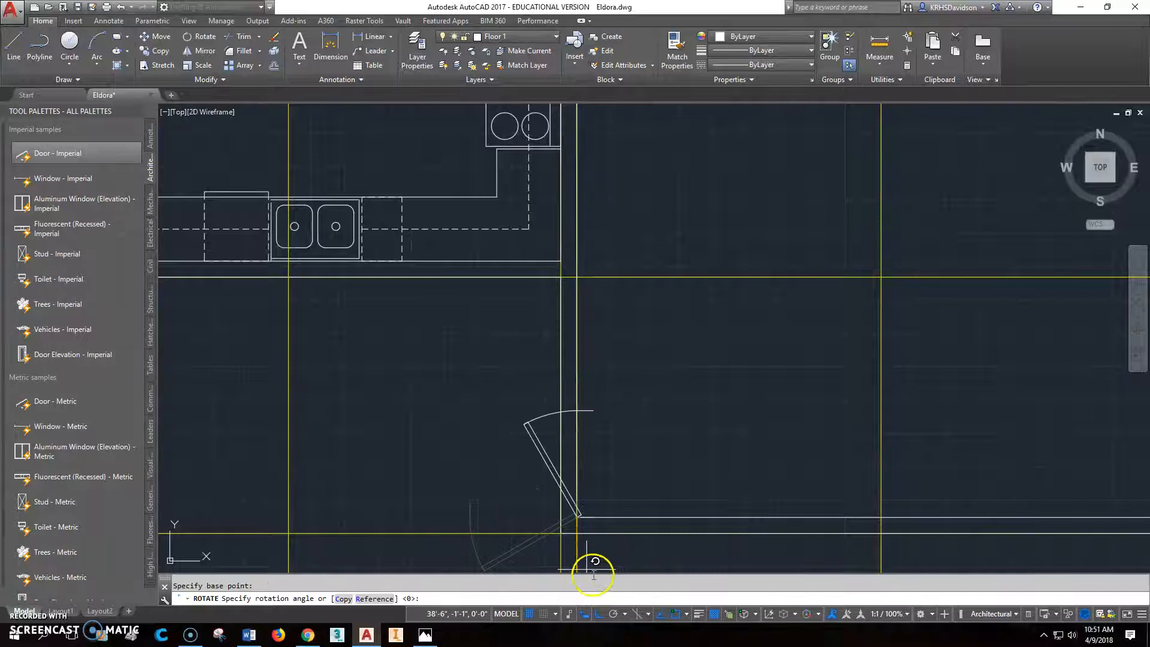
text(90)
key(Return)
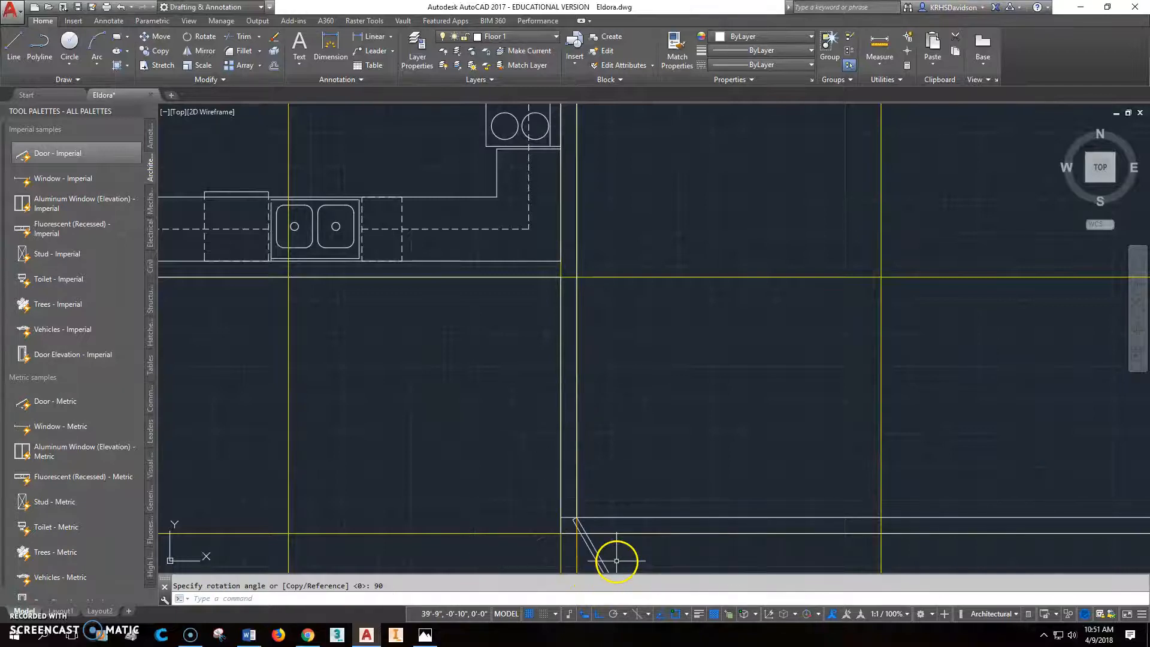
- Rotate the garage door a further 180 degrees about the same inside corner so it lies along the left wall
scroll(631, 431, up, 4)
scroll(632, 431, down, 6)
middle_drag(605, 488, 564, 371)
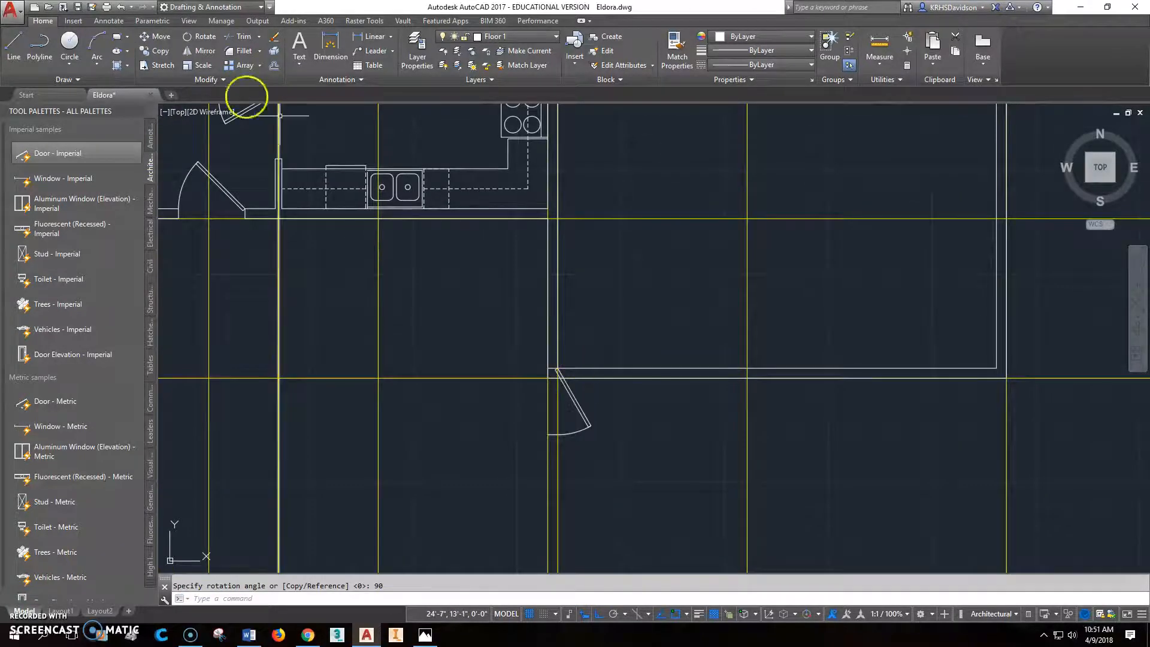
click(199, 37)
click(575, 396)
key(Return)
click(559, 365)
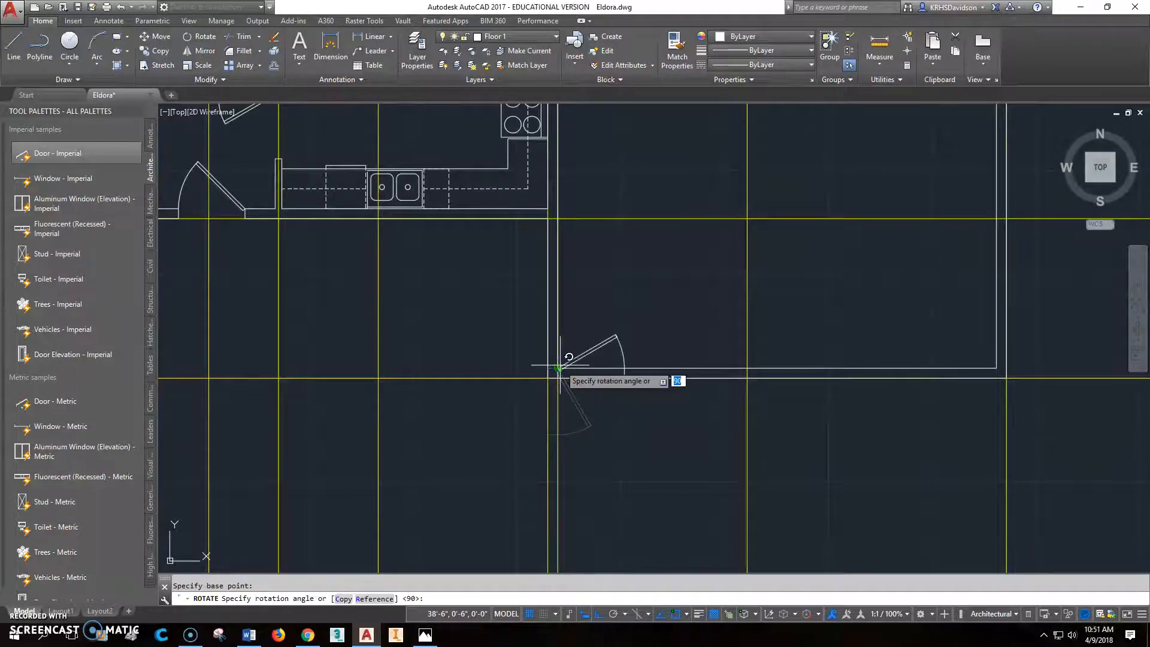
key(Return)
- Try to shift the garage door by its hinge-side grip onto the left wall's outer line, and undo it
scroll(571, 389, up, 4)
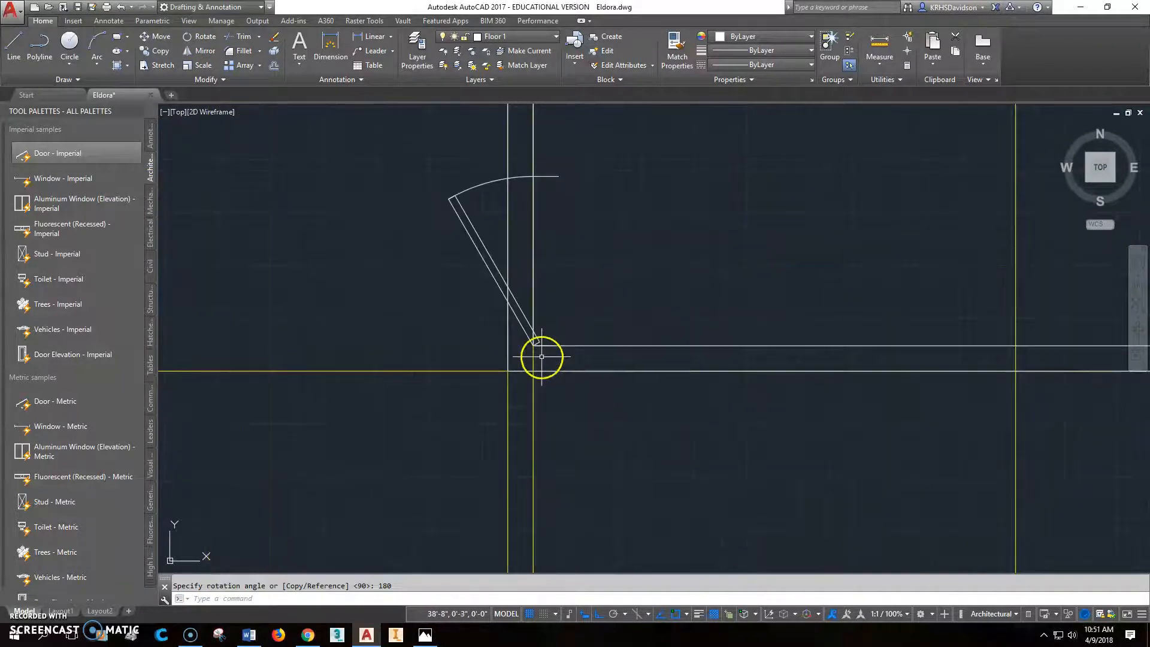
click(537, 333)
click(535, 345)
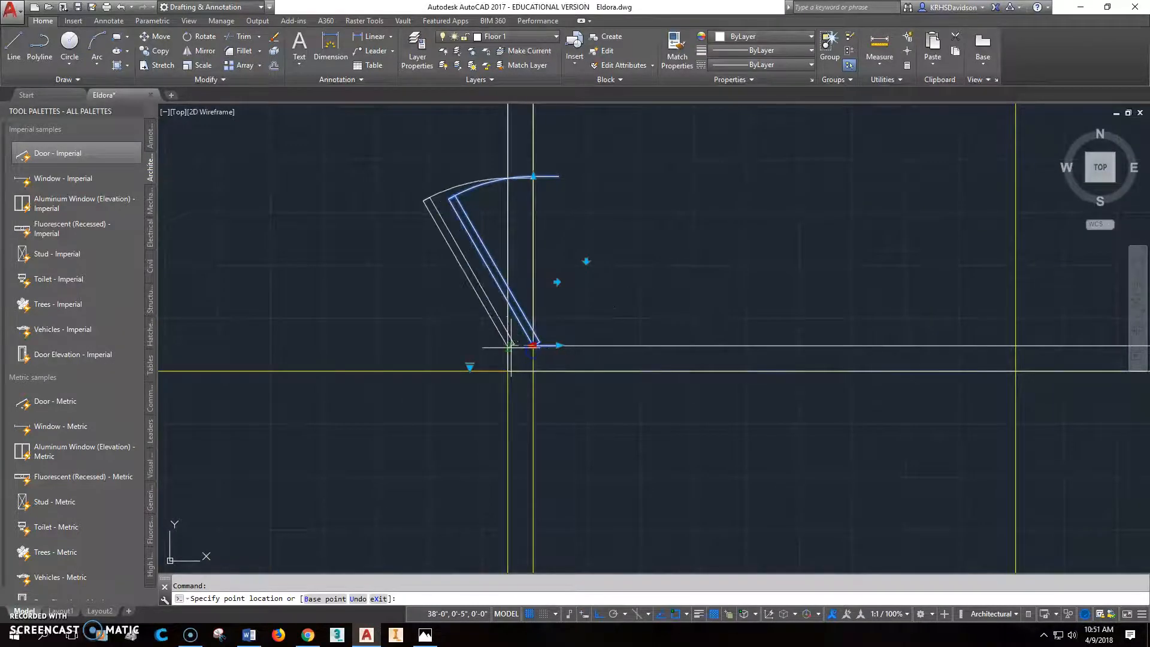
click(510, 347)
scroll(496, 366, up, 4)
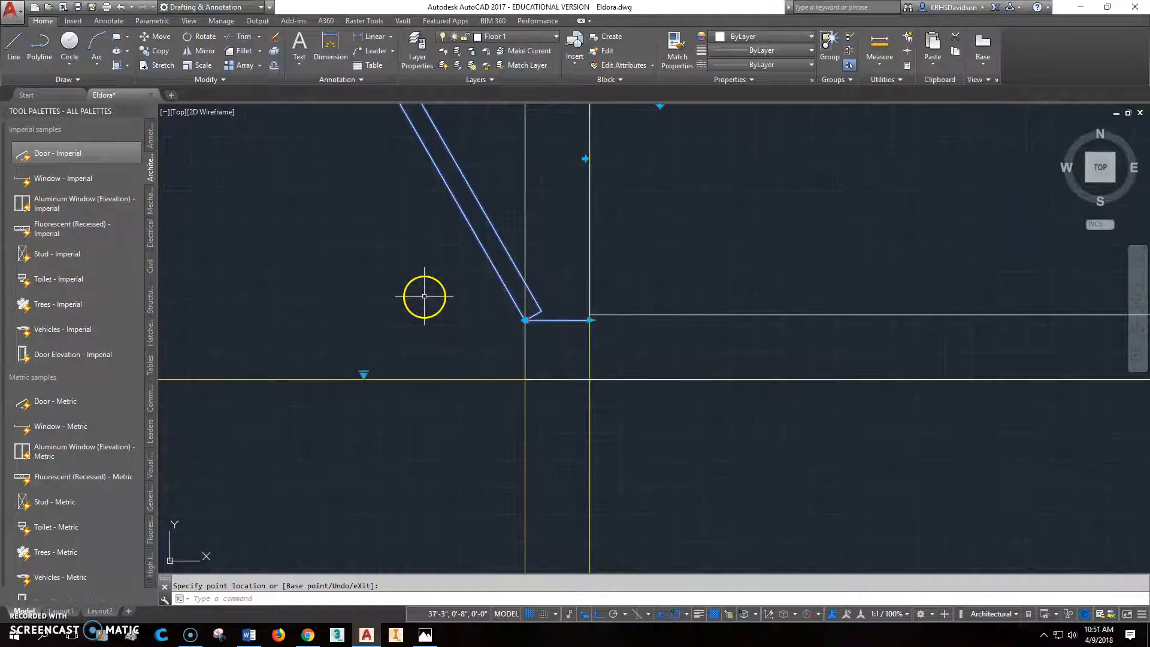
scroll(496, 366, down, 4)
key(ctrl+z)
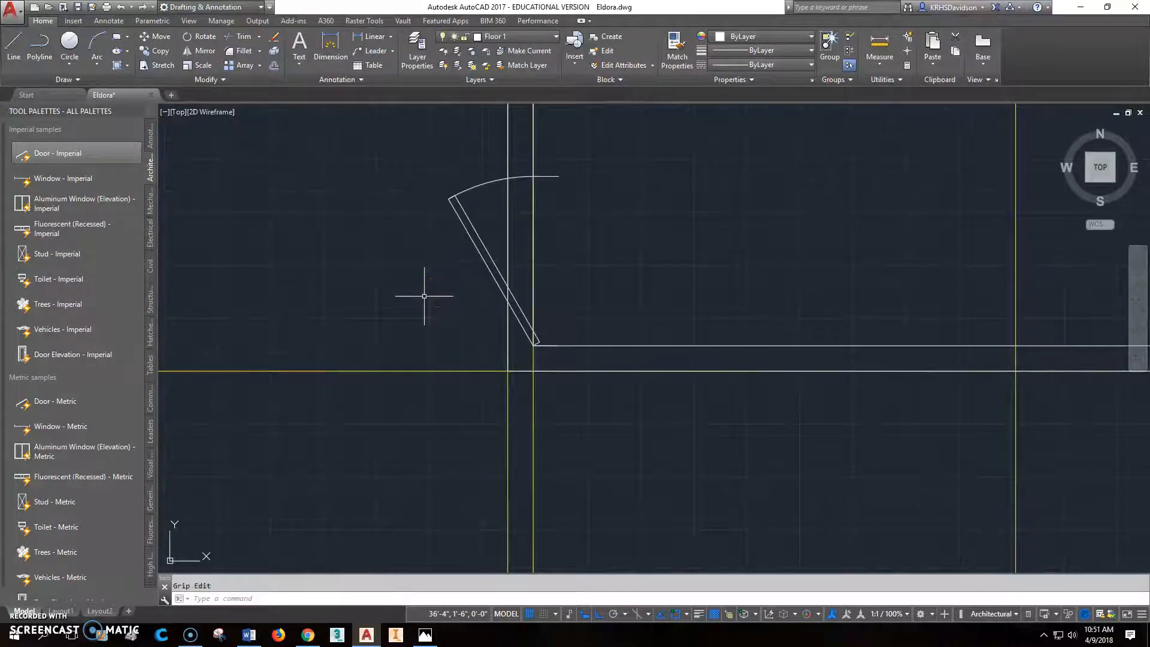
- Move the garage door from its hinge corner perpendicular onto the outer line of the garage's left wall
click(157, 36)
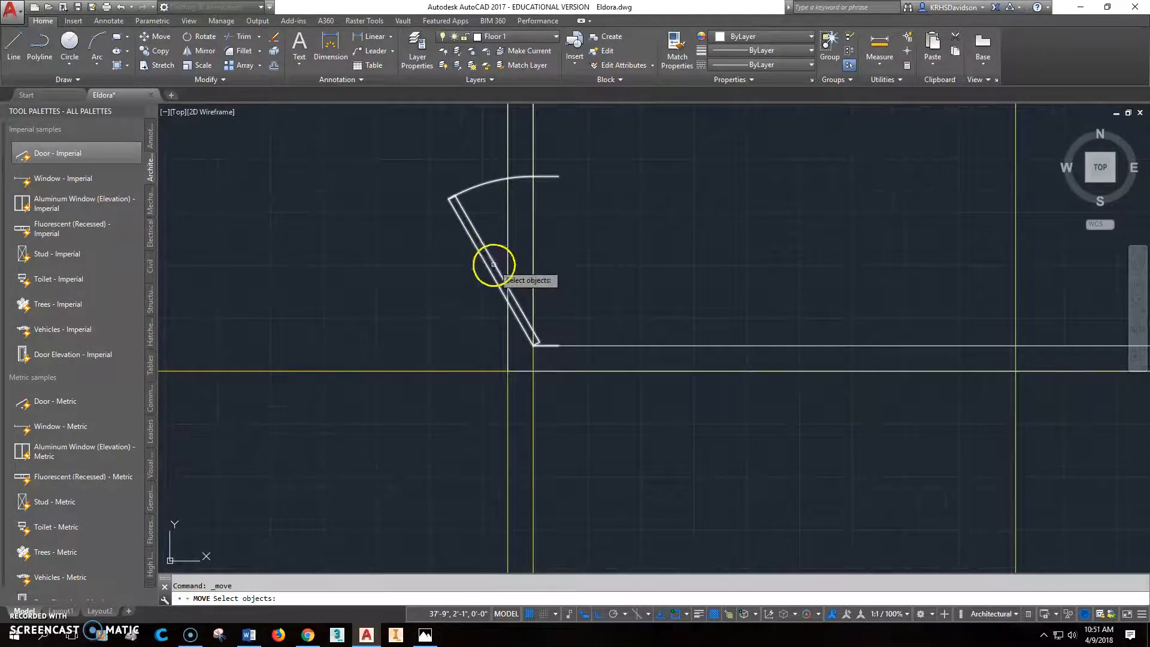
click(493, 264)
key(Return)
click(533, 344)
shift+right_click(488, 333)
click(579, 241)
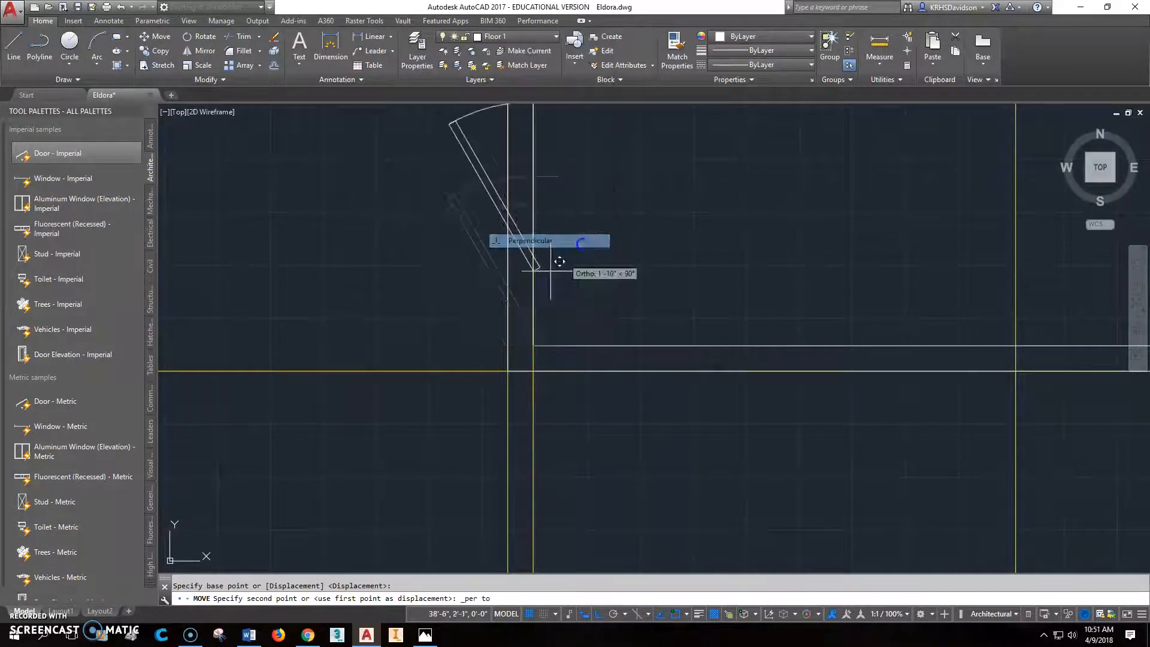
click(506, 333)
- Draw a horizontal helper line out over the porch from the midpoint of the garage's left outer wall line
scroll(598, 227, down, 2)
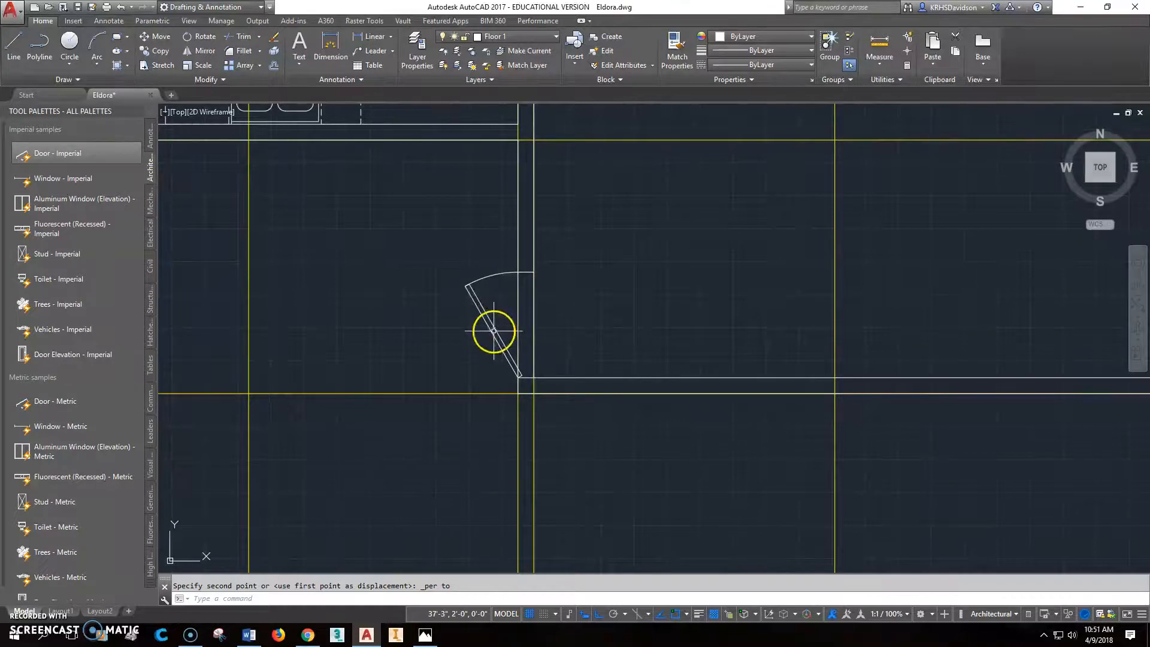
text(l)
key(Return)
click(517, 257)
click(412, 255)
key(Escape)
key(Escape)
- Move the garage door up from its leaf's midpoint, perpendicular to the helper line, and erase that line
text(m)
key(Return)
click(490, 330)
key(Return)
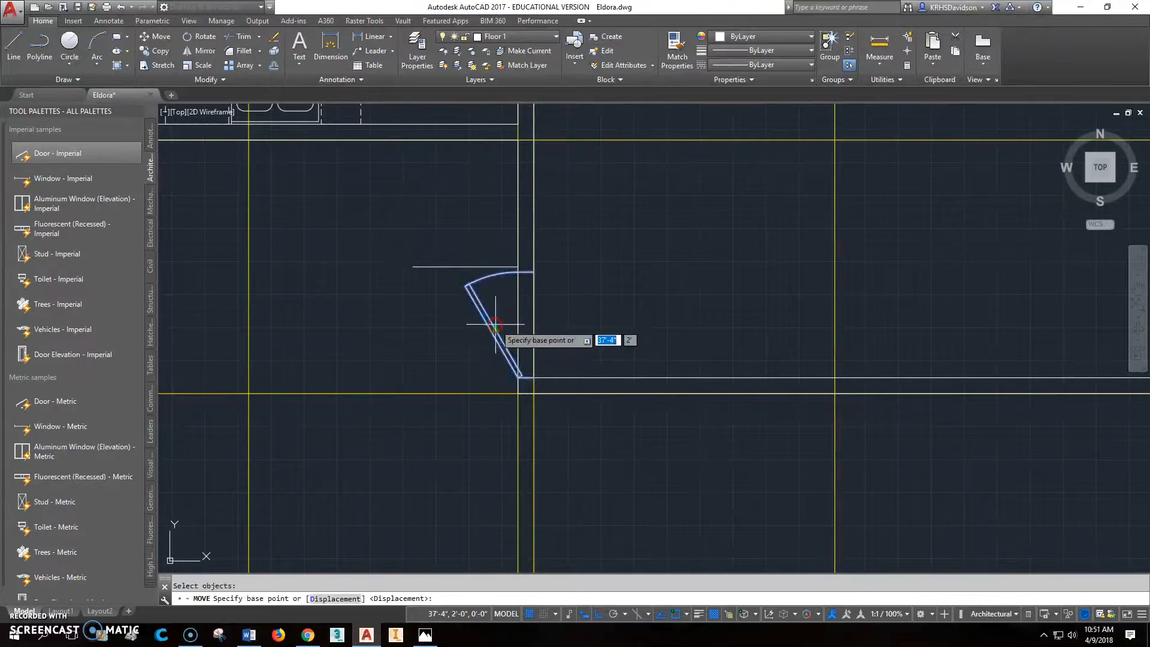
click(495, 325)
shift+right_click(492, 249)
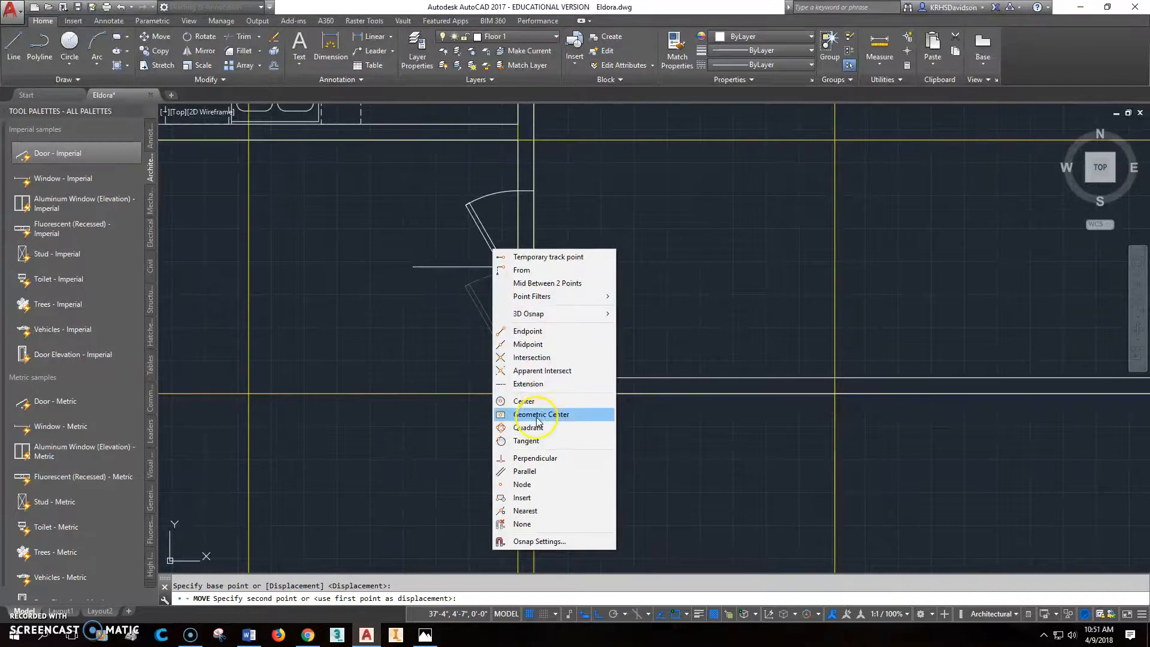
click(533, 458)
click(494, 266)
click(470, 267)
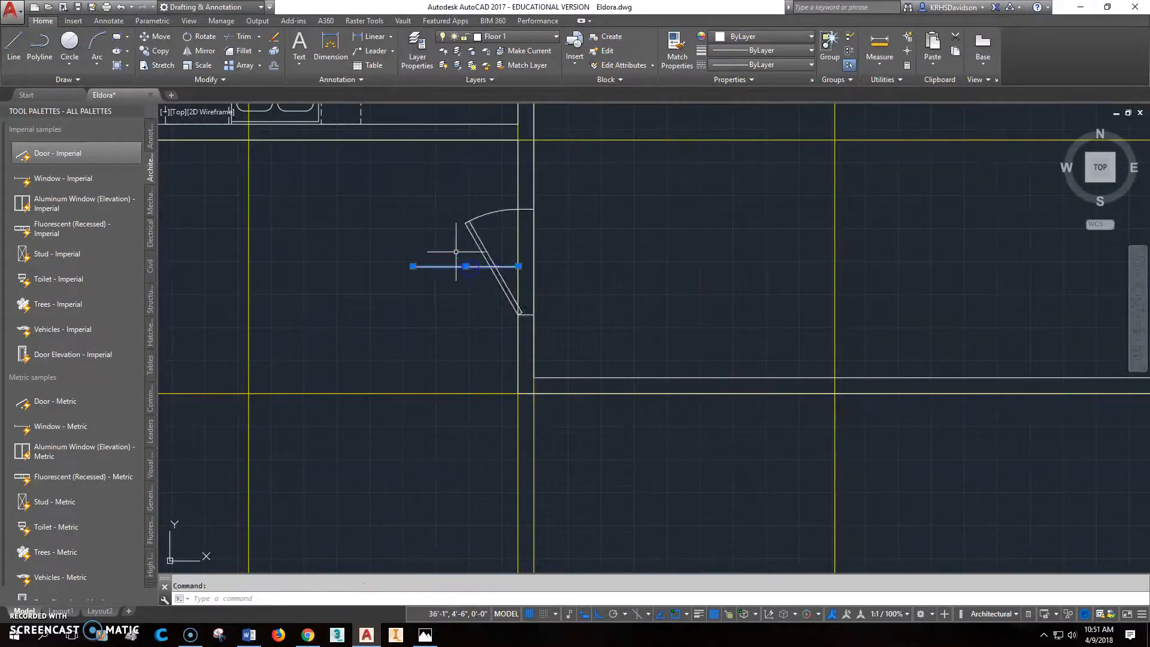
- Switch to the reference floor plan in Photos and check the garage's porch-side door
click(426, 636)
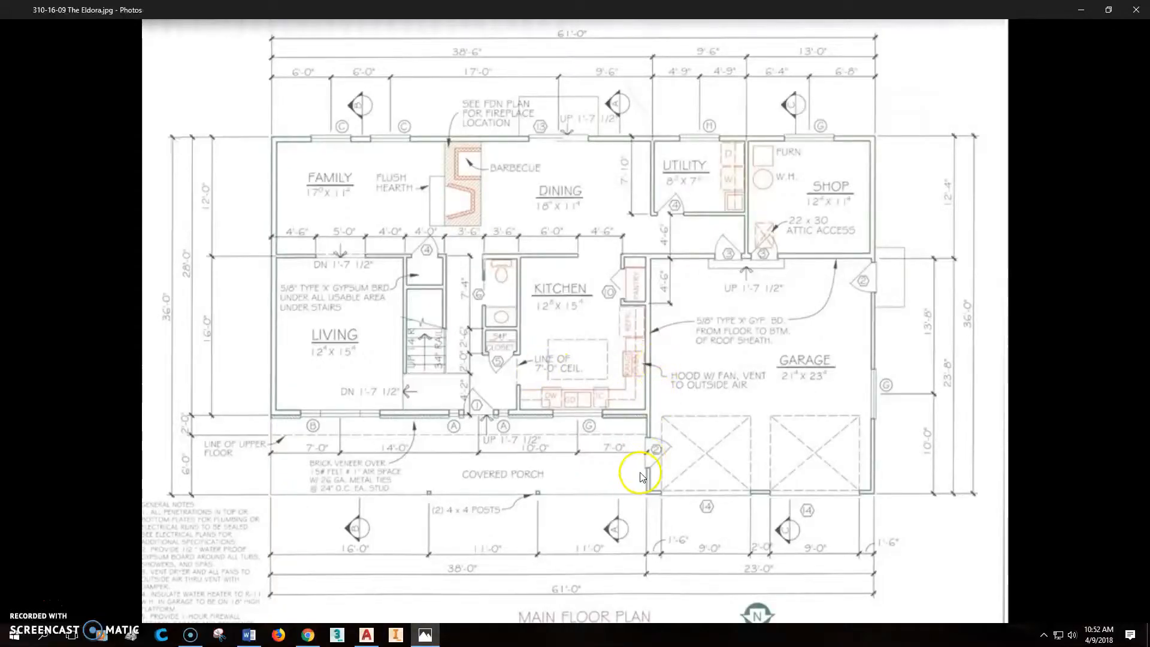